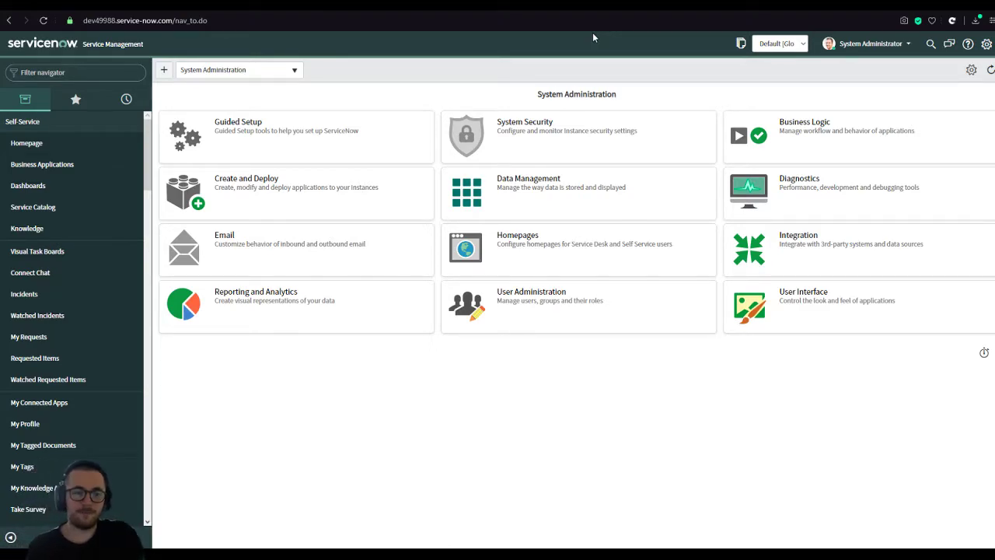
Filter the application navigator by "Incident" and collapse the Self-Service and Service Desk sections
click(133, 75)
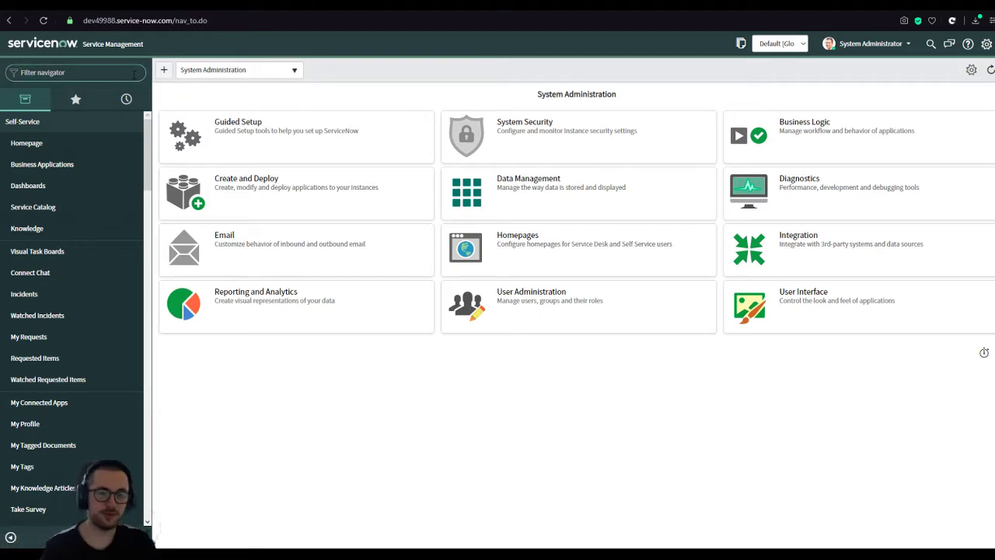
text(Incident)
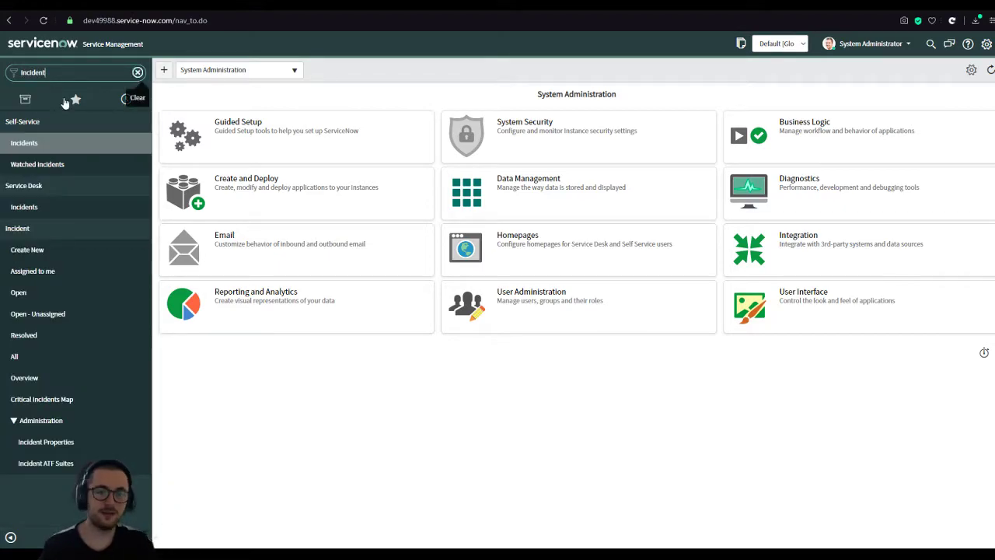
click(67, 122)
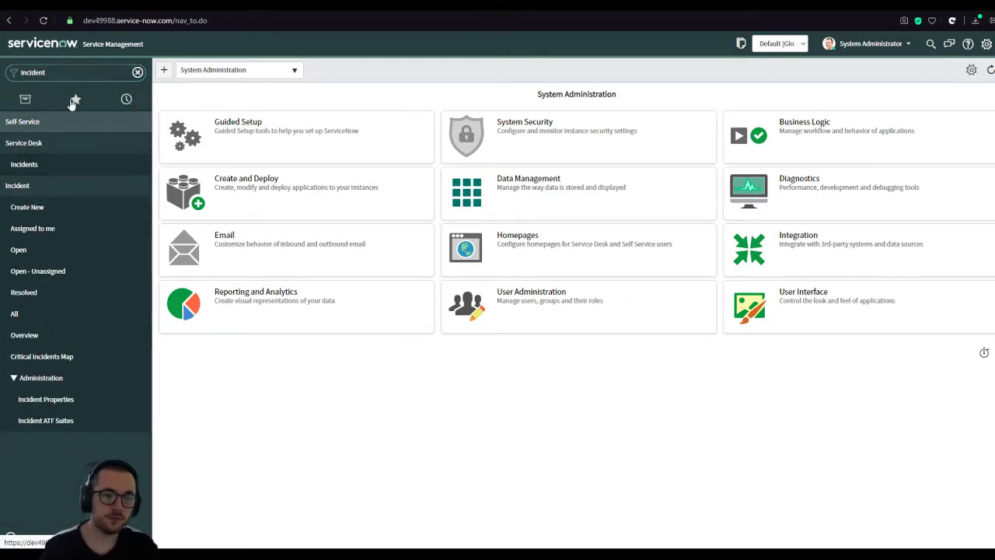
click(46, 147)
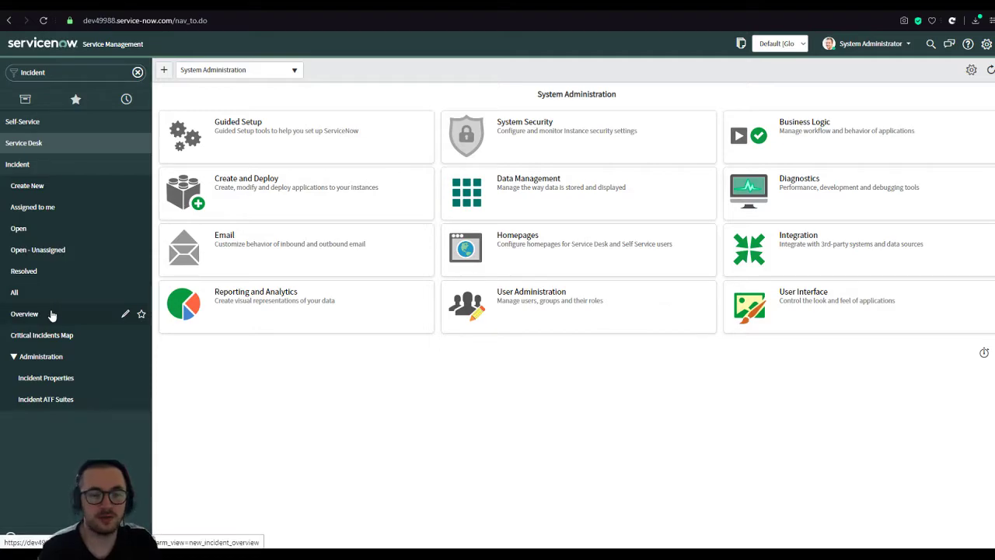
Open the Critical Incidents Map and examine the incident location around Hamburg in northern Germany
click(45, 339)
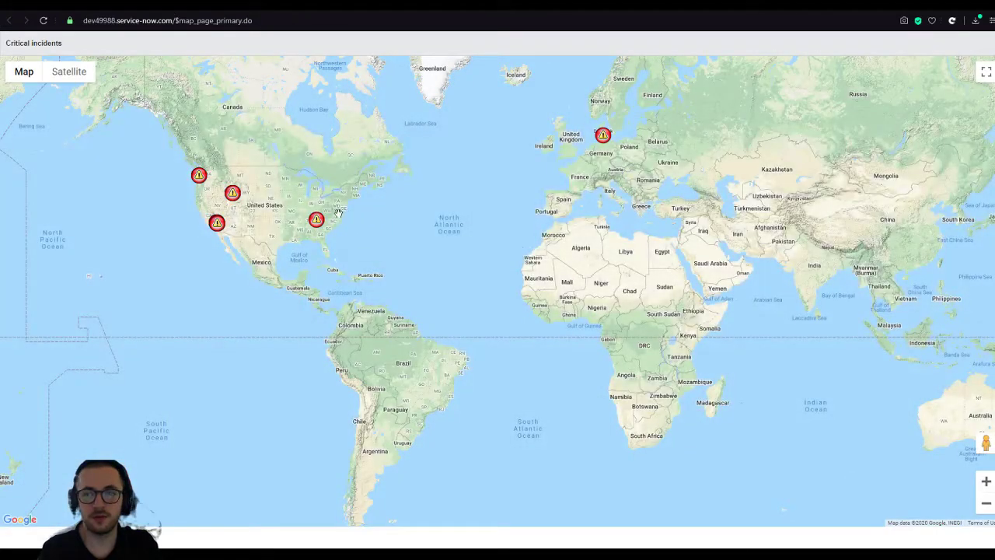
drag(329, 154, 300, 267)
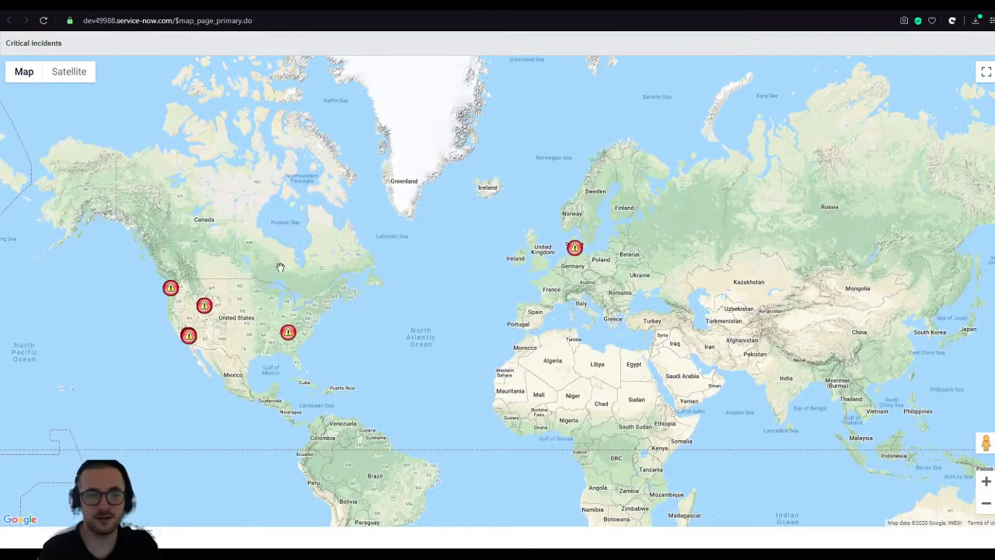
scroll(321, 280, up, 1)
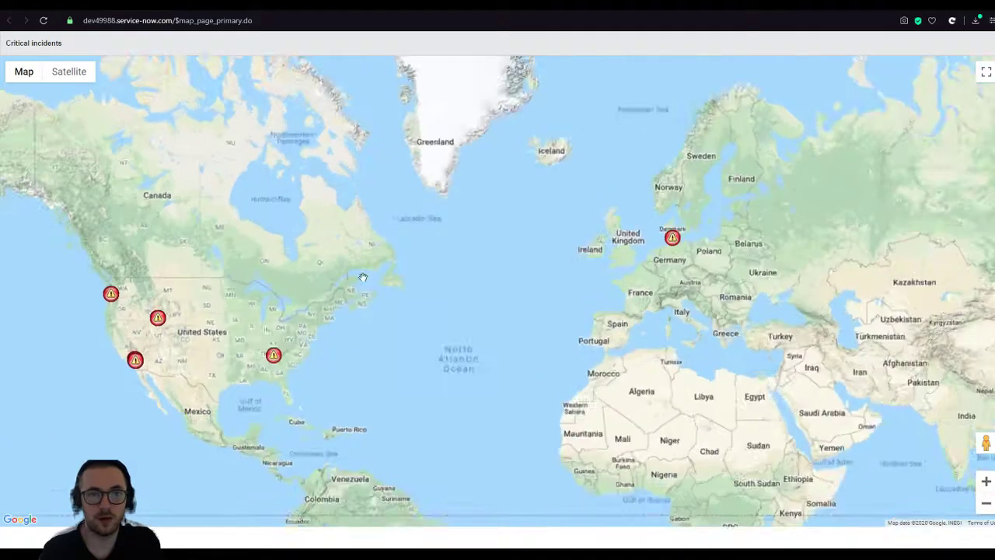
scroll(351, 277, up, 1)
scroll(448, 334, right, 5)
scroll(448, 333, up, 1)
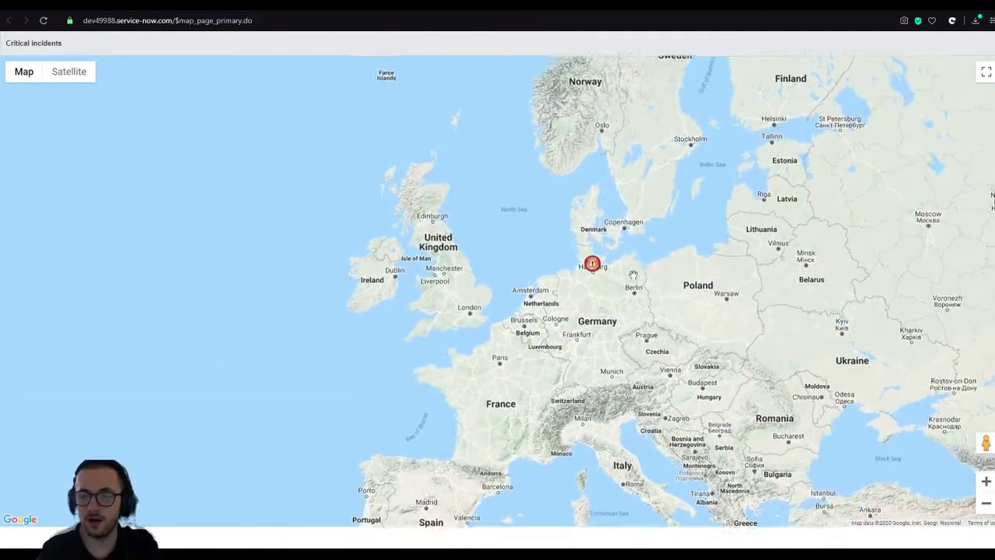
scroll(638, 274, up, 2)
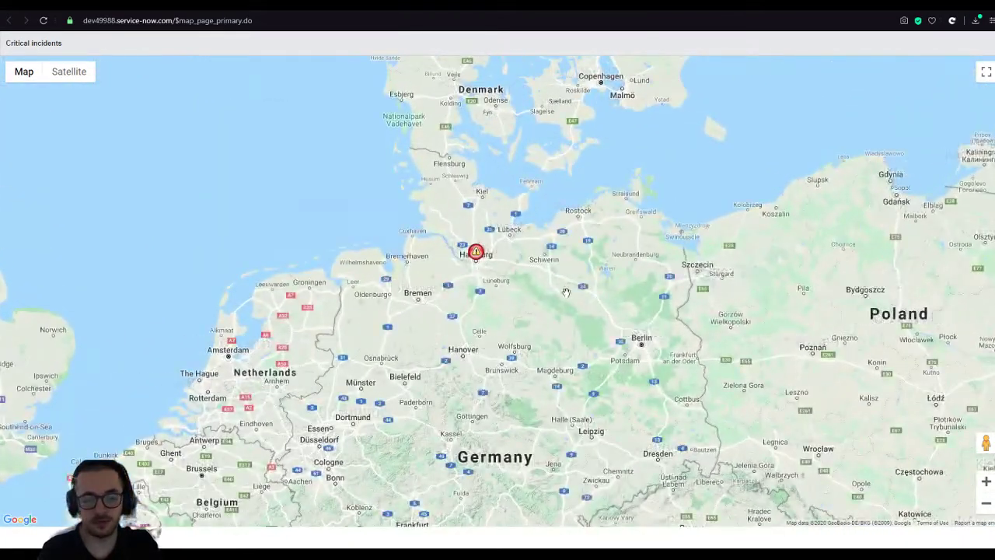
drag(447, 176, 456, 240)
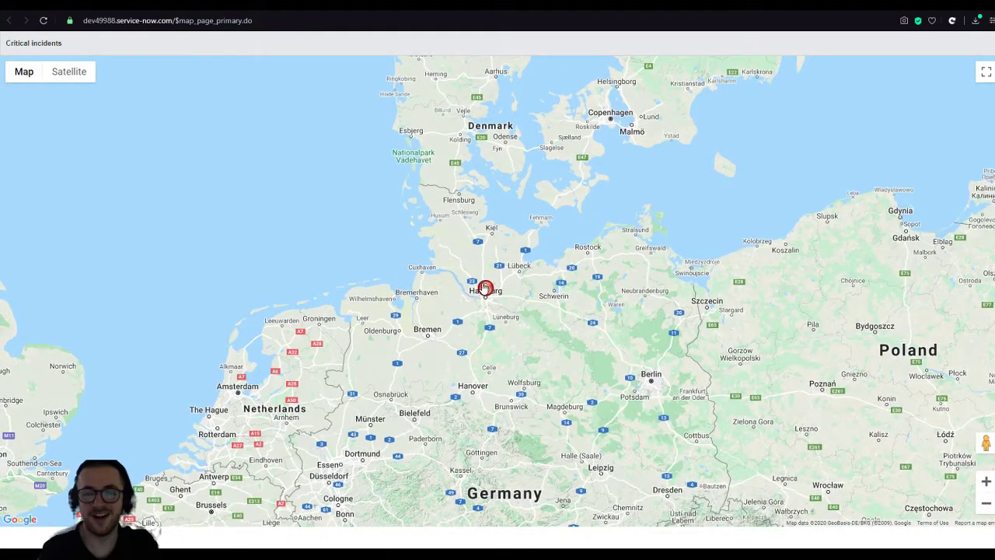
Open the record of the critical incident marked at Hamburg and review its short description
click(484, 288)
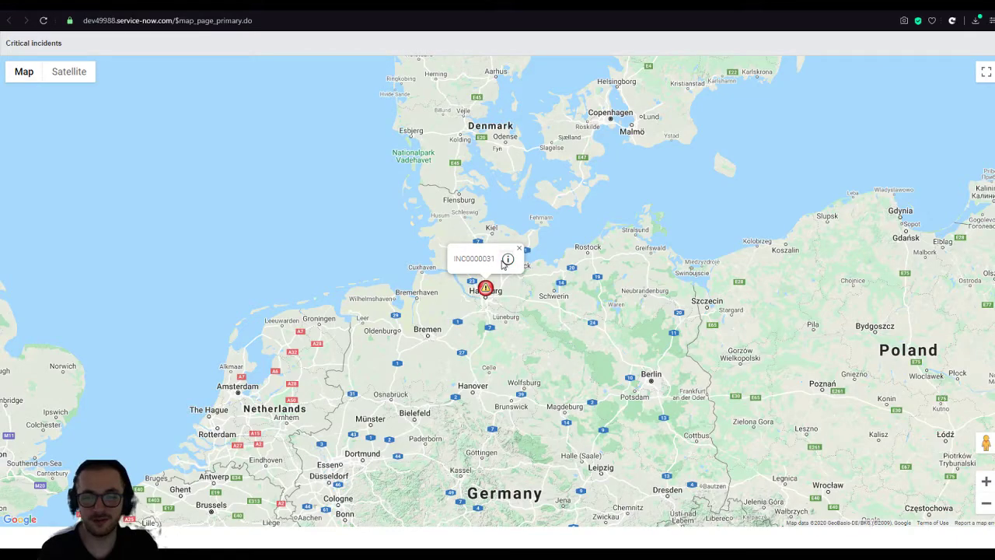
click(505, 261)
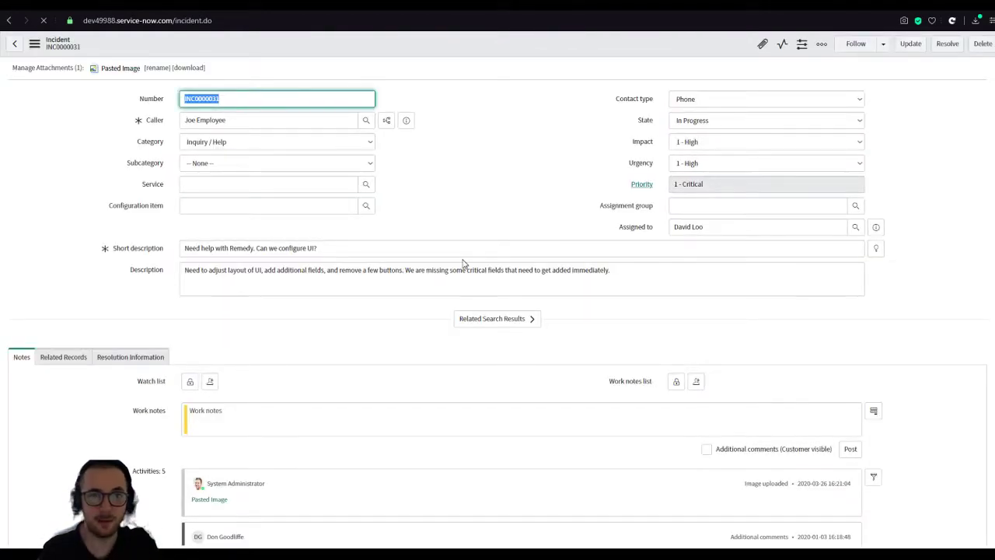
drag(186, 248, 243, 248)
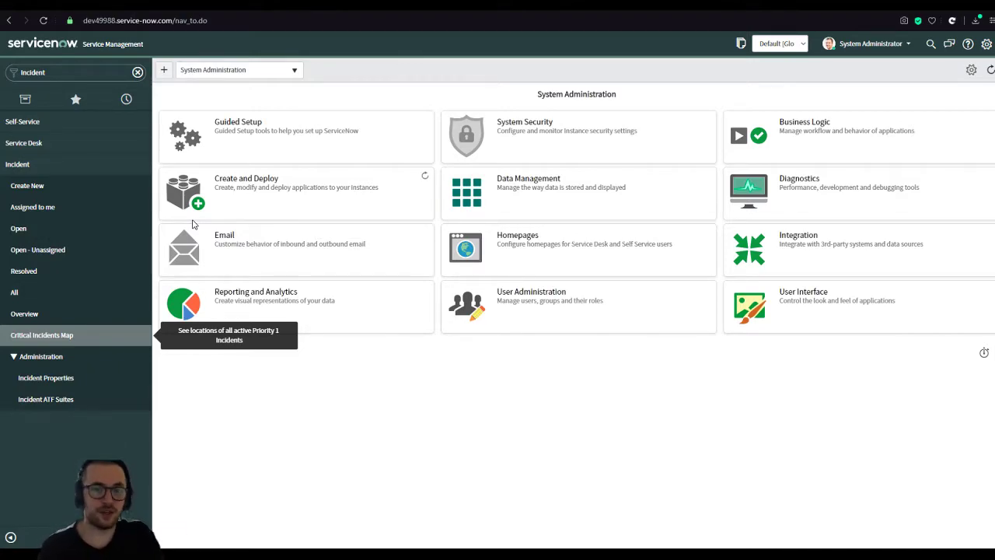
Impersonate the ITIL user from the recent impersonations
click(879, 45)
click(862, 77)
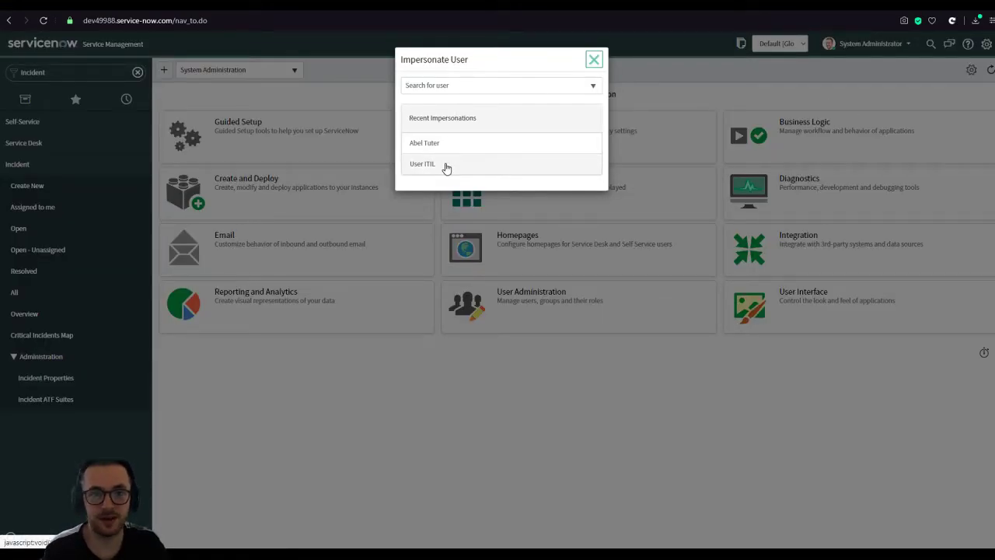
click(471, 170)
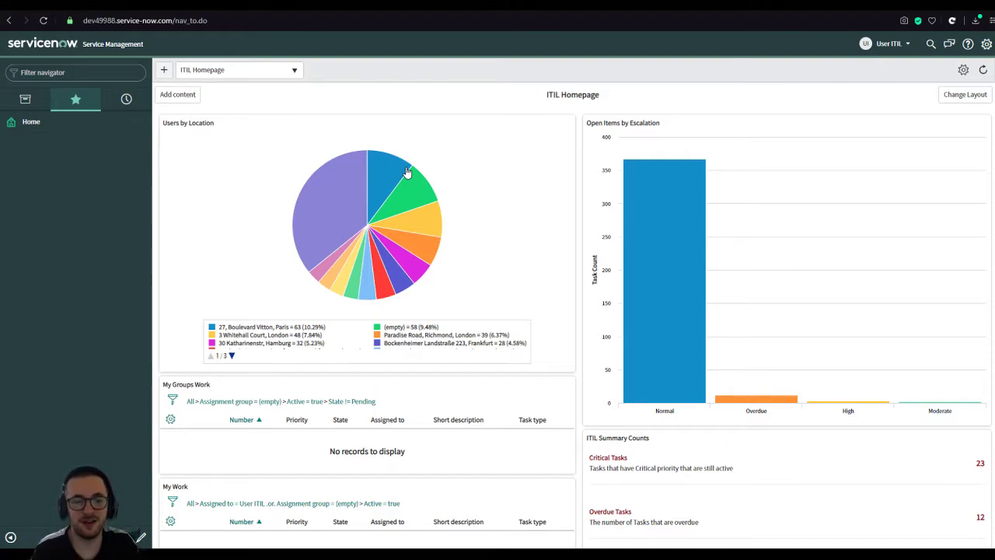
Filter the ITIL user's navigator by "Incident" and collapse Self-Service and Service Desk
click(123, 68)
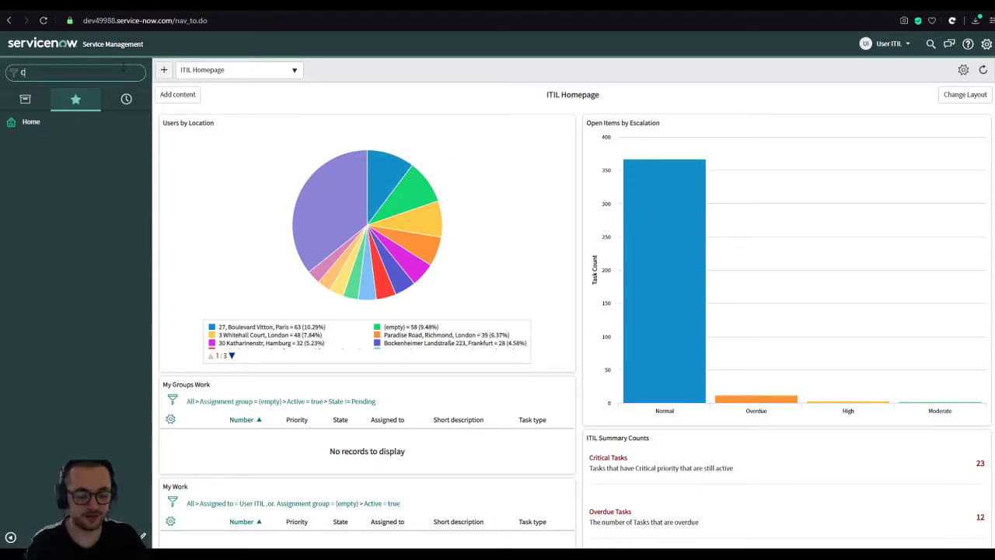
text(Incl)
text(dent)
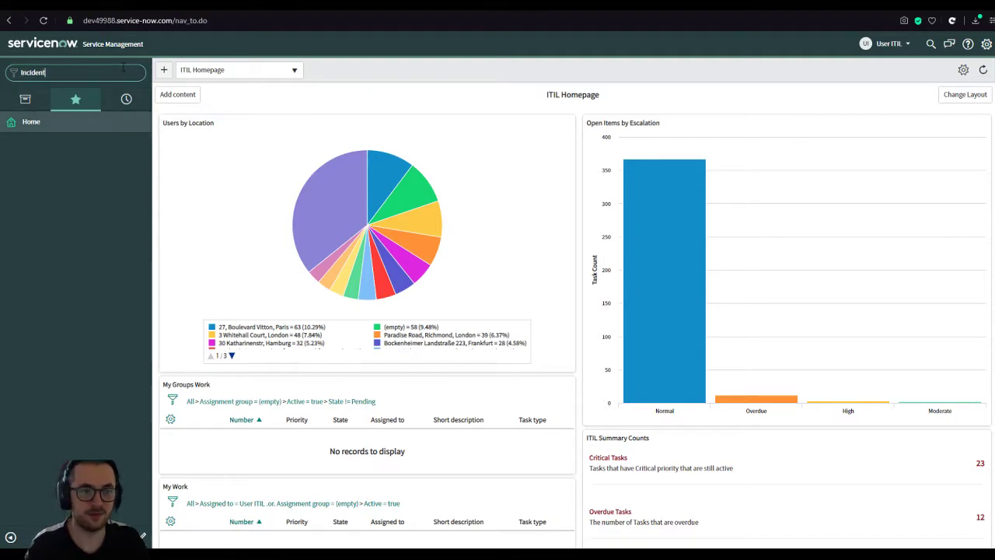
key(Down)
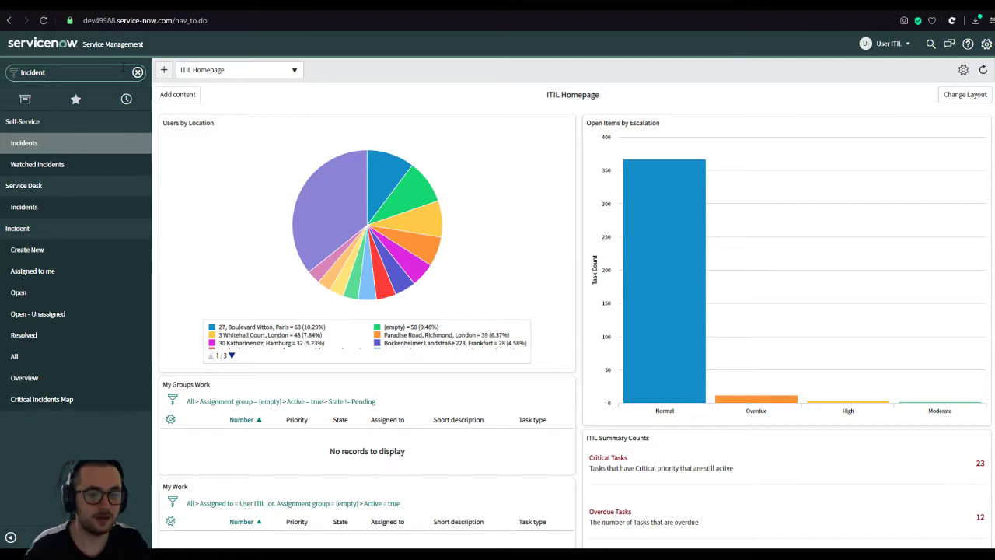
click(46, 121)
click(47, 143)
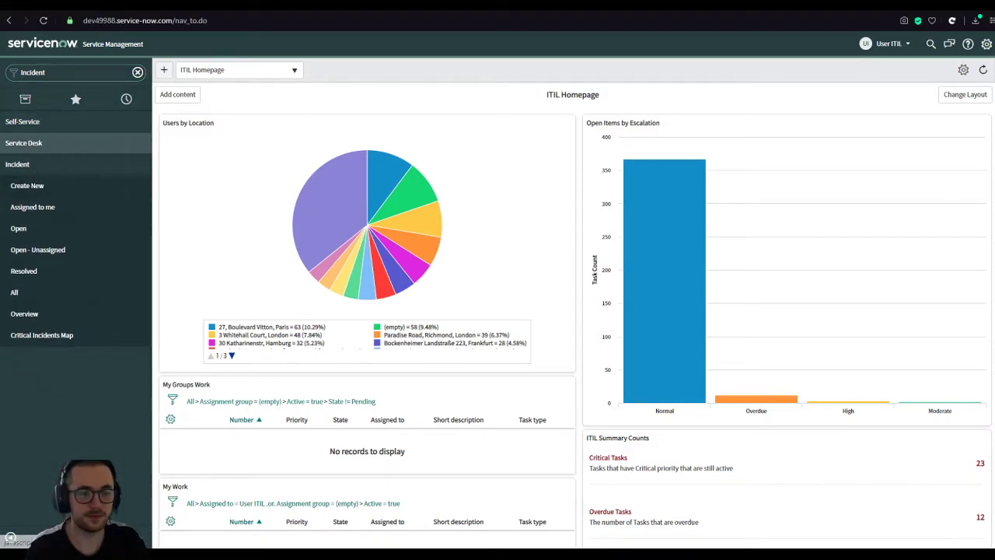
Try the partial terms "ent" and "nt" as navigator filters, clearing the filter after each
double_click(80, 73)
text(ent)
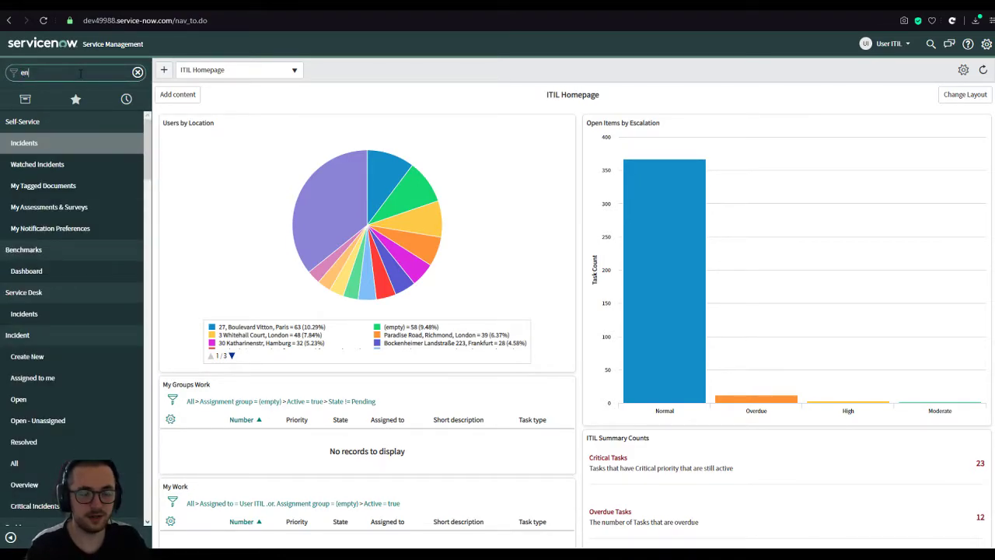
key(BackSpace)
key(BackSpace)
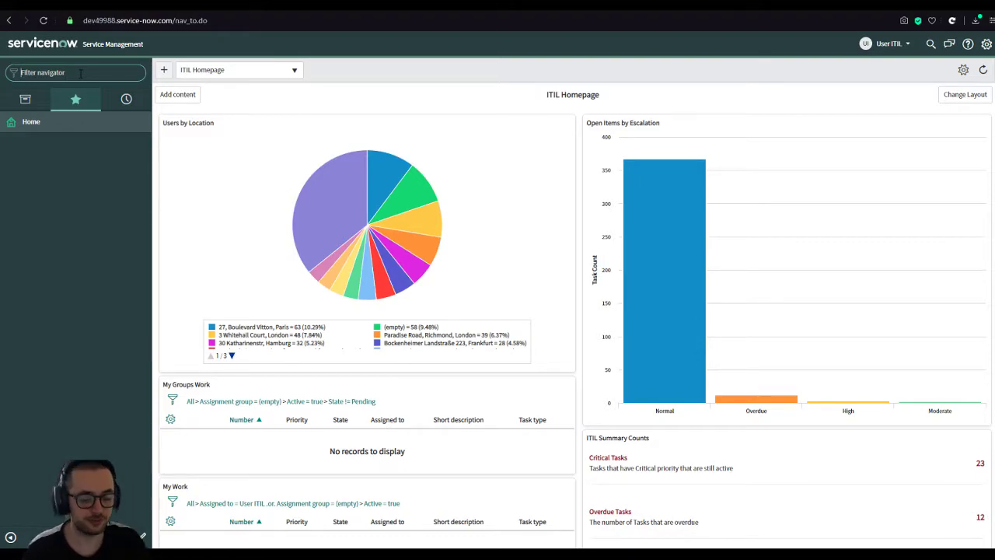
click(80, 72)
text(in)
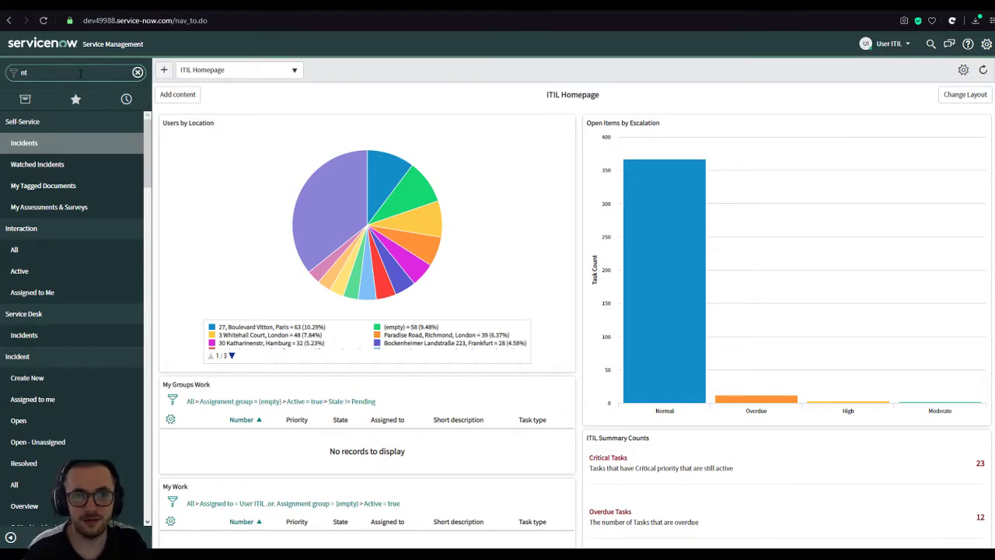
key(BackSpace)
key(BackSpace)
Compare navigator filtering by "ent" and "incidents", return to "ent", and collapse the Self-Service and Service Desk sections
text(ent)
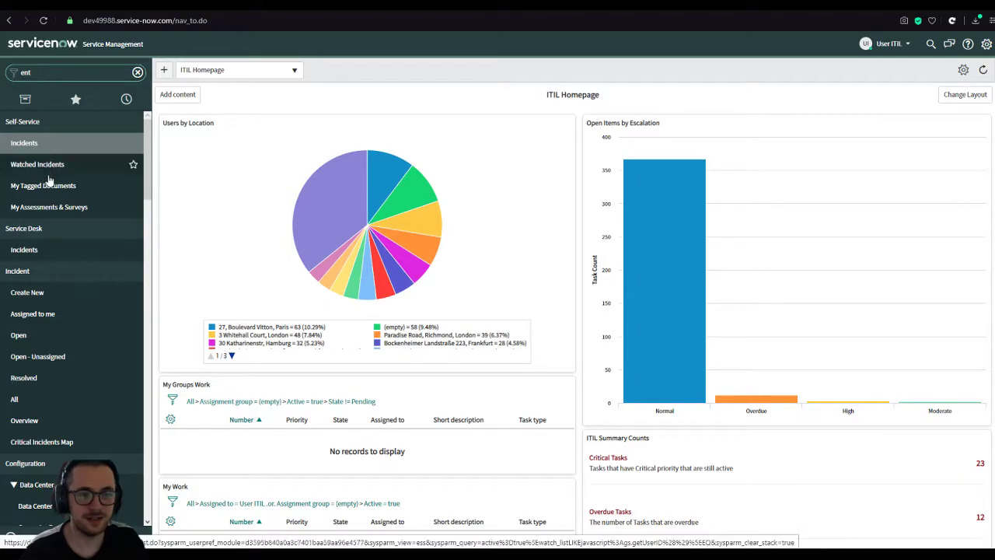
key(ctrl+a)
text(incidents)
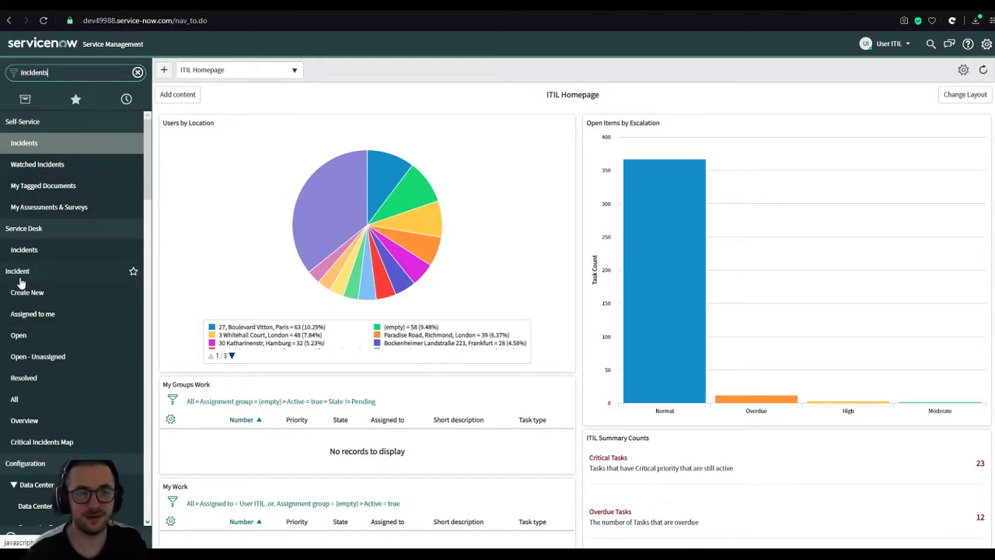
key(ctrl+a)
text(ent)
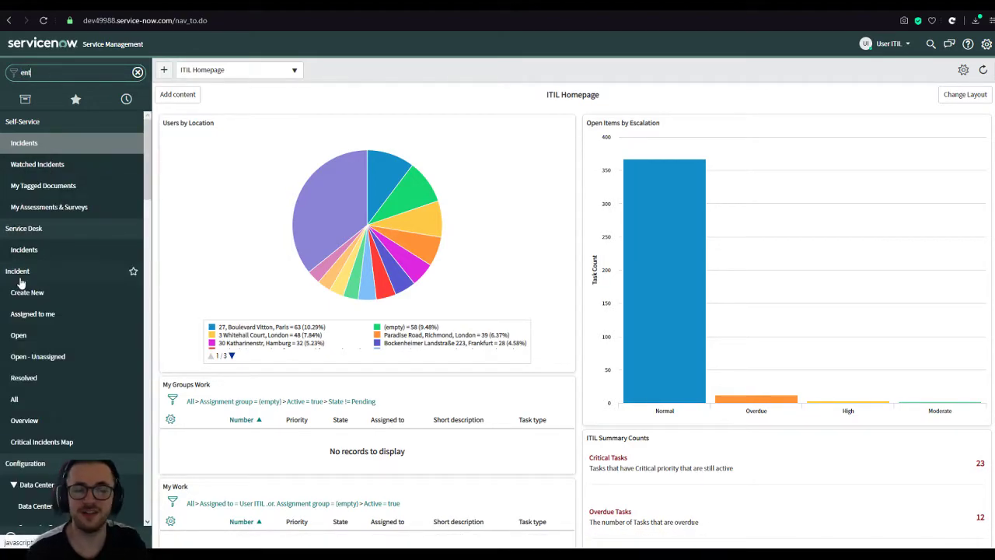
click(74, 122)
click(55, 143)
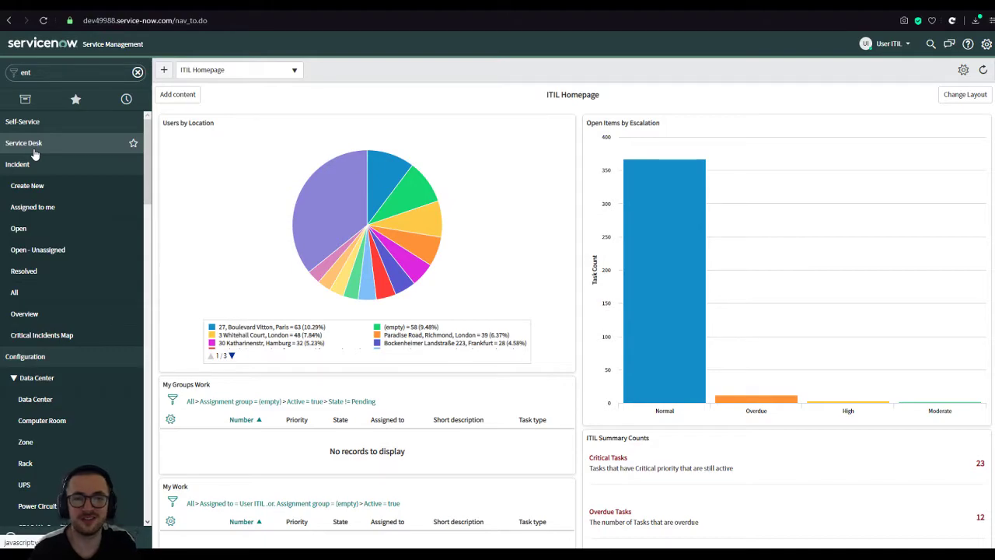
Try filtering the navigator by "sel" to list the Self-Service modules, and clear the filter
click(47, 76)
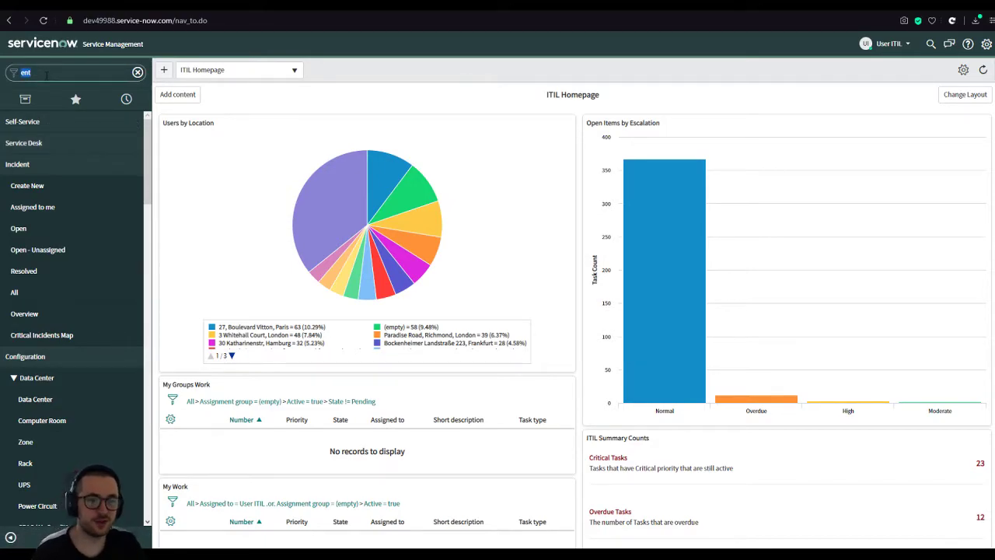
text(sel)
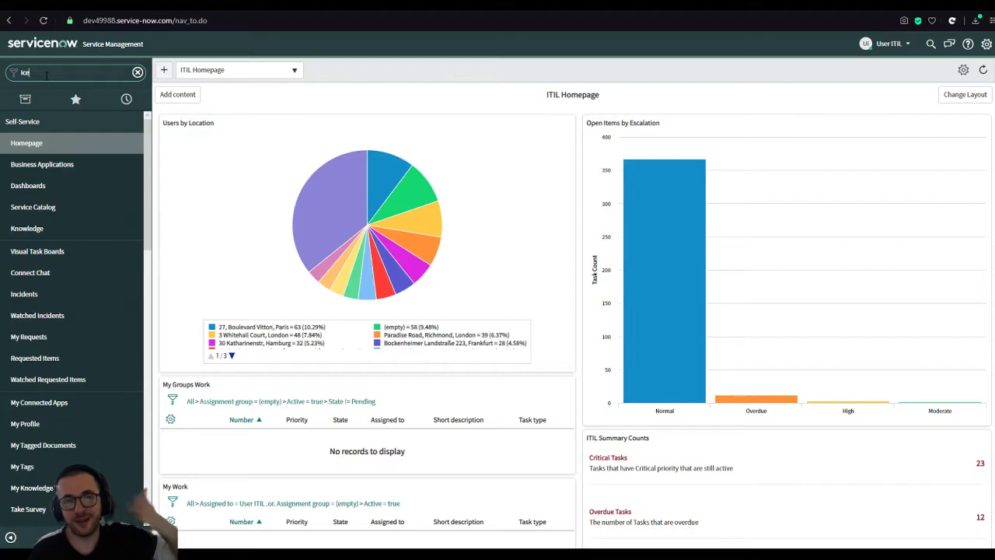
click(46, 76)
text(Ice)
key(BackSpace)
key(BackSpace)
key(BackSpace)
Filter the navigator by "Incident" so that only the Incident application's modules stay expanded, with Self-Service and Service Desk collapsed
text(Incident)
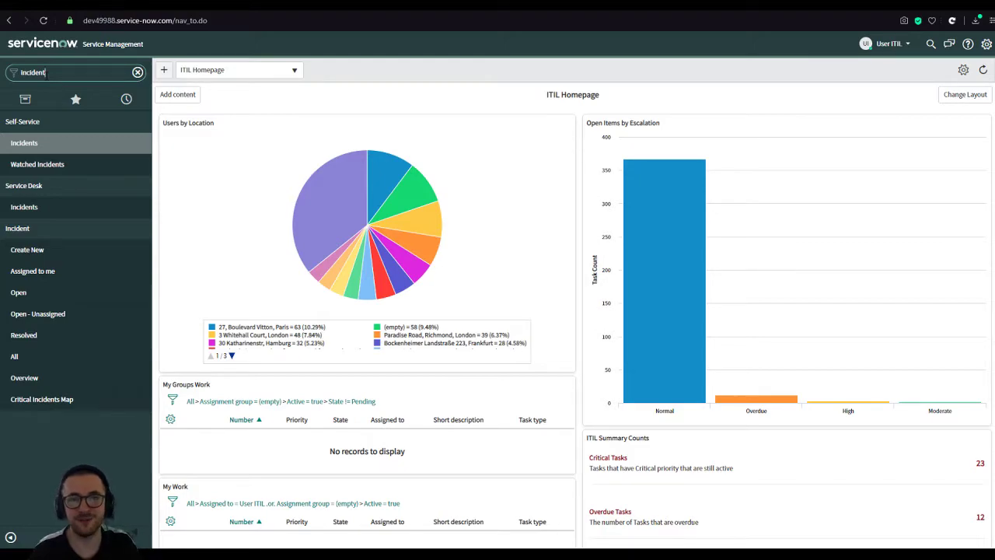
click(66, 126)
click(49, 143)
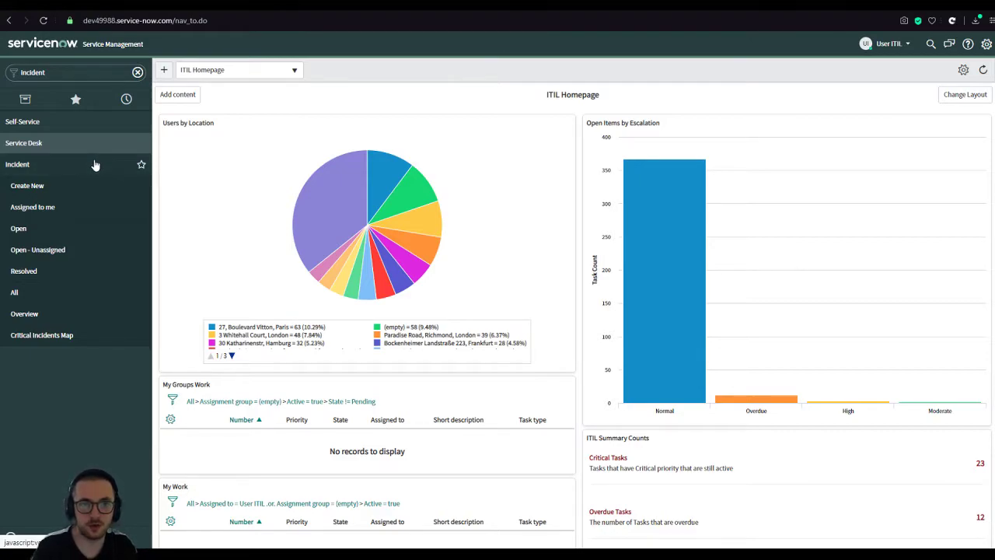
Add the whole Incident application to the favorites and check the modules listed under it there
click(141, 166)
click(75, 98)
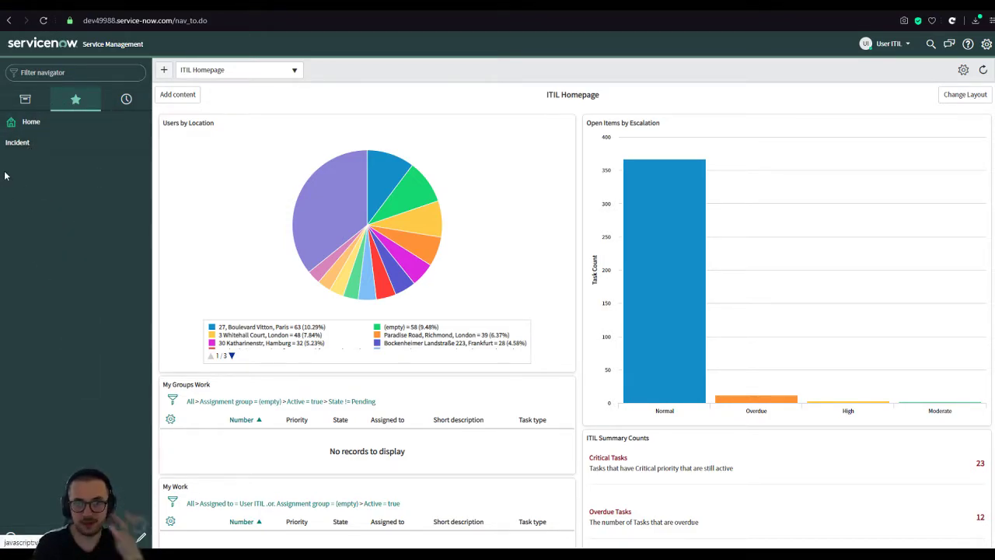
click(46, 144)
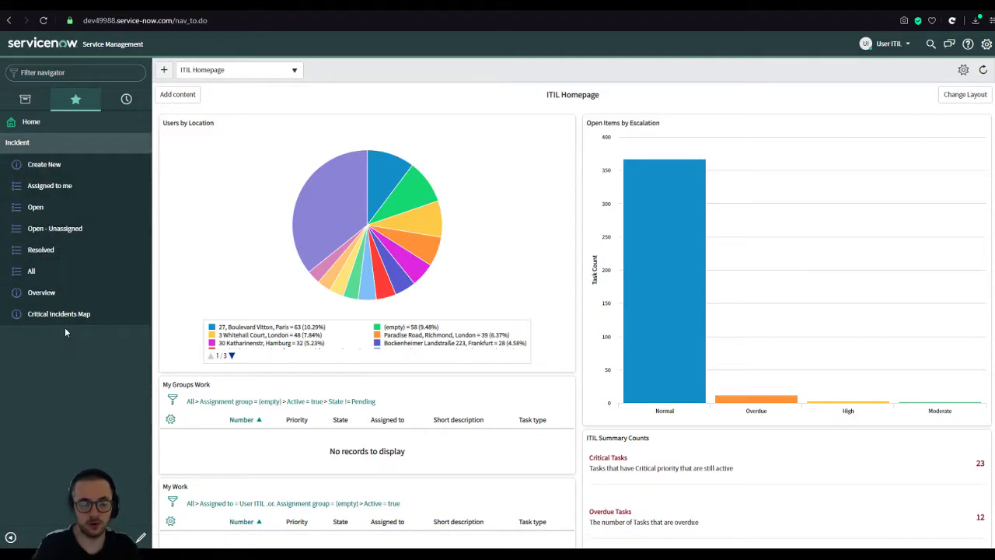
click(61, 147)
Edit the Incident favorite and set its color to Blue
click(141, 537)
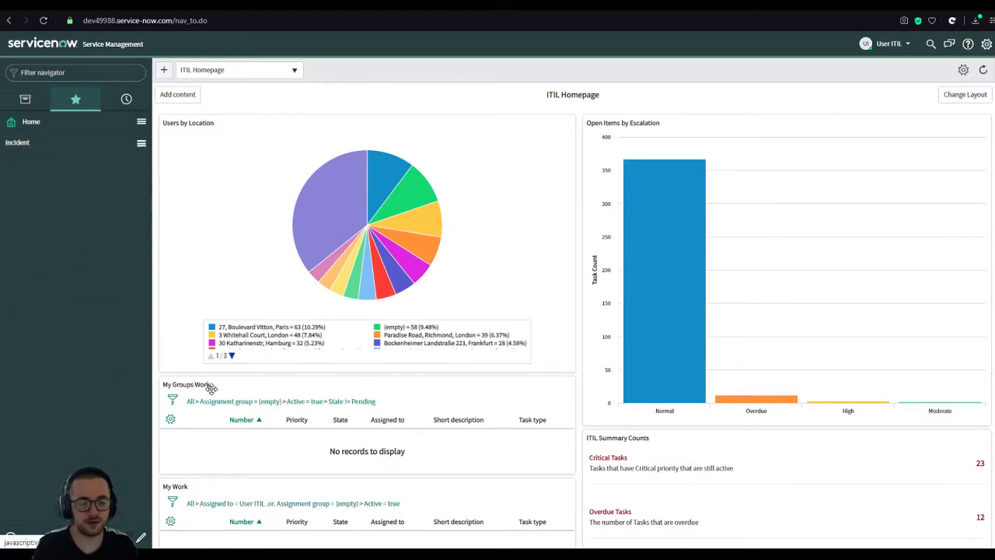
click(75, 150)
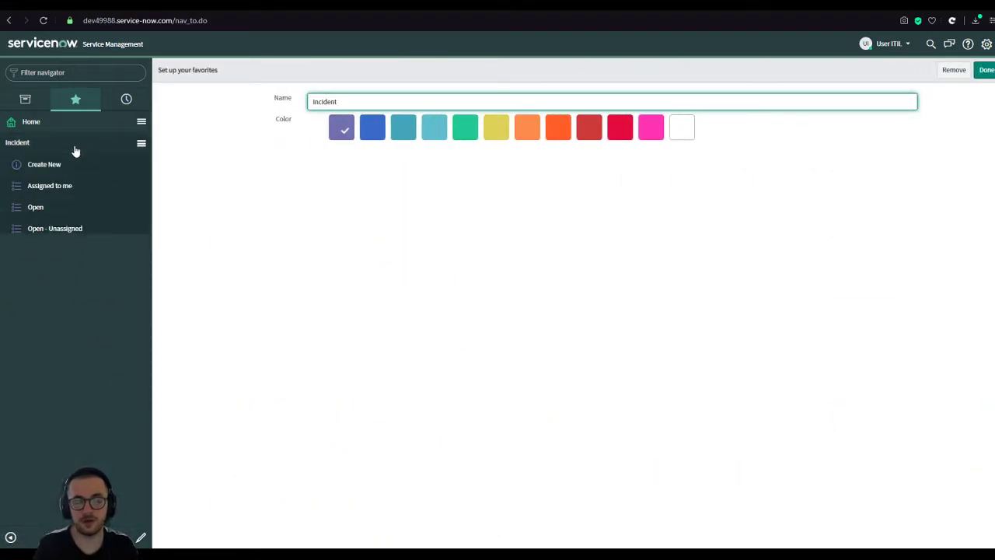
click(376, 129)
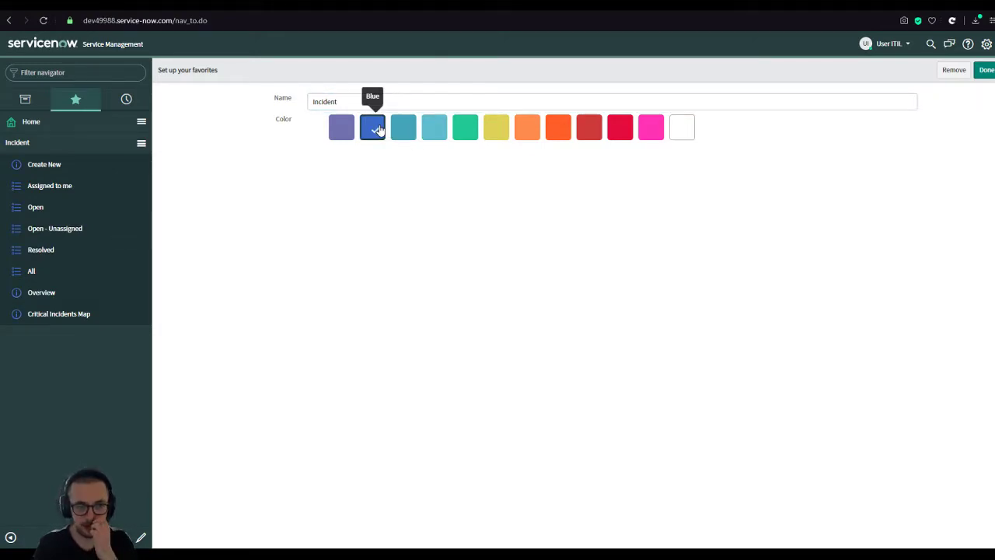
Change the Incident favorite's color to the teal swatch next to Blue, keep its name, and finish editing the favorites
click(409, 139)
click(625, 133)
click(405, 130)
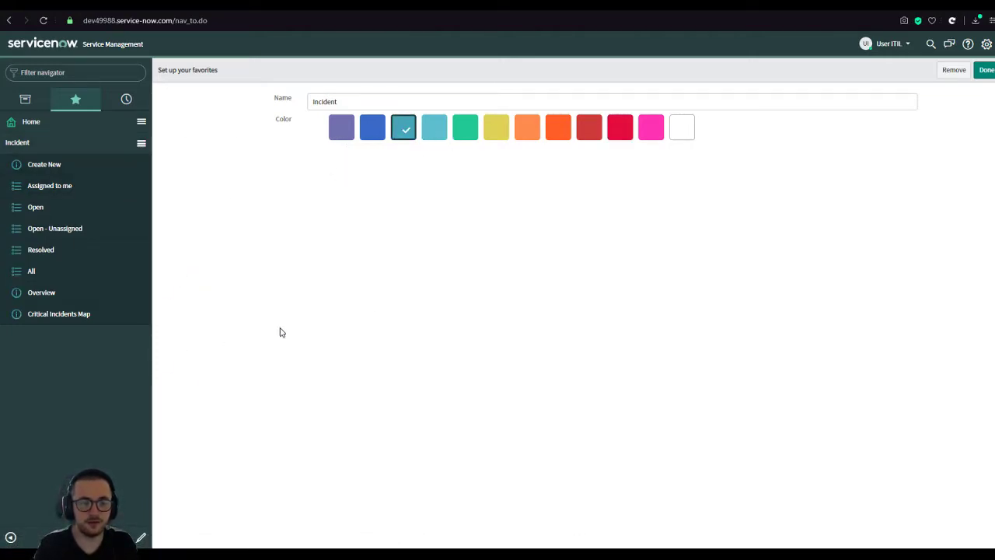
click(612, 97)
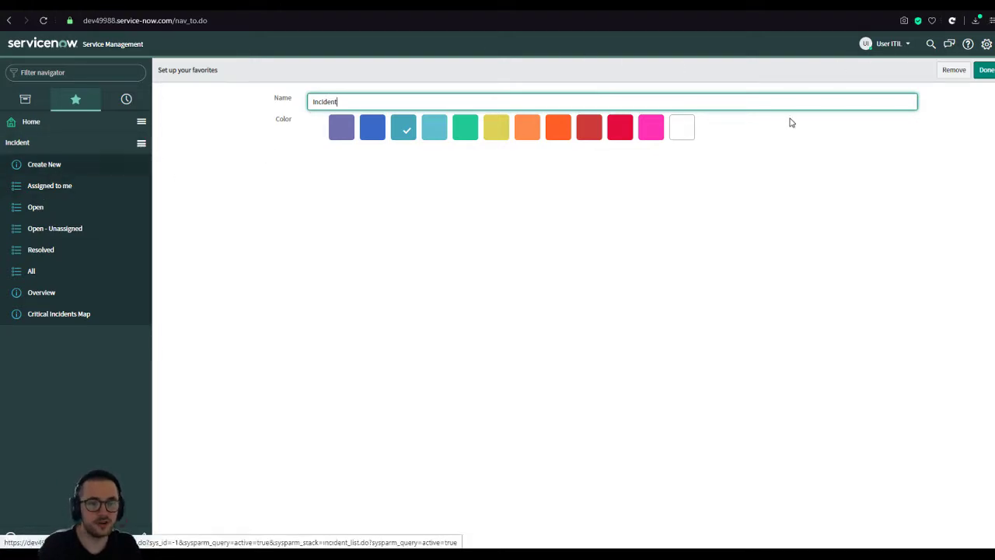
click(980, 71)
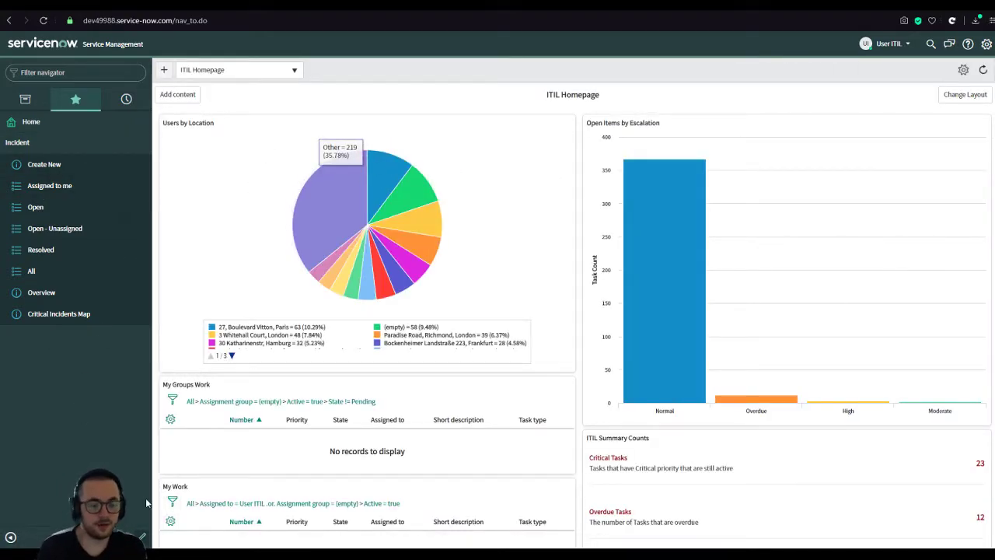
Try out the reorder handles of the Incident and Home favorites, and leave favorites editing
click(142, 143)
mouse_move(141, 124)
mouse_down()
mouse_move(116, 325)
mouse_move(124, 121)
mouse_up()
click(984, 70)
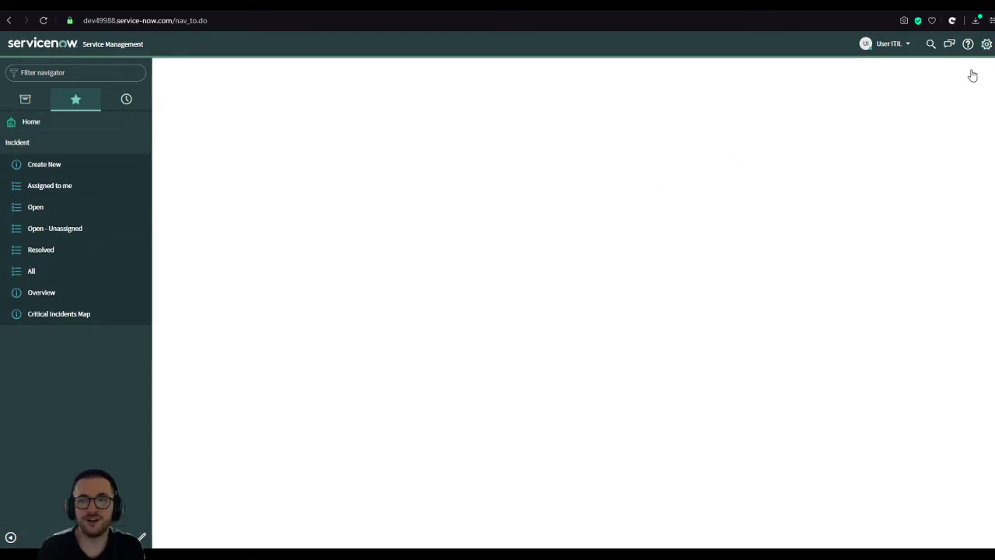
Start a new incident record from the Incident favorites and select the caller by name
click(44, 159)
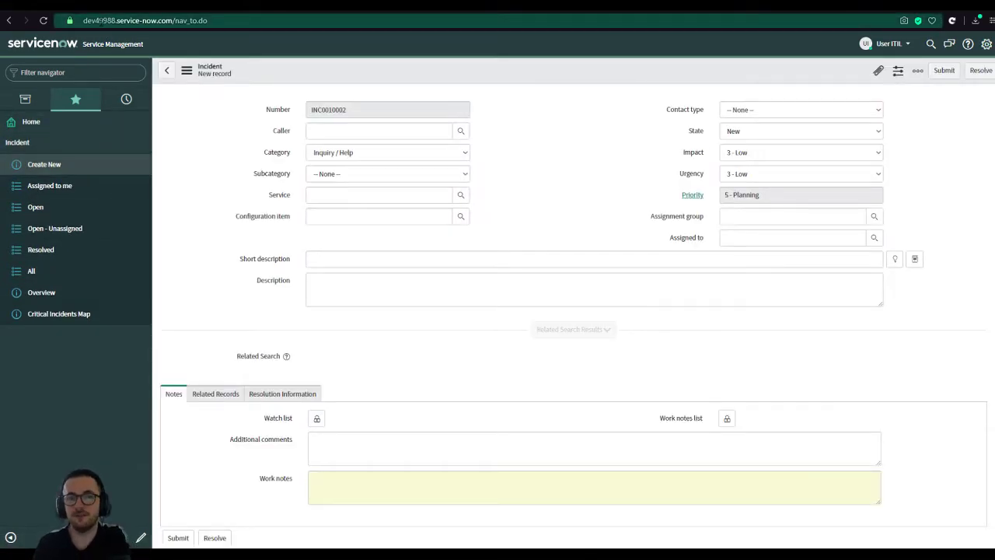
click(49, 143)
click(355, 137)
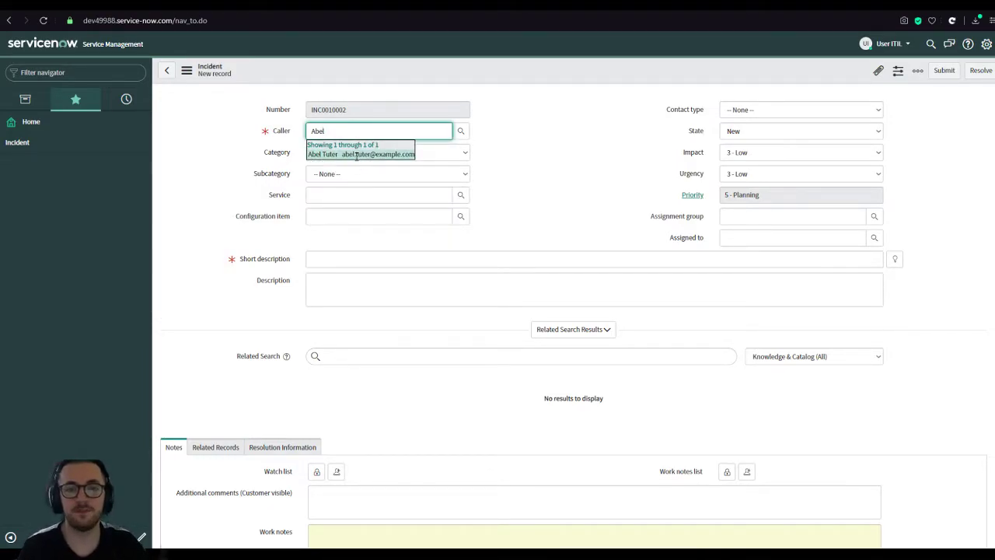
click(356, 155)
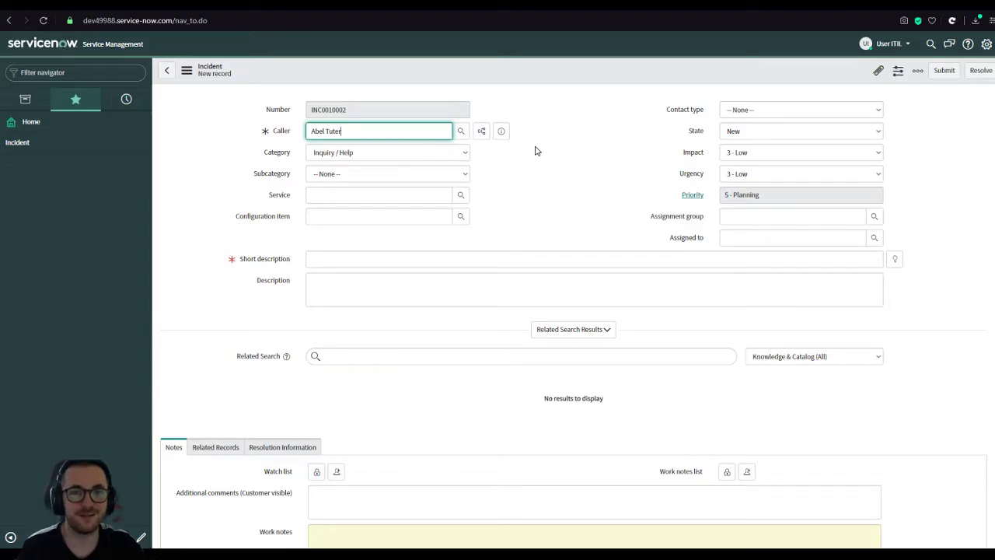
Enter the short description "Keyboard on Macbook Pro not working - it won't type the 'P' key." and set the contact type to Phone
click(373, 262)
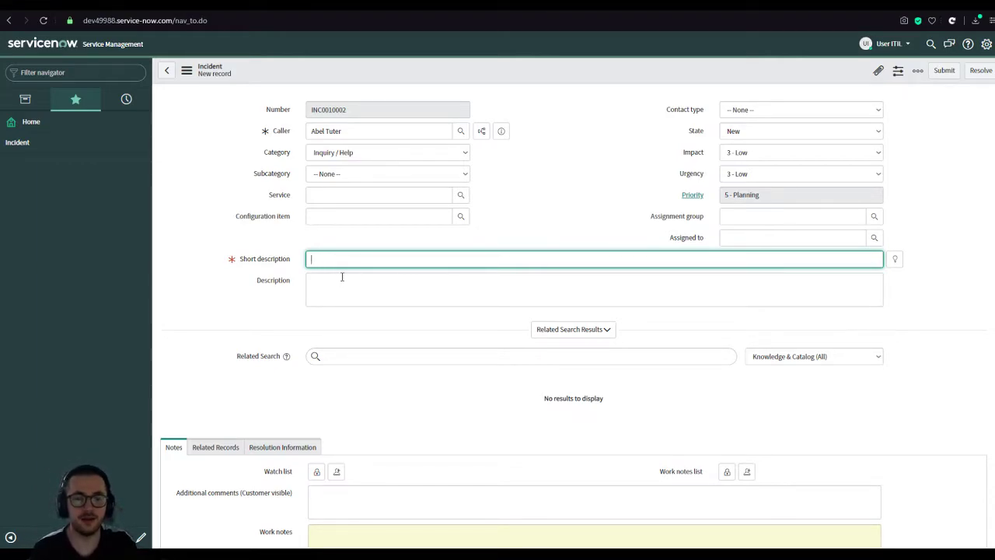
click(363, 219)
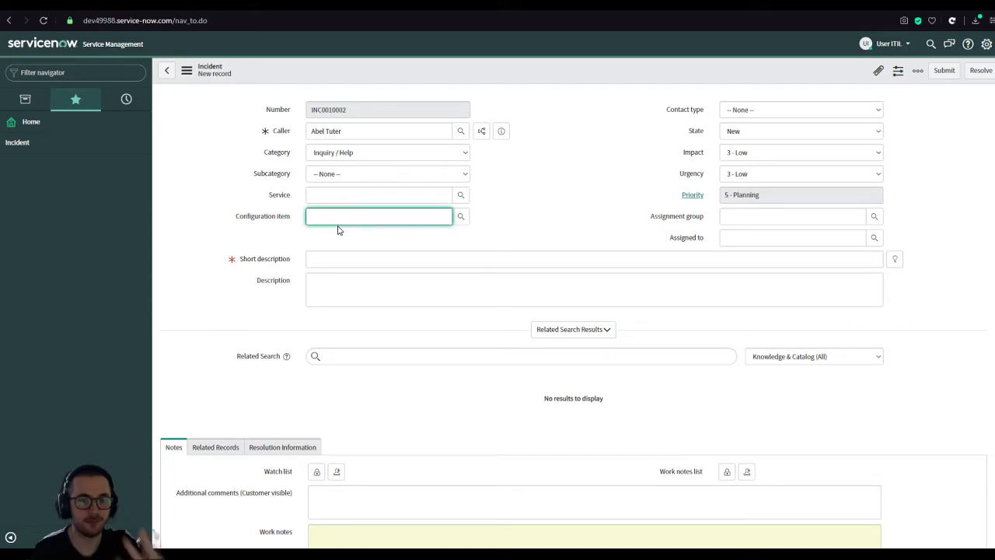
click(358, 266)
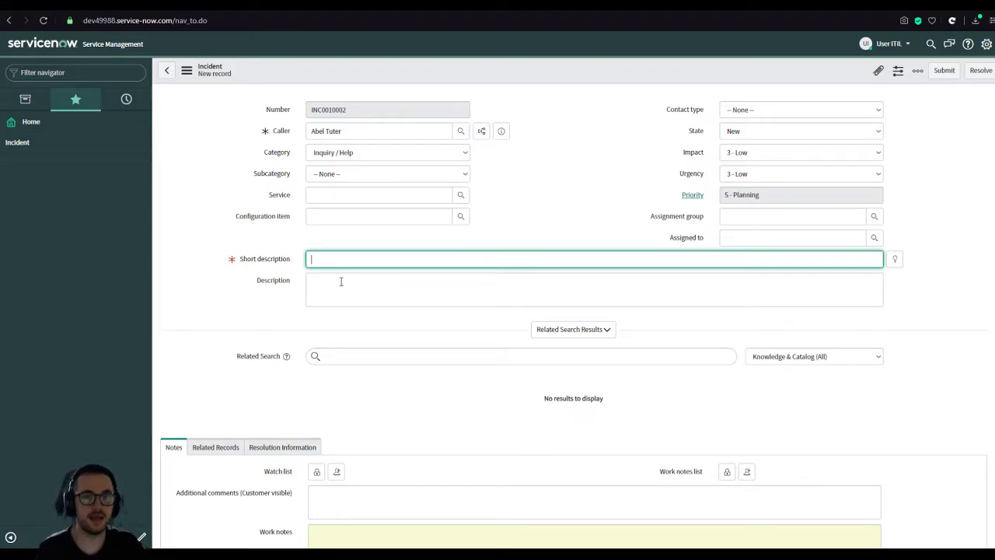
text(oard is)
key(BackSpace)
key(BackSpace)
key(BackSpace)
text(on Macbo)
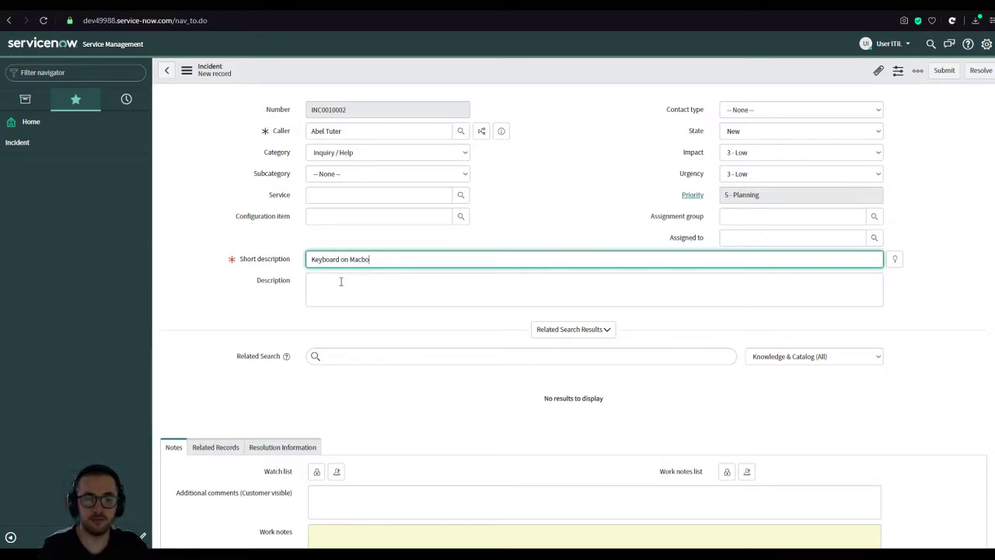
text(ok Pro not working - )
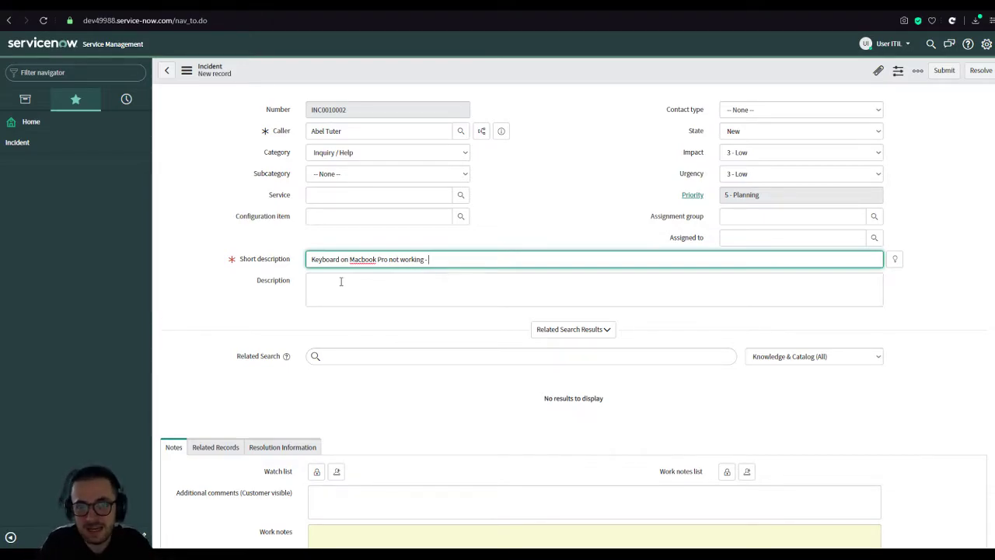
text(it won't type the )
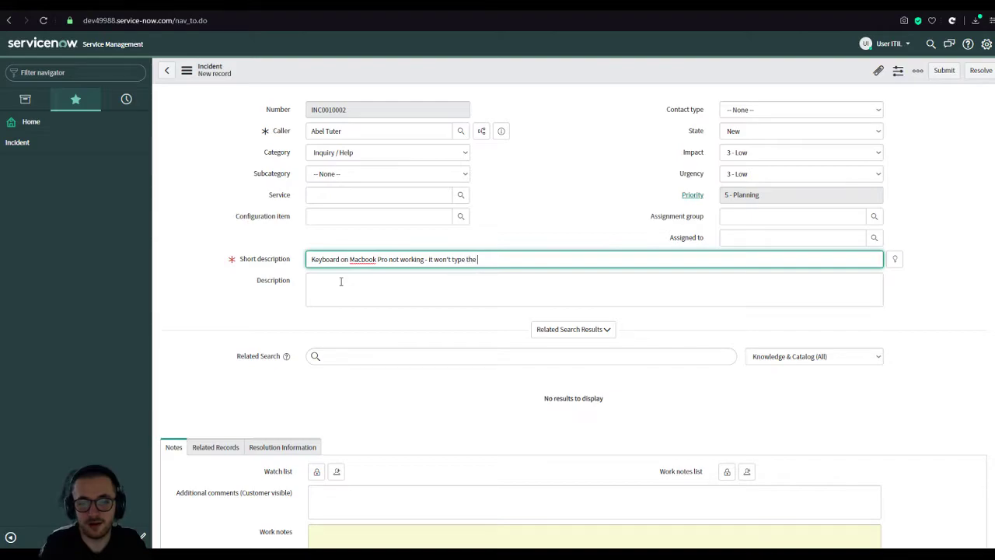
text('P' key.)
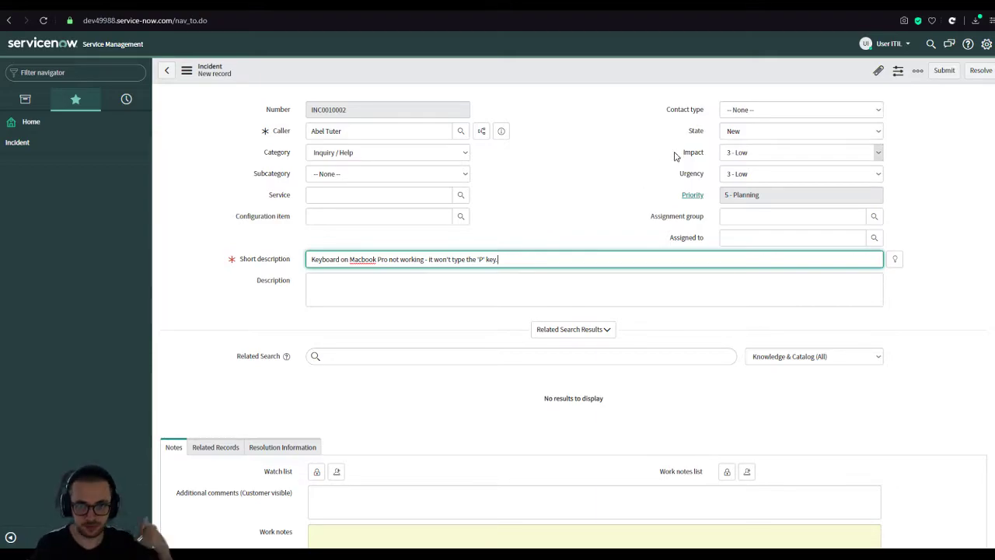
click(751, 109)
click(737, 143)
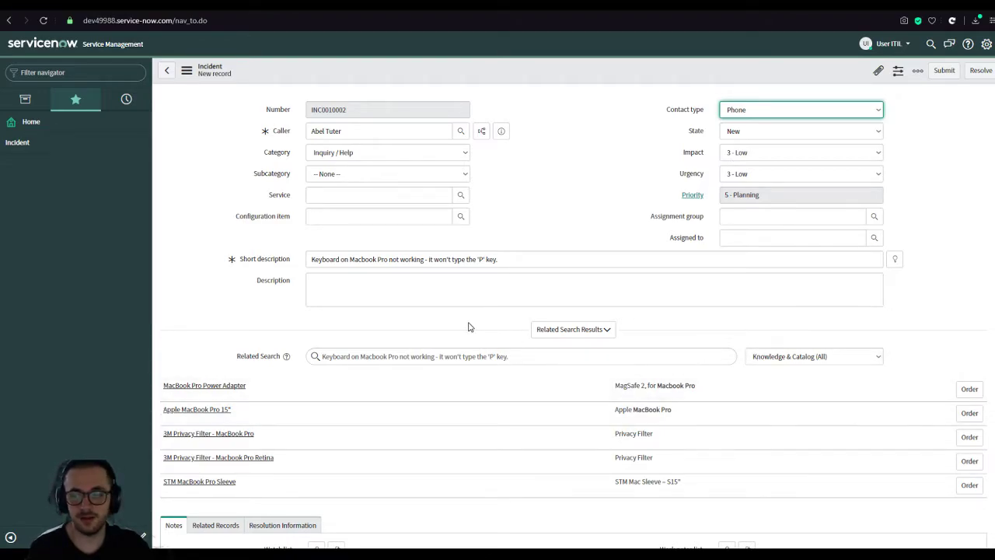
Check the related search based on the short description, restrict it to Knowledge Articles, and collapse the related search results
click(528, 259)
drag(529, 259, 242, 270)
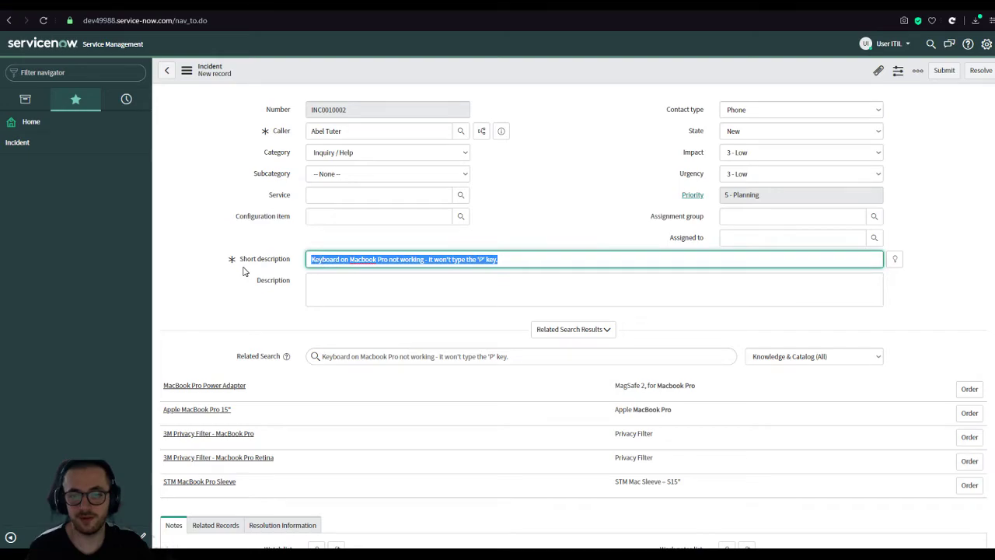
click(466, 355)
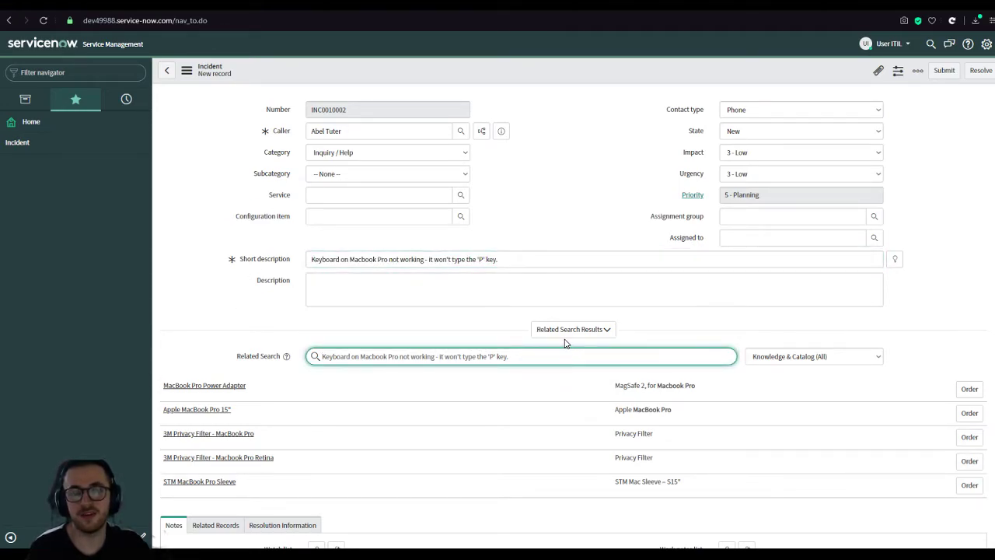
click(772, 359)
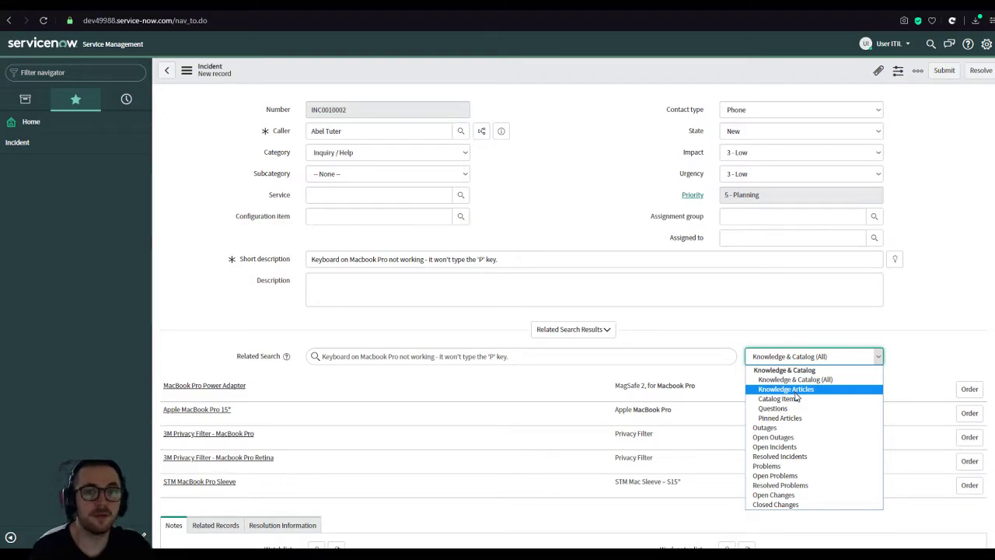
click(795, 391)
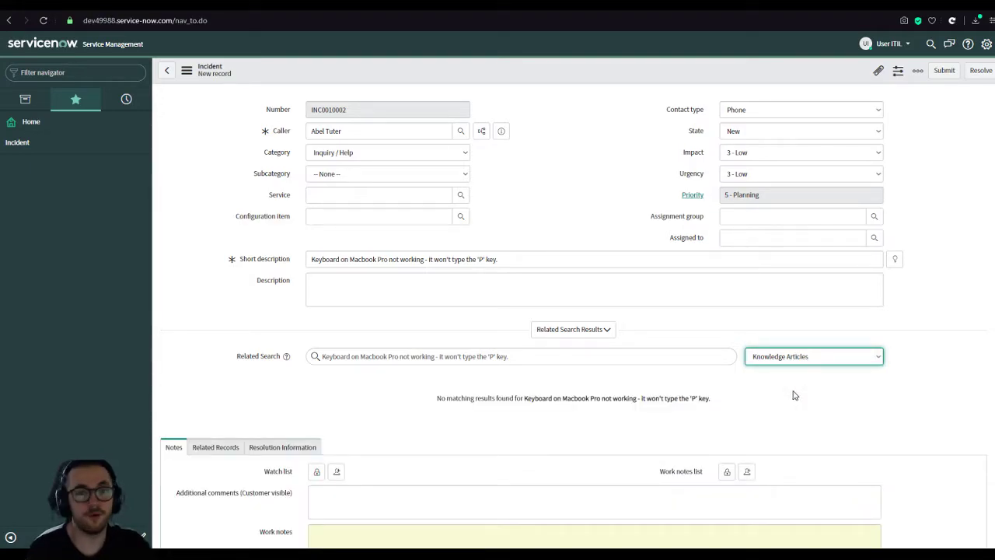
click(565, 330)
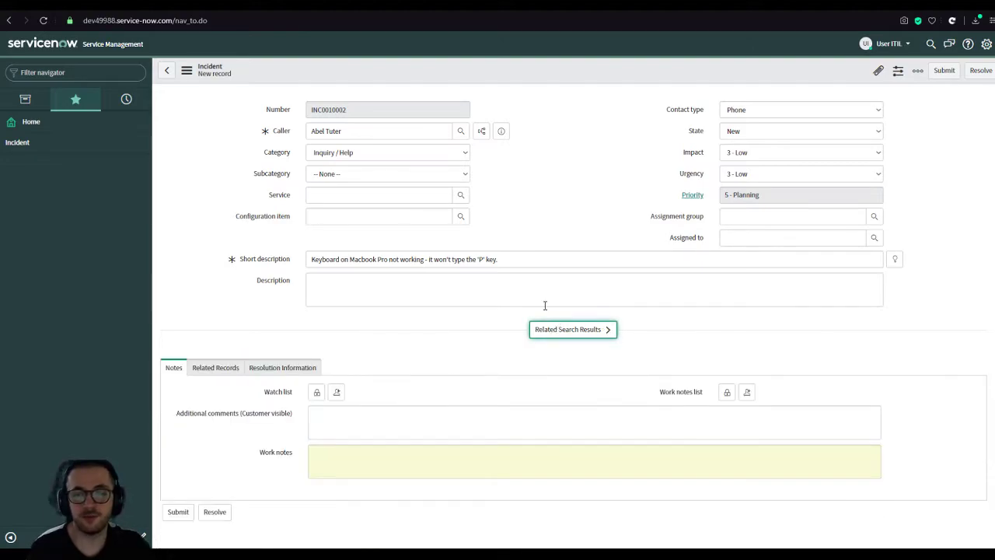
Set the incident's category to Hardware and its subcategory to Keyboard
click(351, 191)
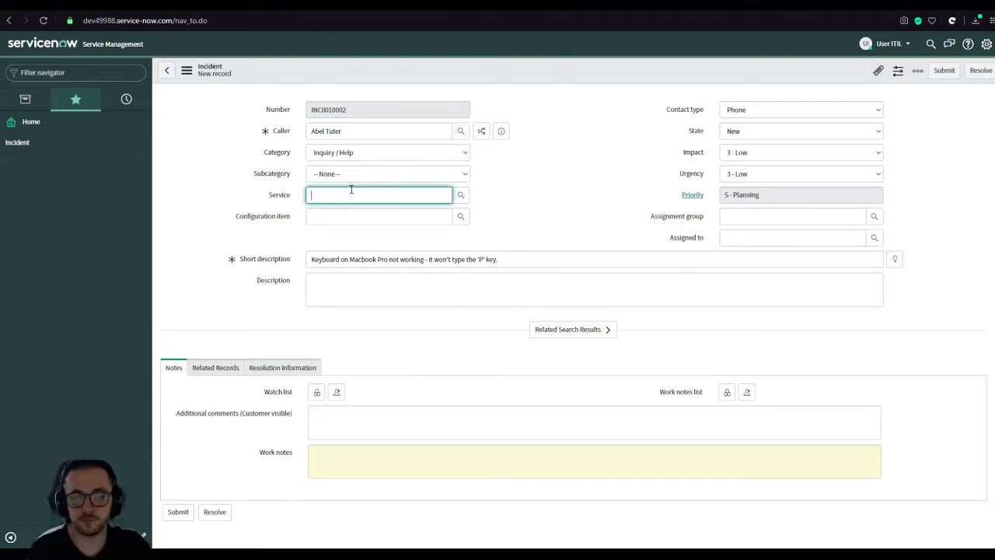
click(424, 156)
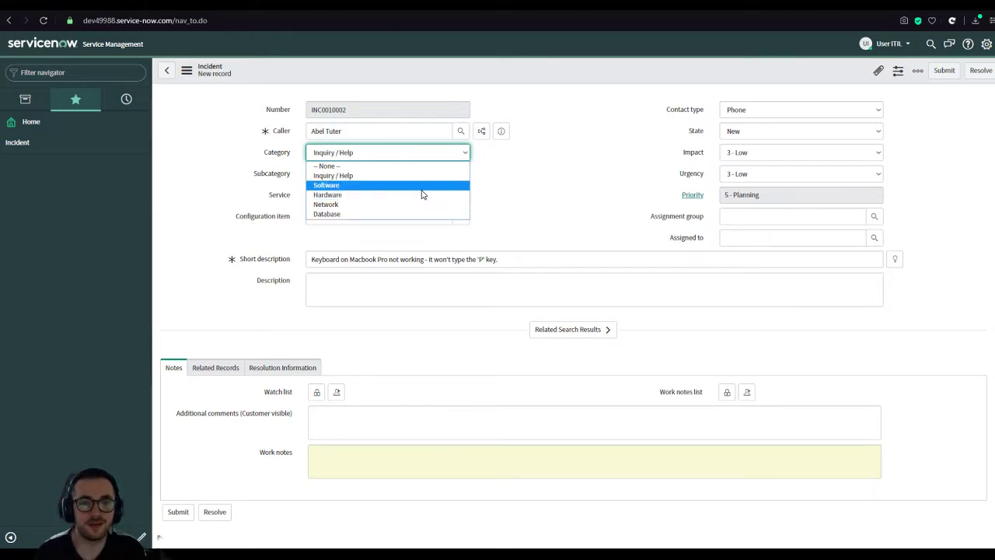
click(397, 195)
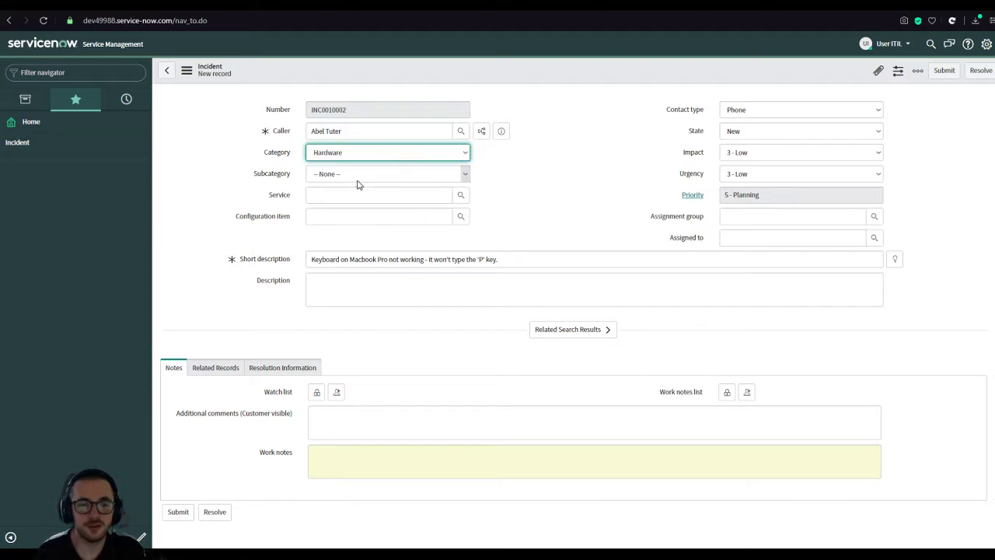
click(356, 173)
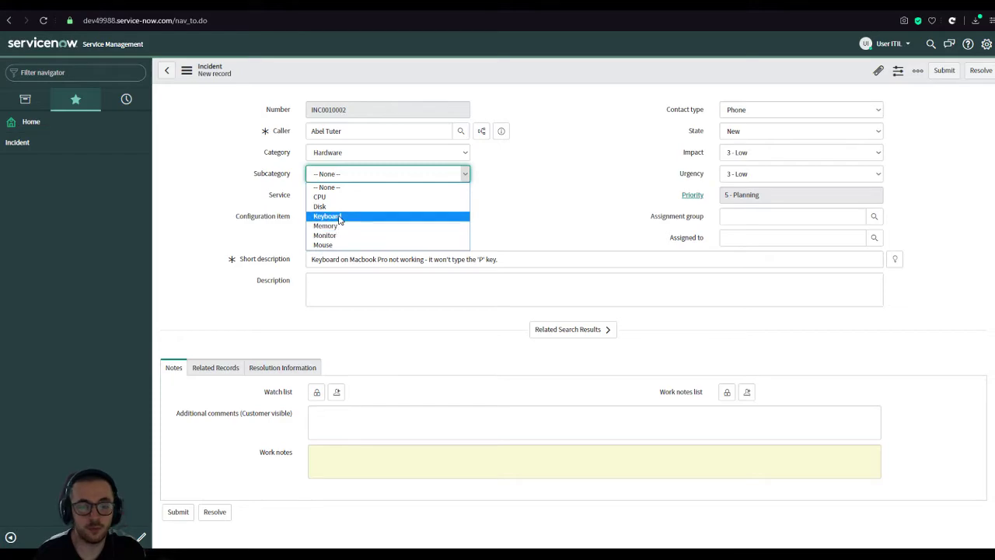
click(340, 217)
Browse the lookup list of the Service field without selecting a service
click(364, 197)
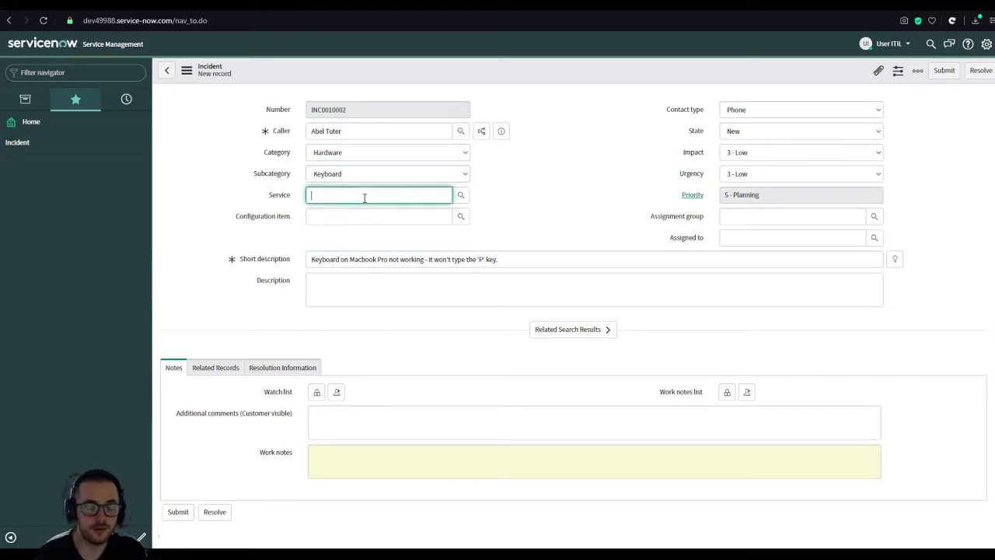
click(397, 219)
click(377, 196)
click(460, 195)
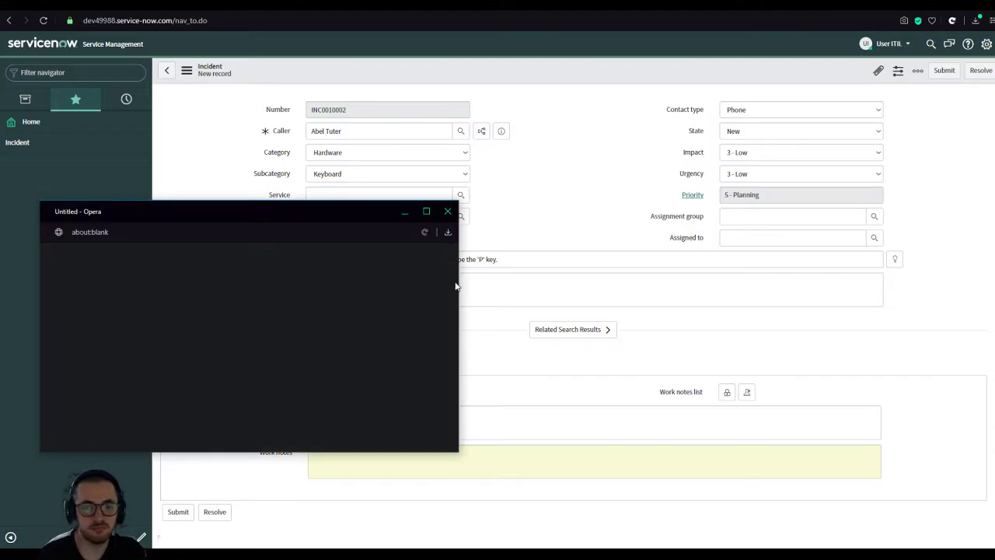
scroll(280, 327, down, 5)
scroll(342, 278, down, 2)
key(super+Up)
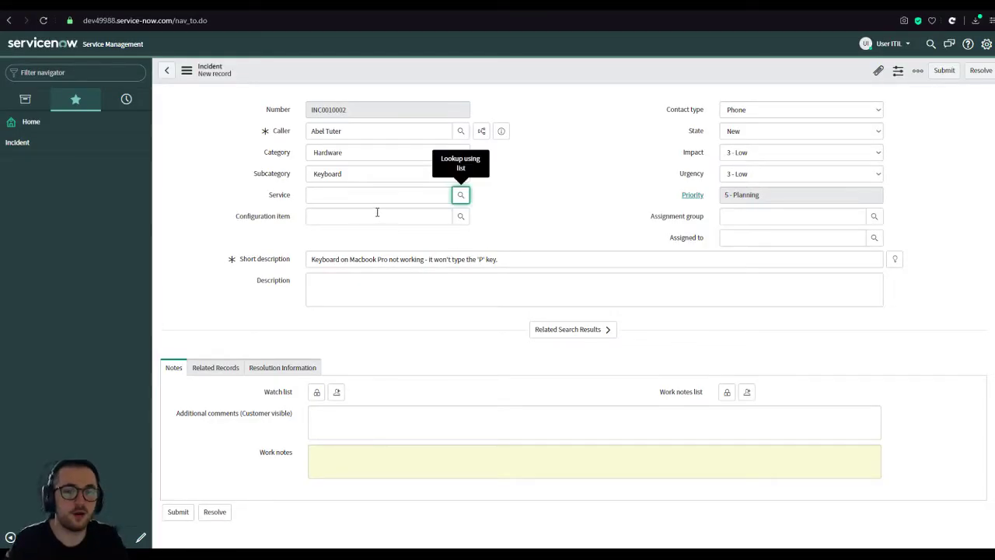
Open the lookup list for the Configuration item field and enlarge its window to fill the screen
click(377, 215)
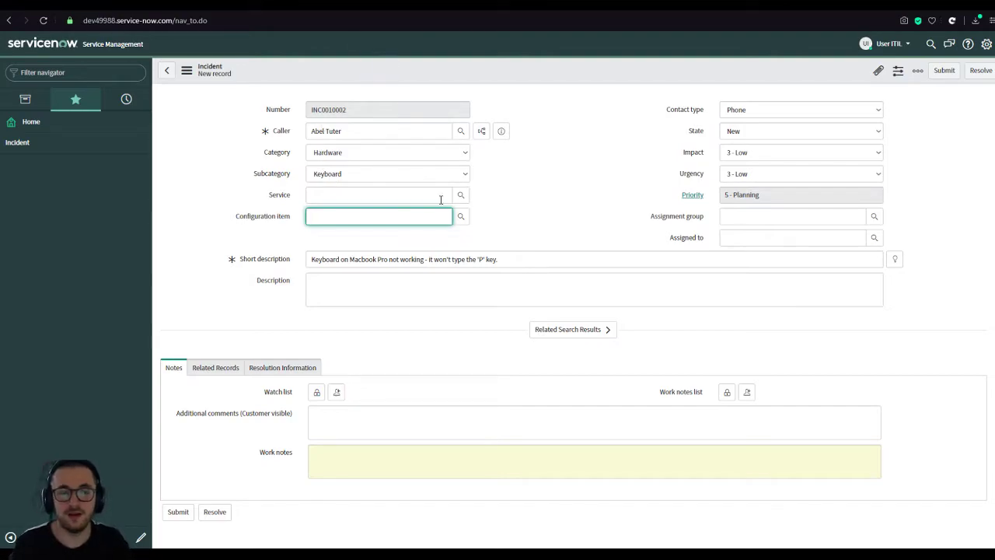
click(460, 217)
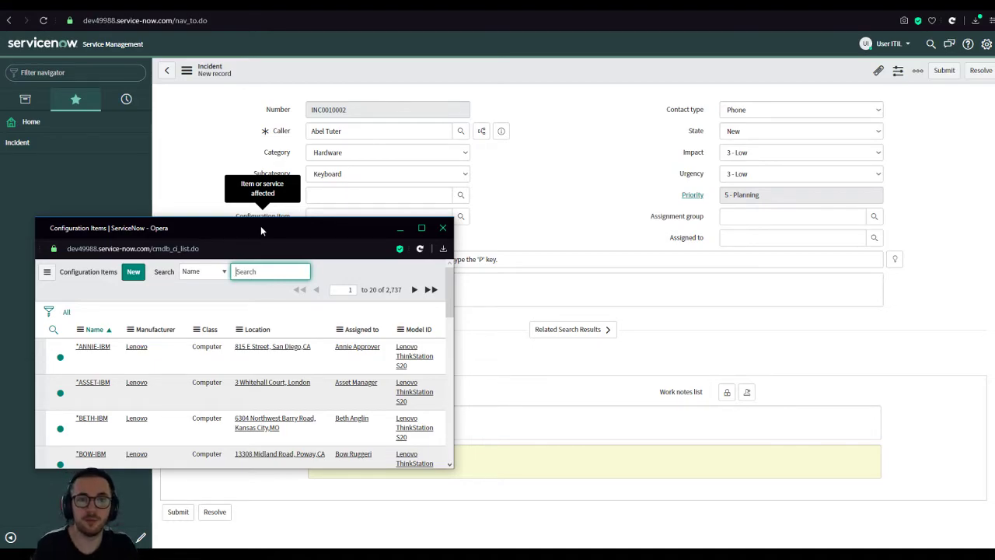
drag(261, 230, 333, 7)
click(514, 6)
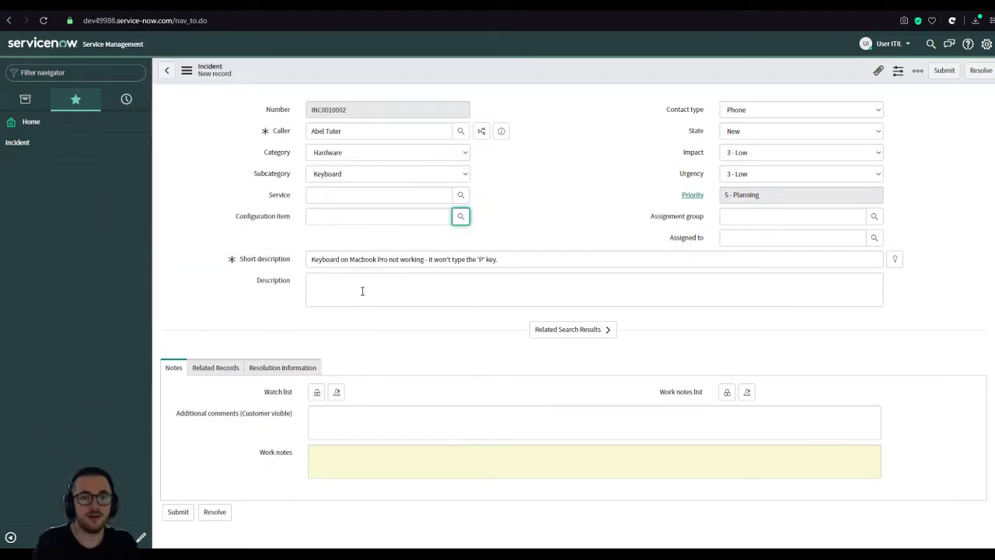
click(459, 218)
double_click(307, 240)
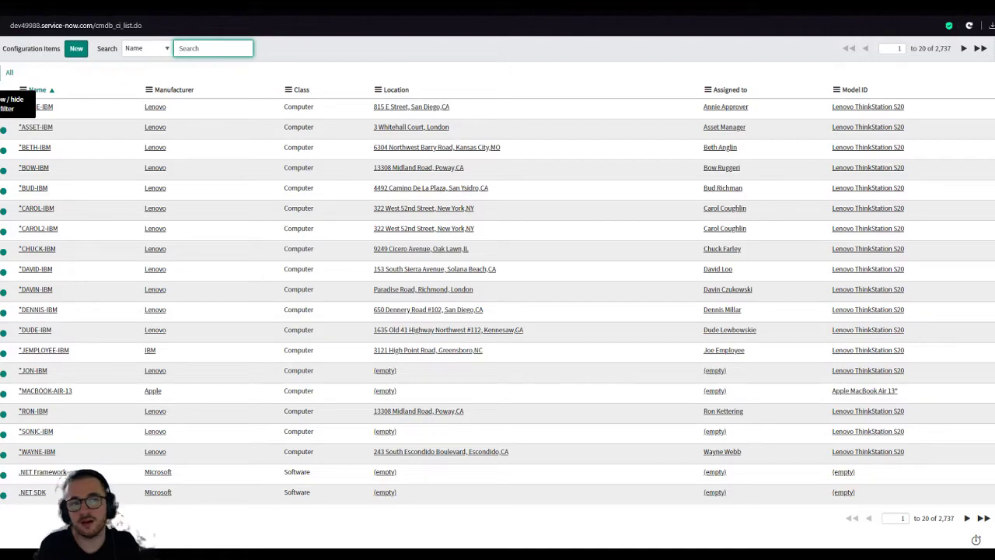
Add a filter condition to the configuration items list: Assigned to is the caller's full name
click(8, 89)
click(12, 117)
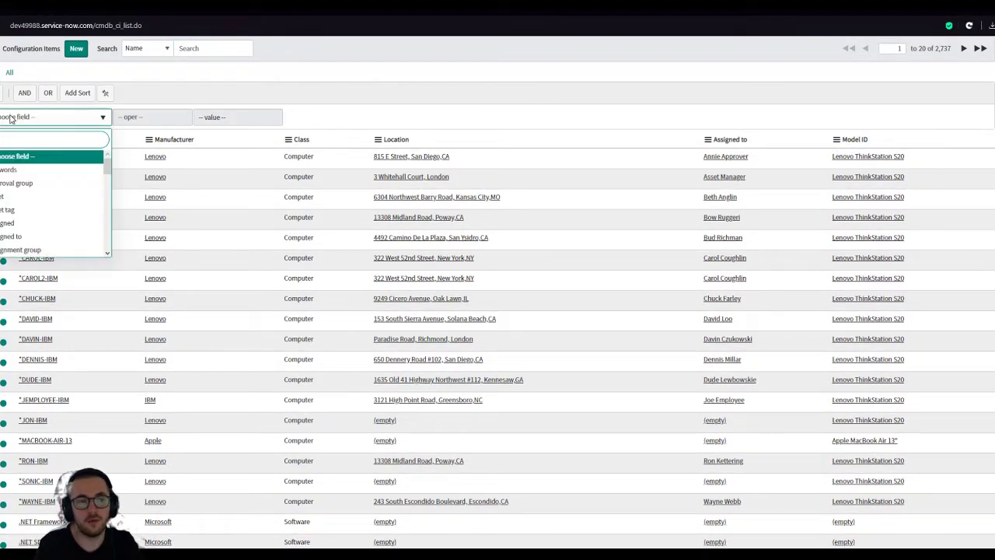
click(23, 236)
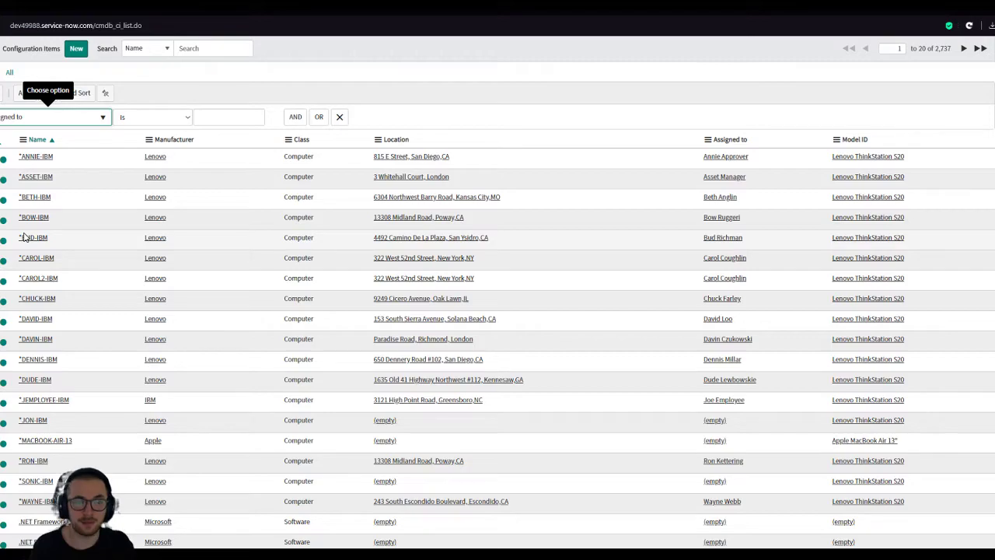
click(204, 121)
text(Abel Tut)
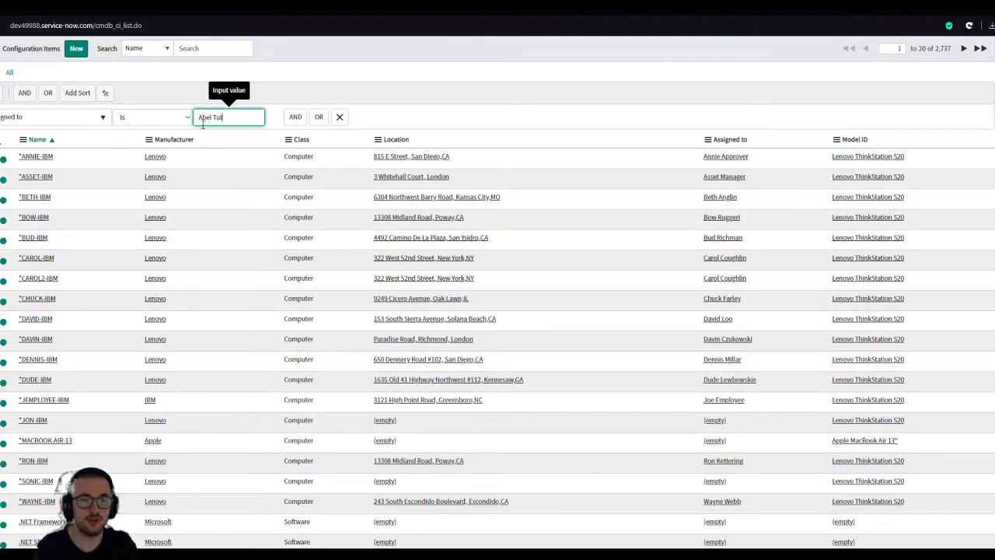
click(233, 134)
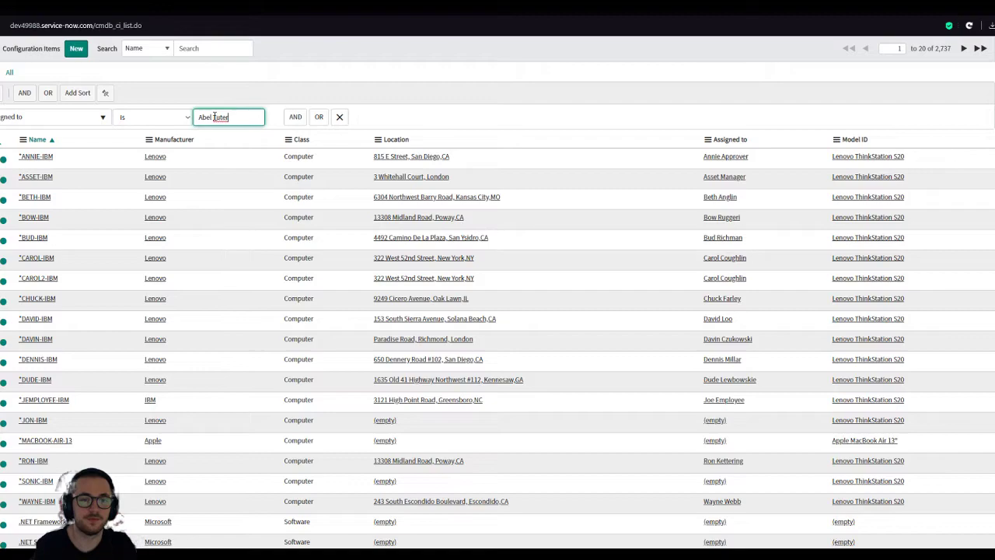
Run the filter on the configuration items list and select MacBook Pro 15" as the incident's configuration item
click(2, 95)
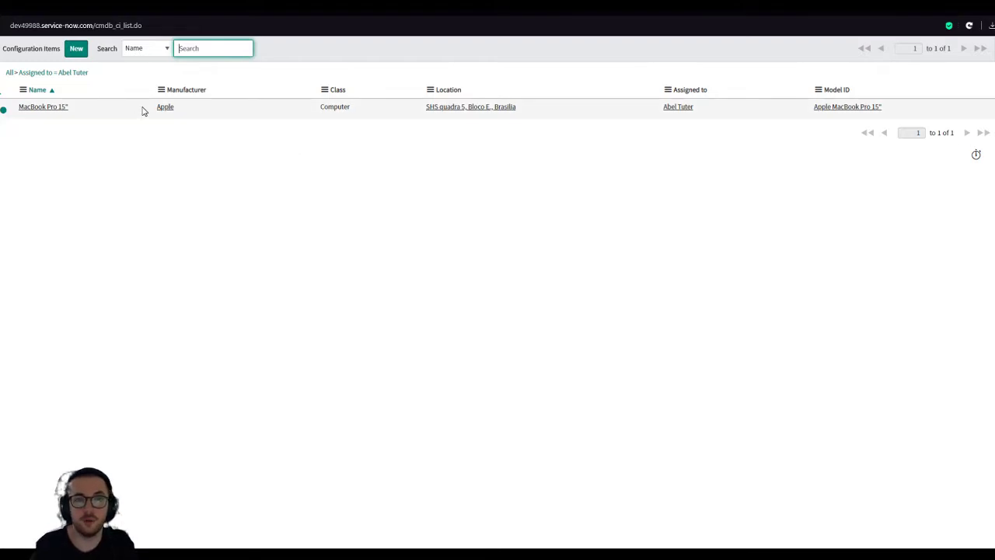
click(43, 107)
drag(382, 216, 315, 217)
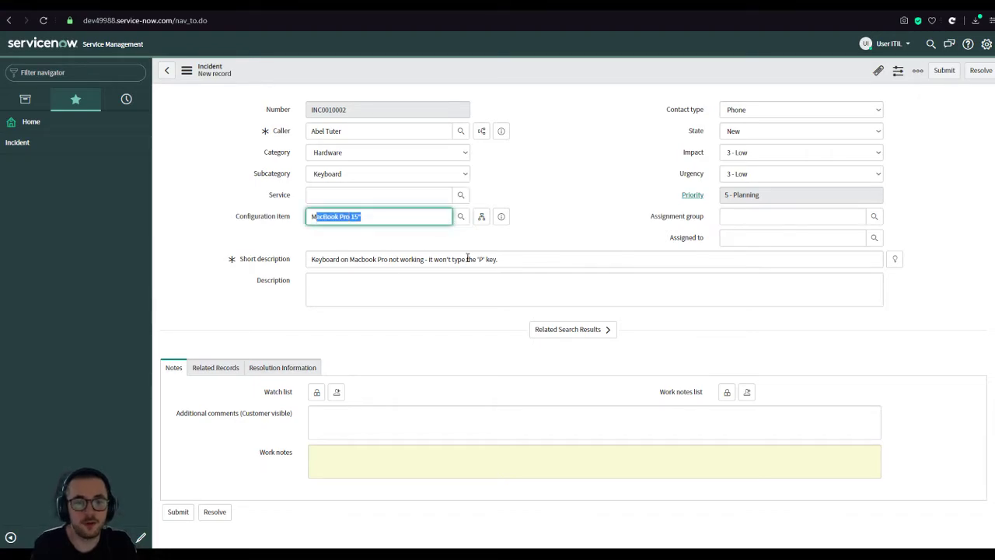
drag(502, 259, 258, 269)
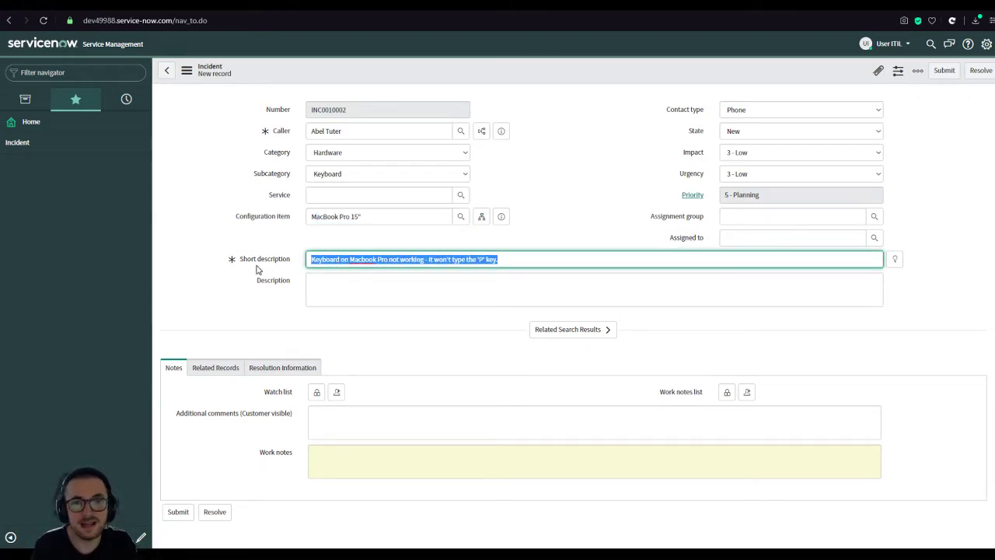
Preview the configuration item's record, examine its asset, serial number and company, and close the preview
click(501, 217)
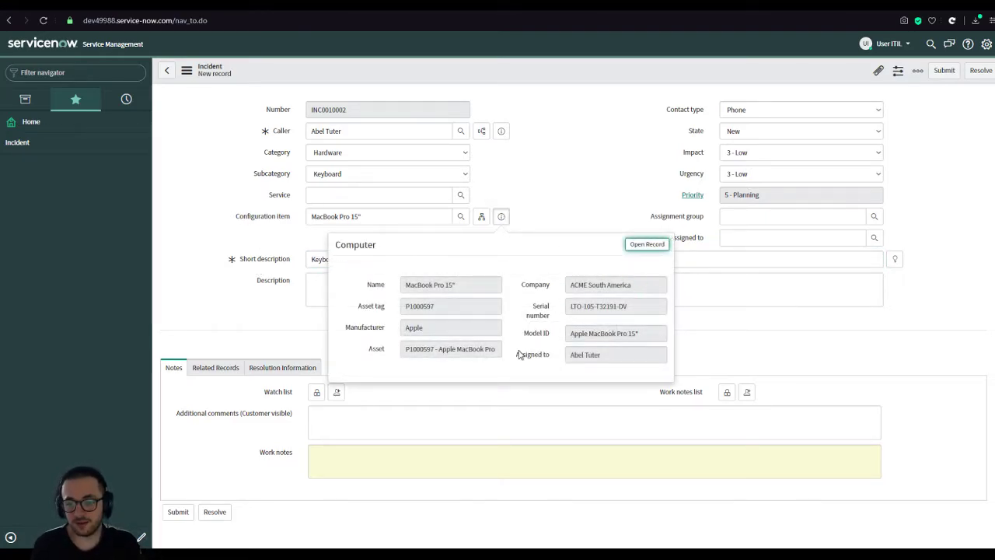
drag(484, 349, 404, 349)
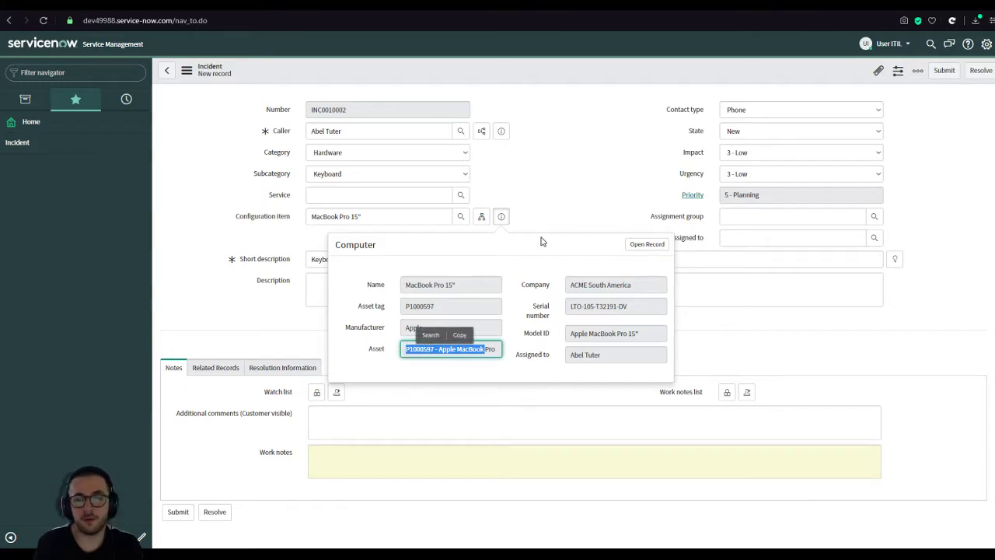
drag(642, 306, 566, 307)
drag(631, 286, 567, 285)
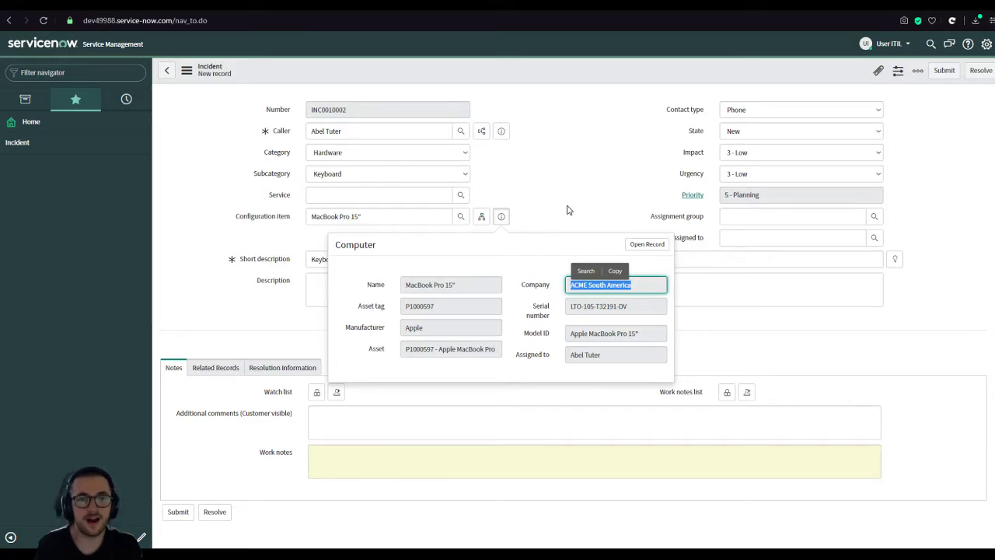
click(501, 216)
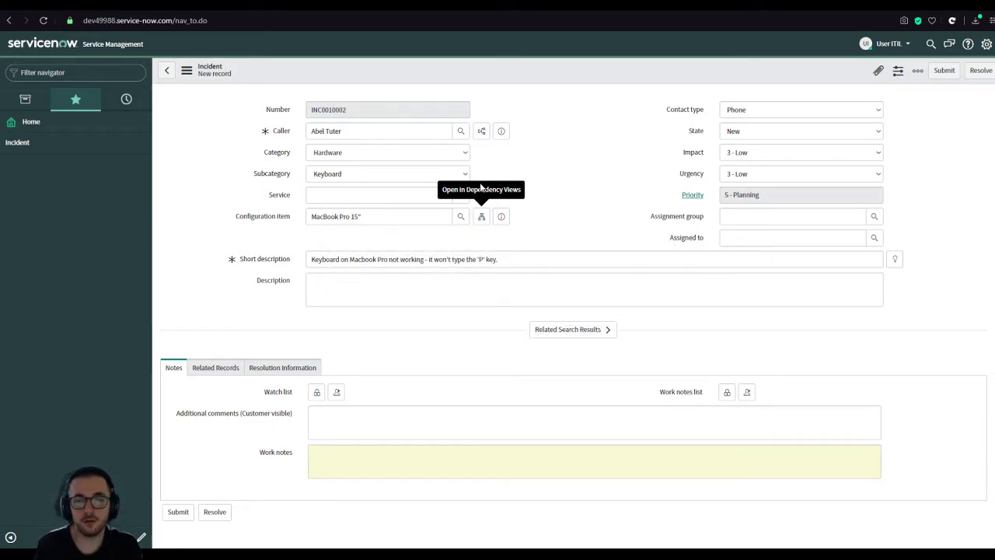
Open the configuration item's dependency view, run the layout from the MacBook Pro 15" node, and close the view
click(482, 216)
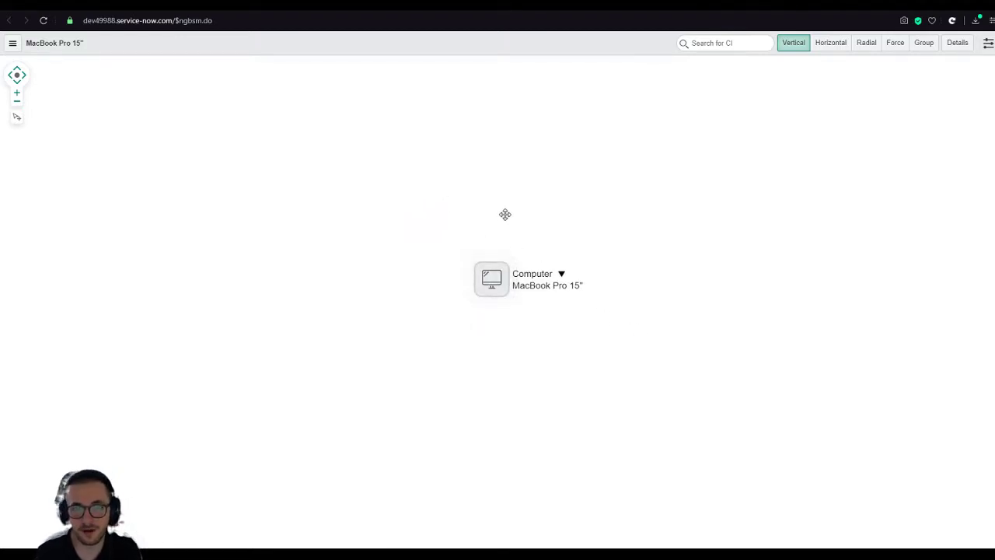
drag(506, 214, 474, 204)
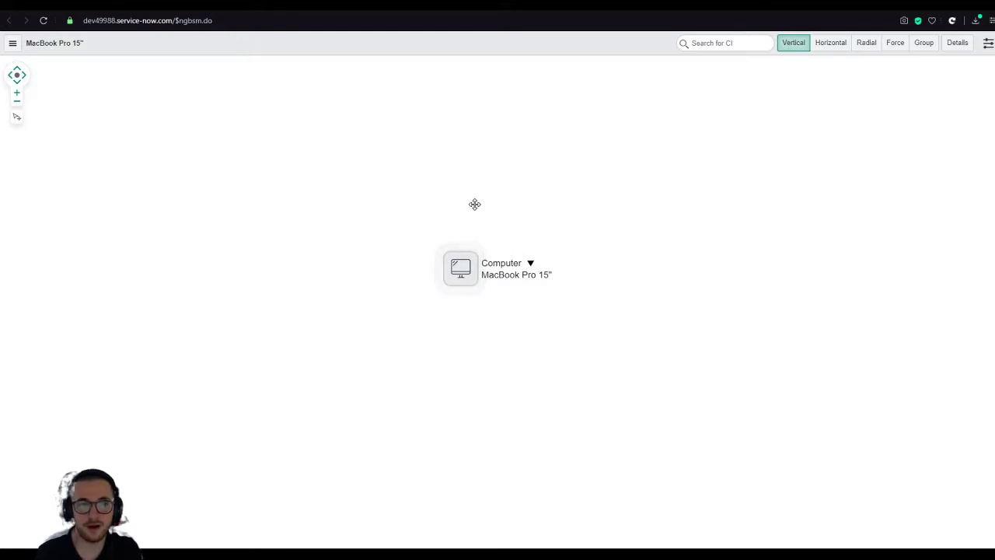
click(530, 263)
click(520, 228)
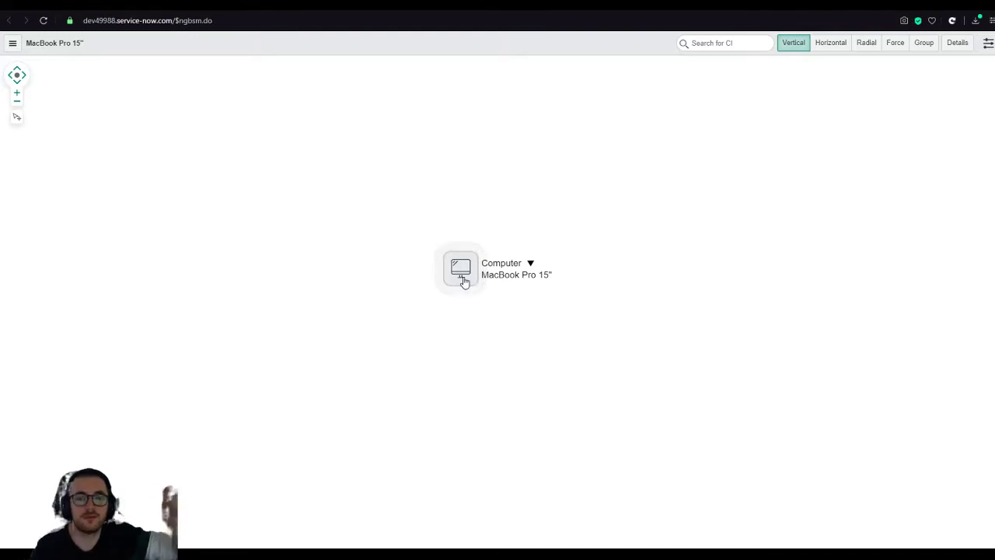
click(530, 264)
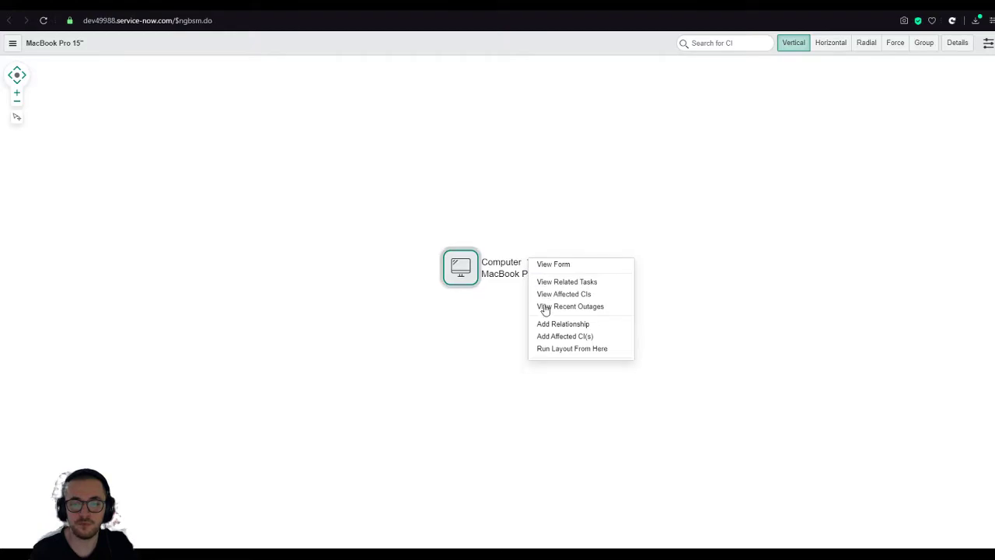
click(548, 349)
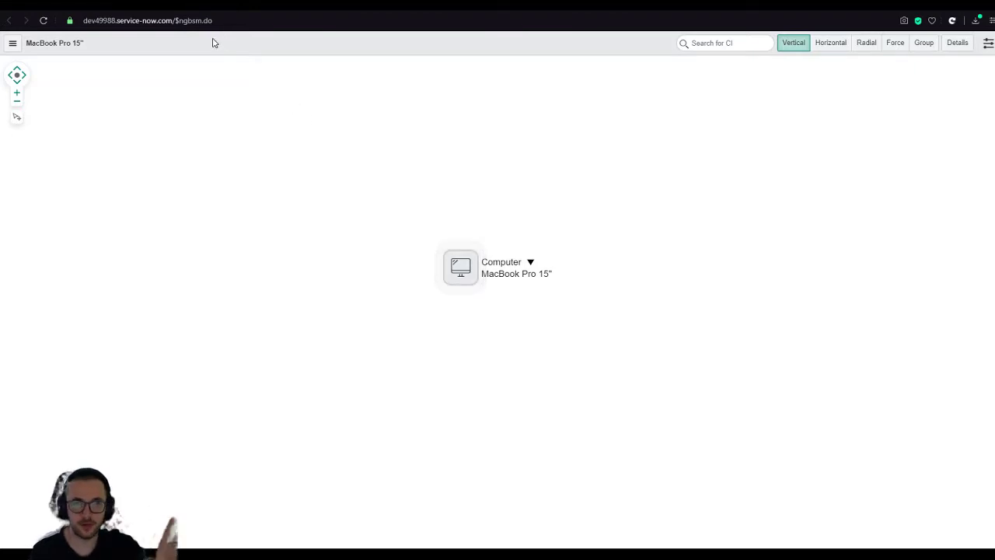
key(ctrl+w)
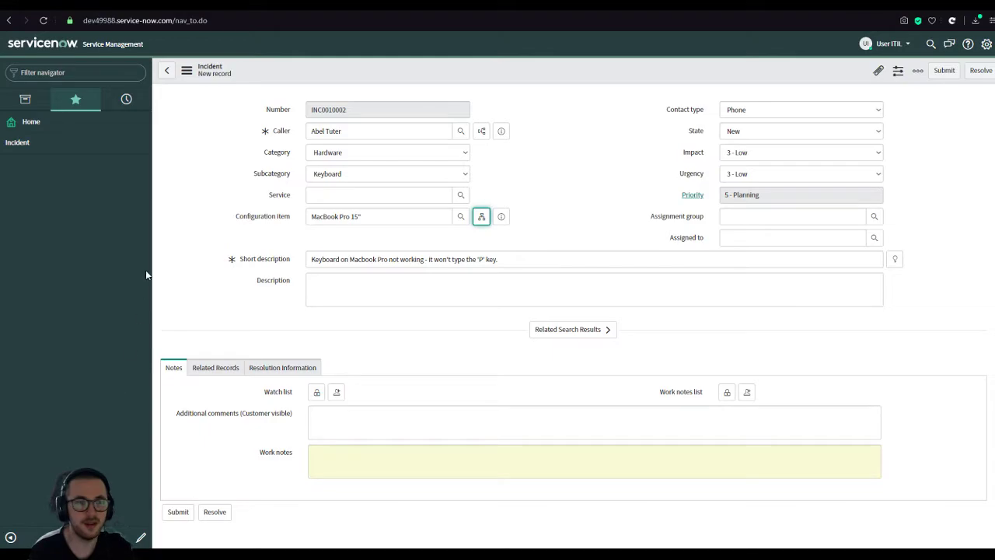
Collapse the navigator and review the incident's Impact options and Priority field without changing them
click(11, 537)
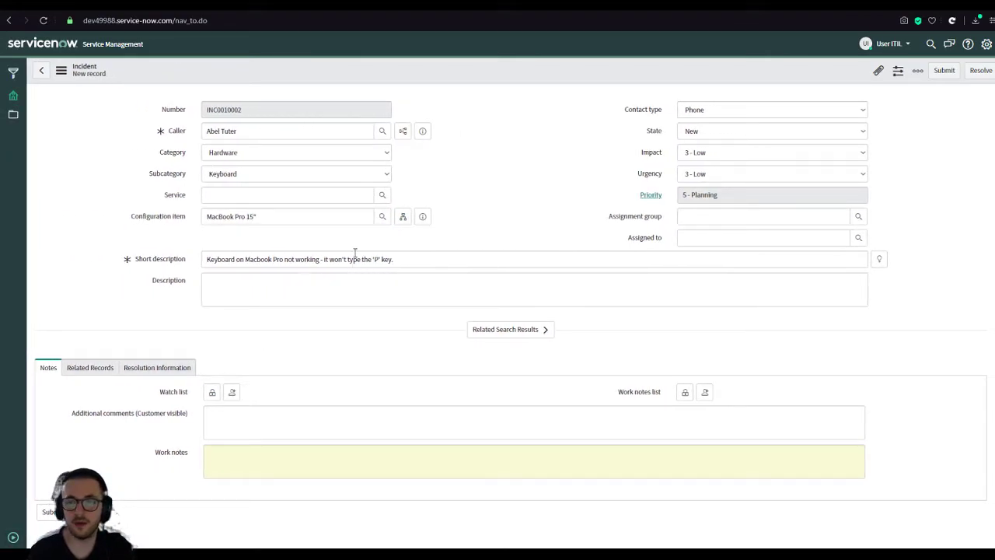
click(700, 156)
click(696, 181)
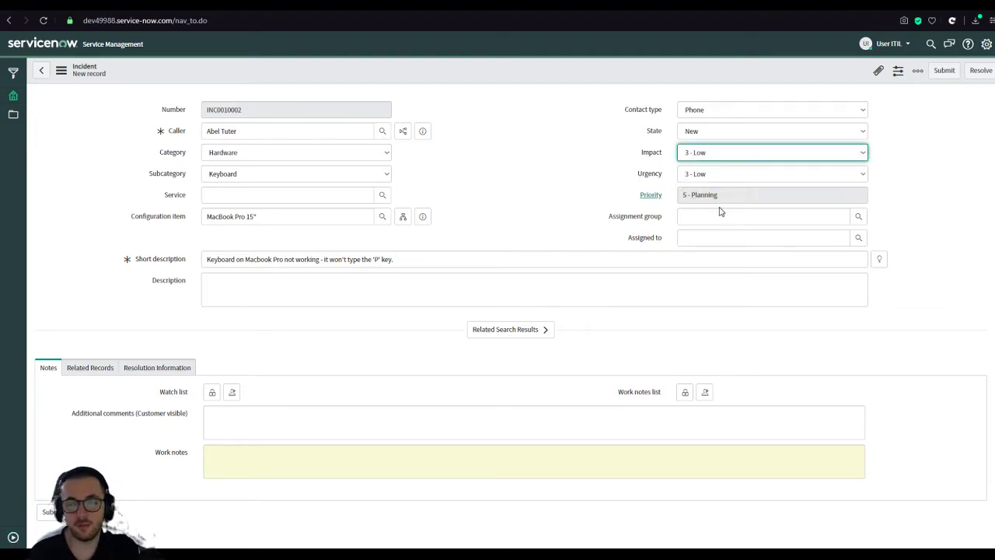
click(690, 195)
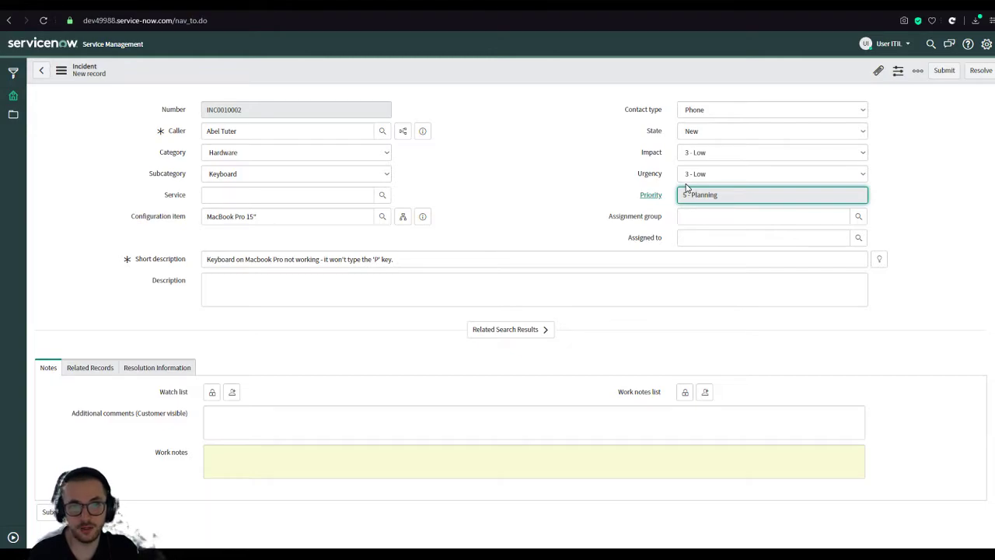
click(716, 153)
click(716, 158)
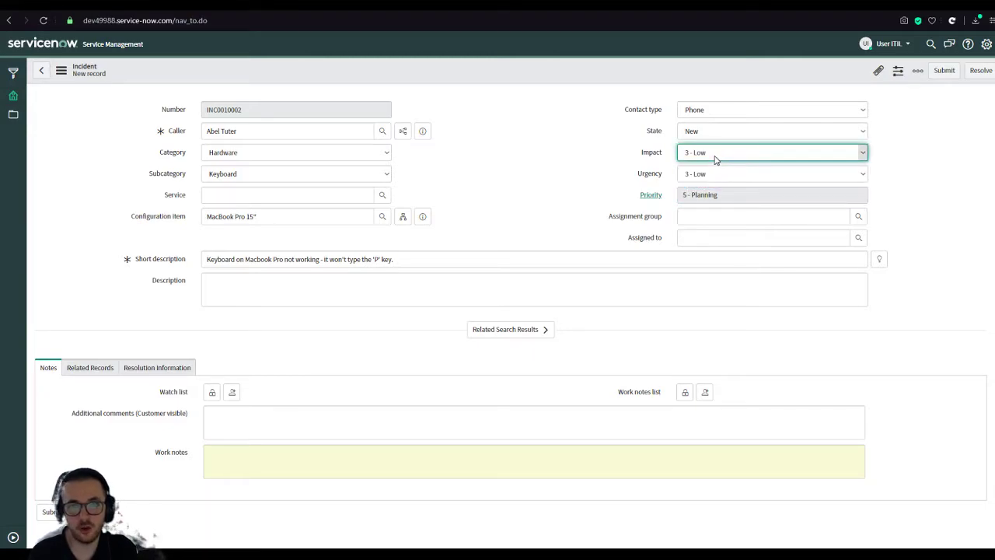
click(680, 194)
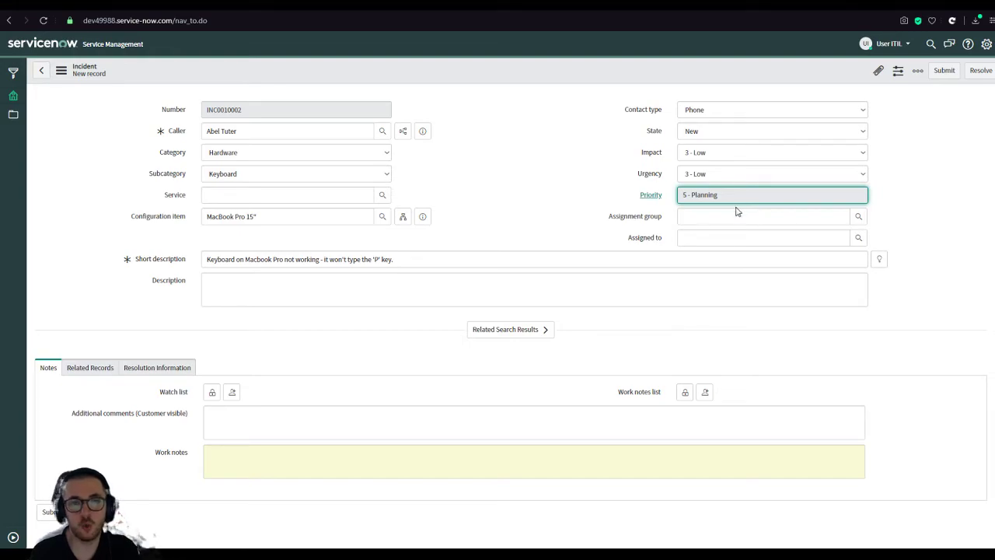
Set the incident's impact to 2 - Medium and its urgency to 1 - High
click(709, 156)
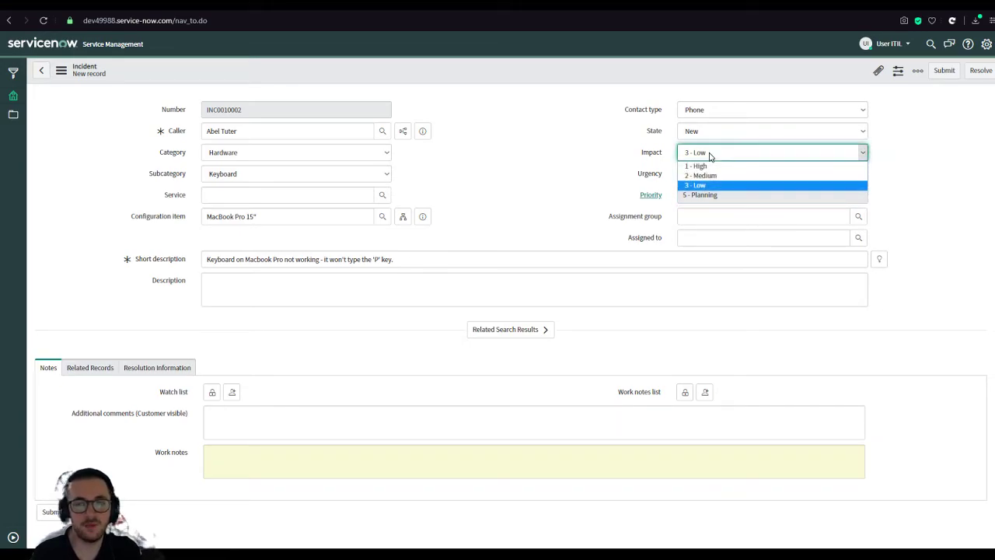
click(715, 176)
click(716, 176)
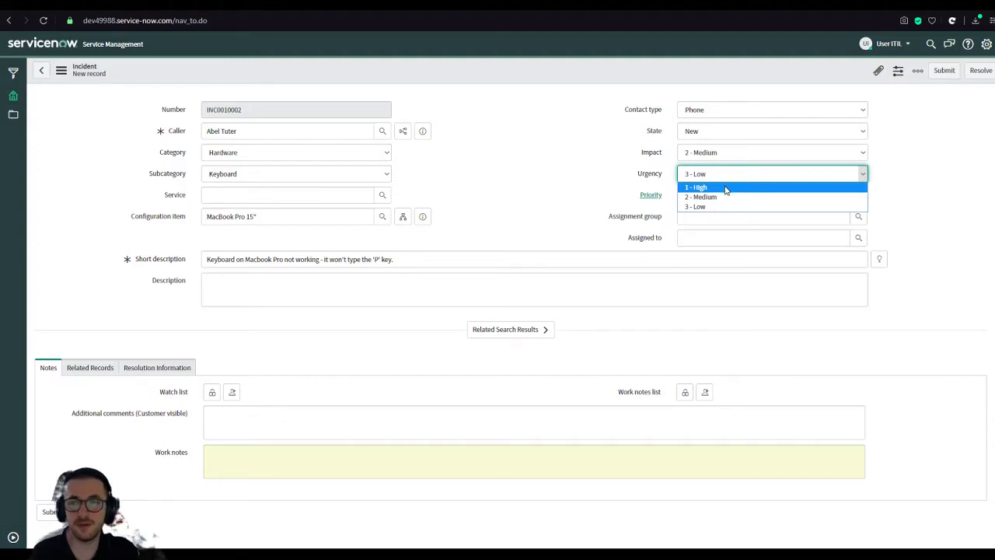
click(725, 188)
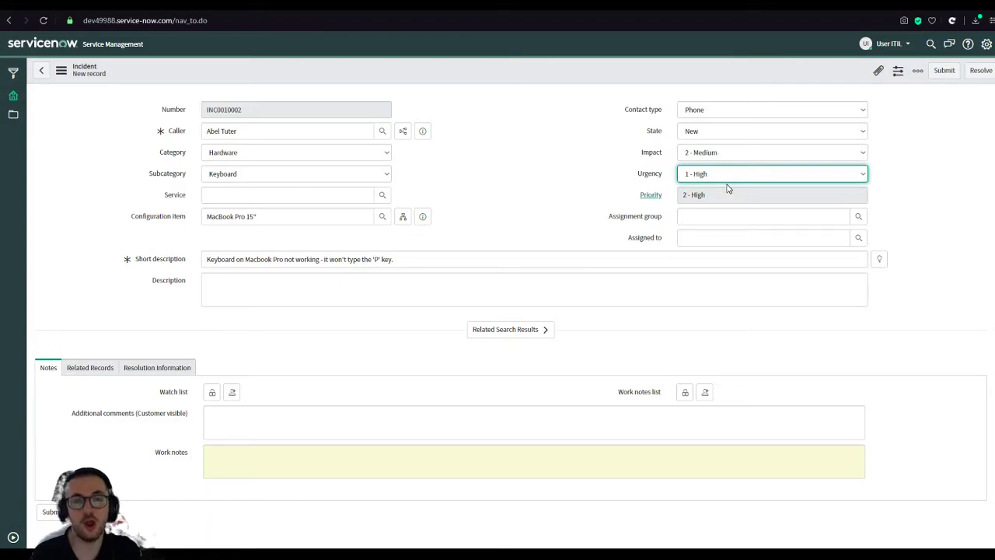
click(677, 193)
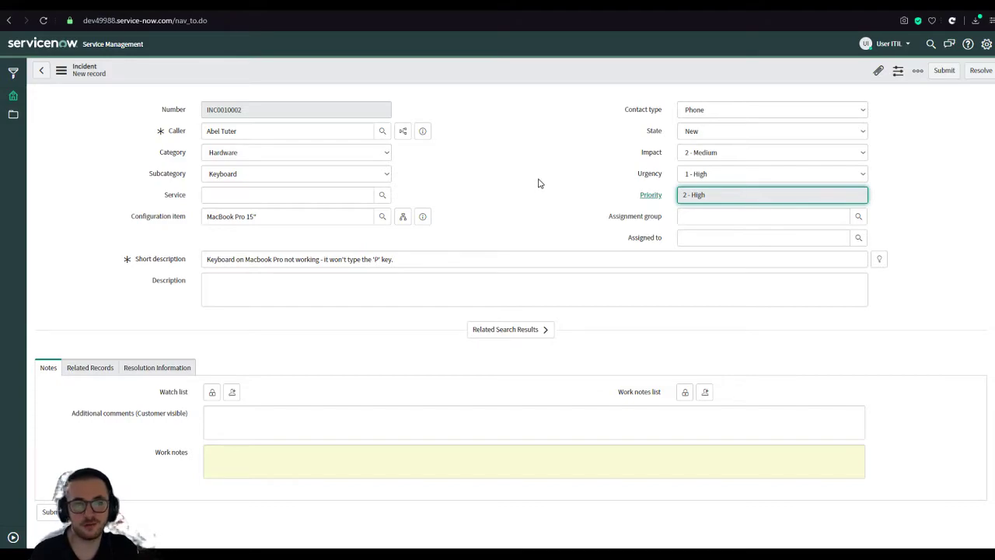
Open the Priority field's documentation topic "Incident priority and data lookup rules" and examine its table of impact, urgency and priority
click(649, 198)
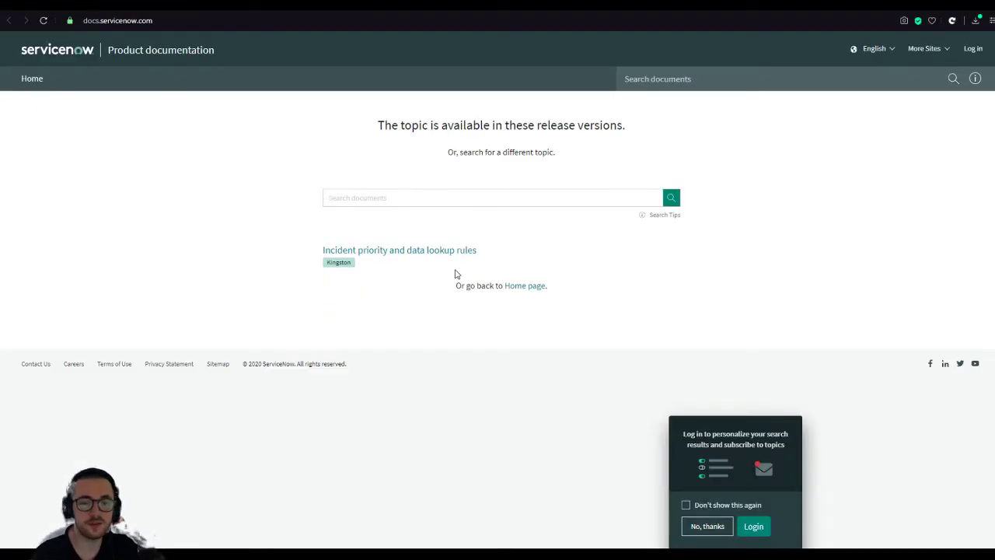
click(433, 259)
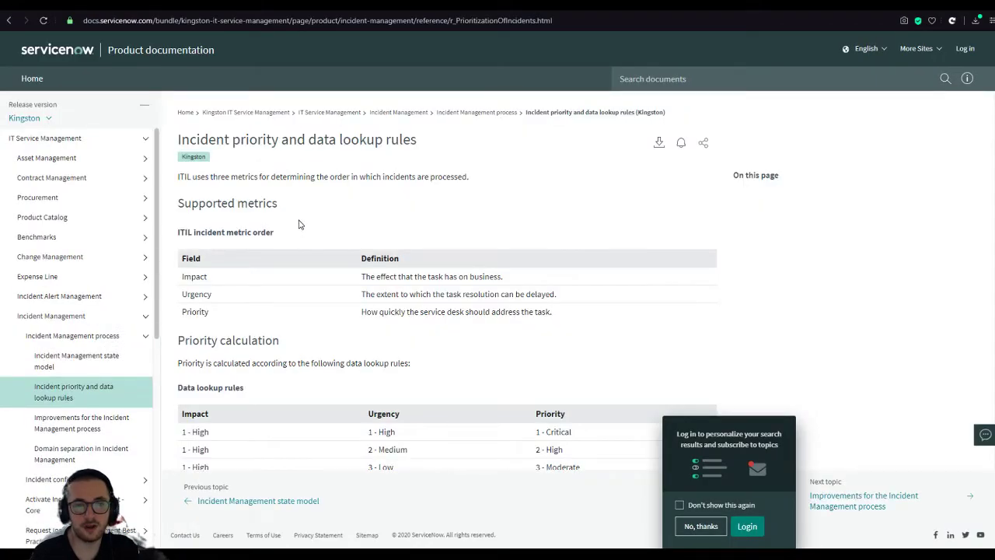
scroll(311, 221, down, 1)
scroll(310, 220, down, 3)
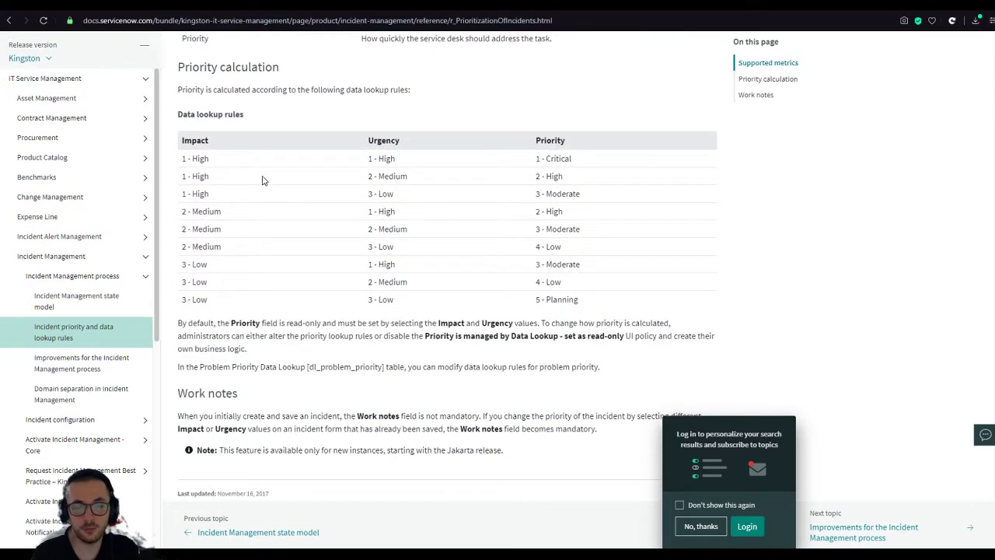
drag(251, 160, 182, 160)
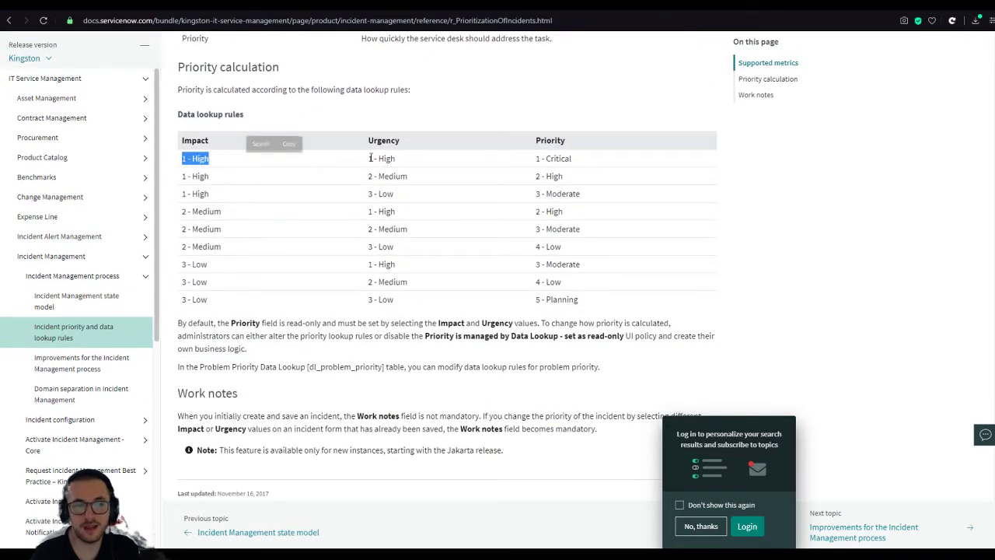
double_click(379, 160)
click(403, 166)
drag(536, 157, 571, 156)
click(566, 194)
Review the supported metrics and the rest of the documentation topic, declining the login prompt
scroll(575, 213, up, 2)
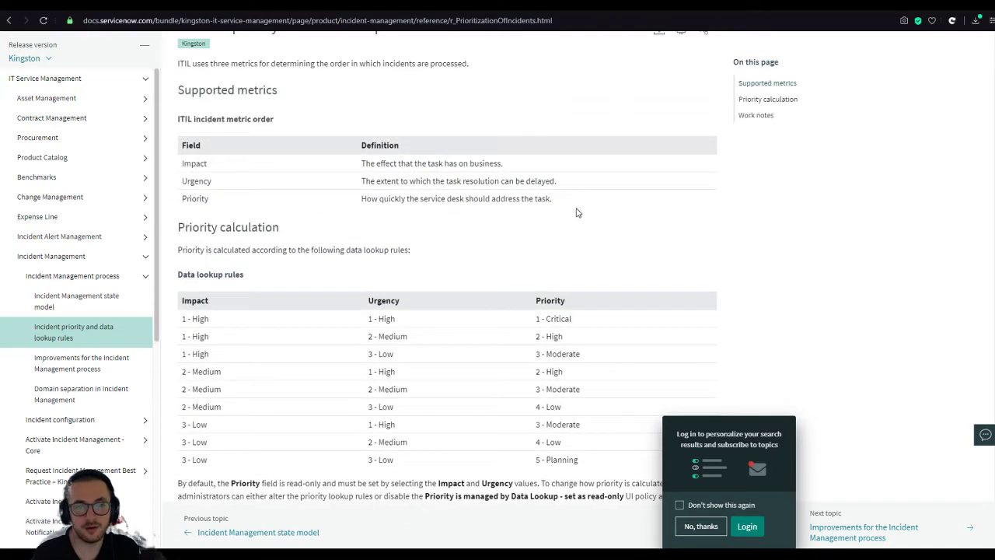
scroll(436, 435, up, 3)
drag(211, 170, 591, 354)
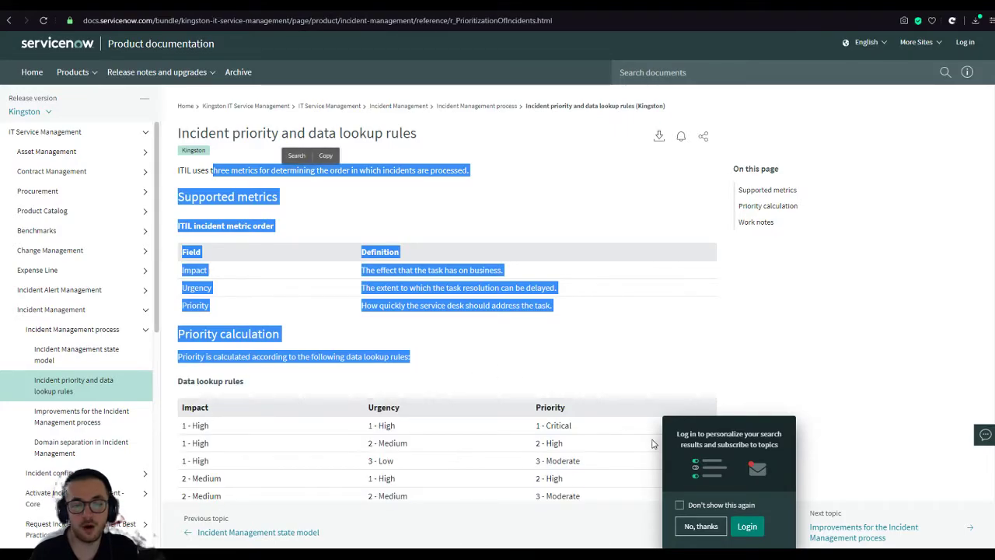
click(700, 526)
scroll(726, 518, down, 5)
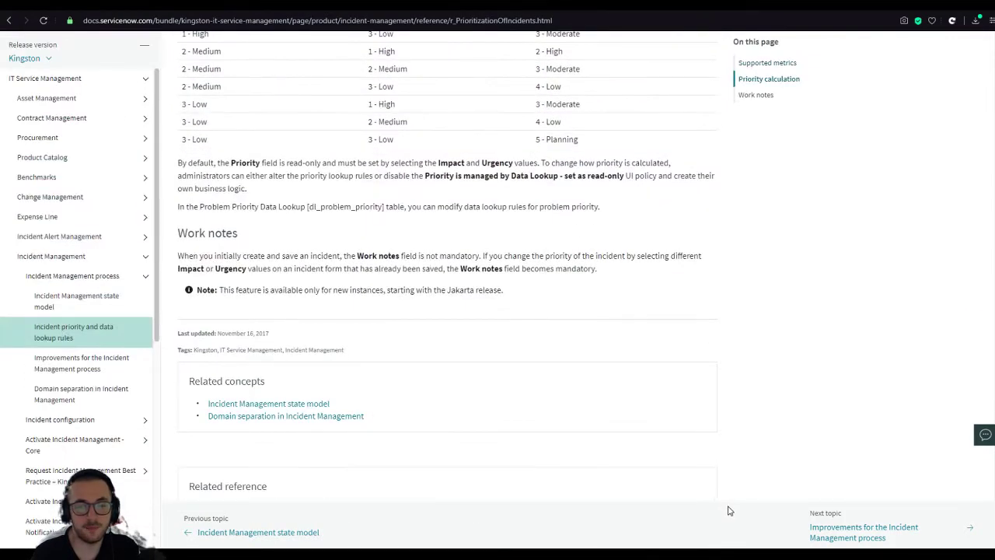
scroll(726, 508, up, 4)
scroll(726, 510, up, 4)
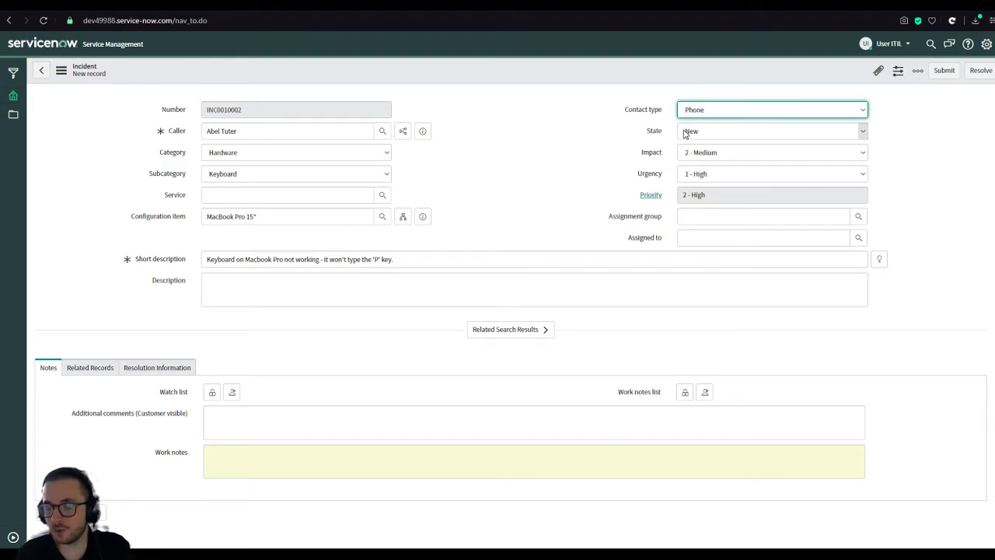
Assign the incident to User ITIL, leaving the assignment group empty
click(692, 216)
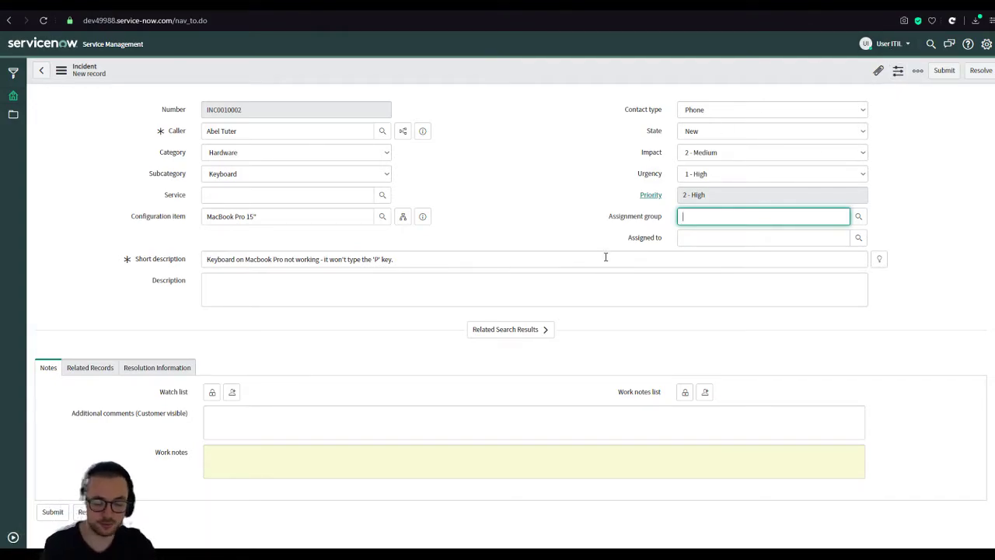
key(Tab)
text(User)
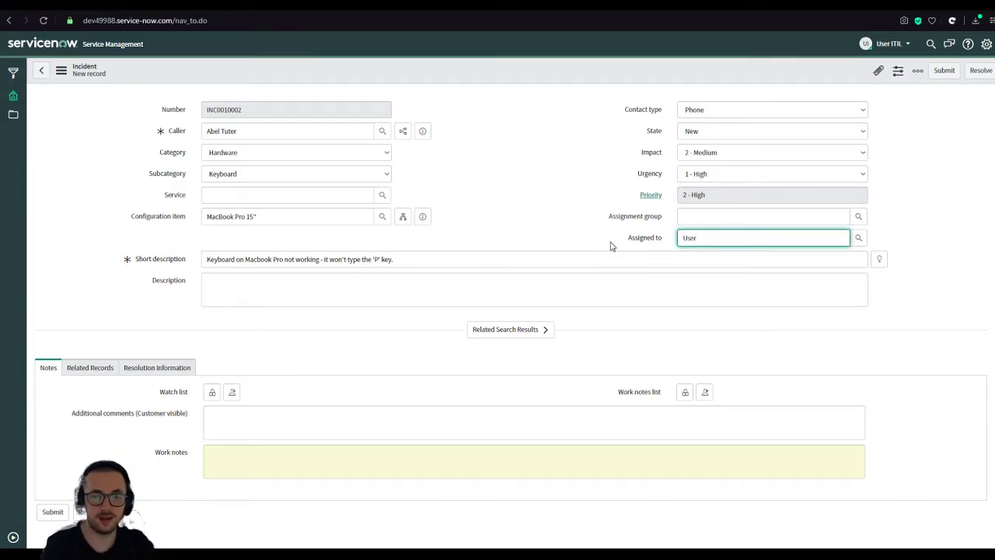
click(754, 261)
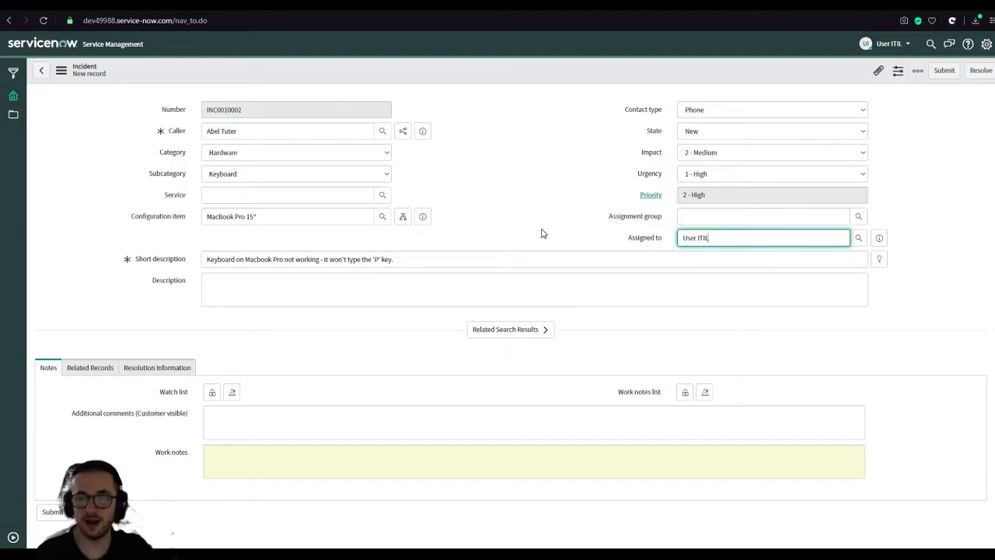
click(622, 304)
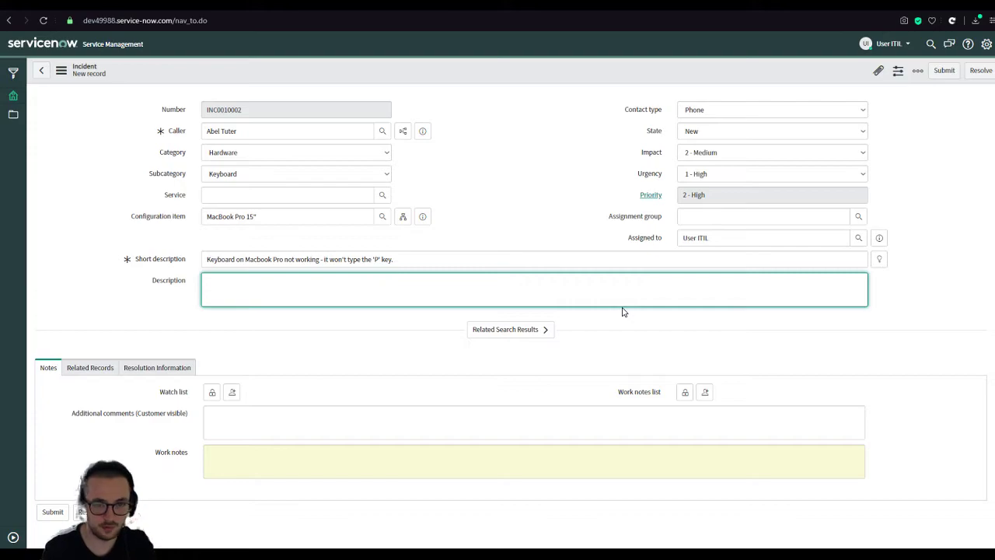
text(y keyboard)
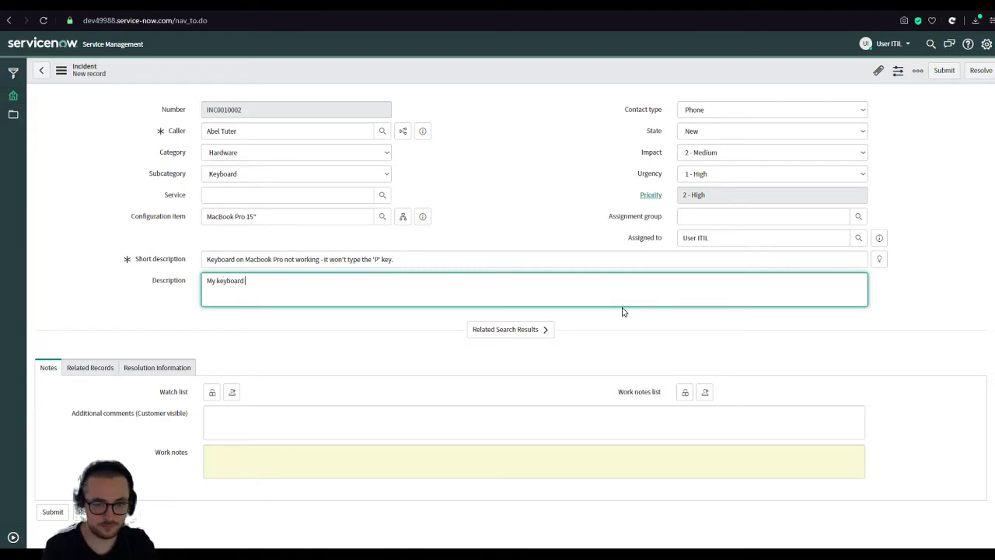
text( has stopped working, )
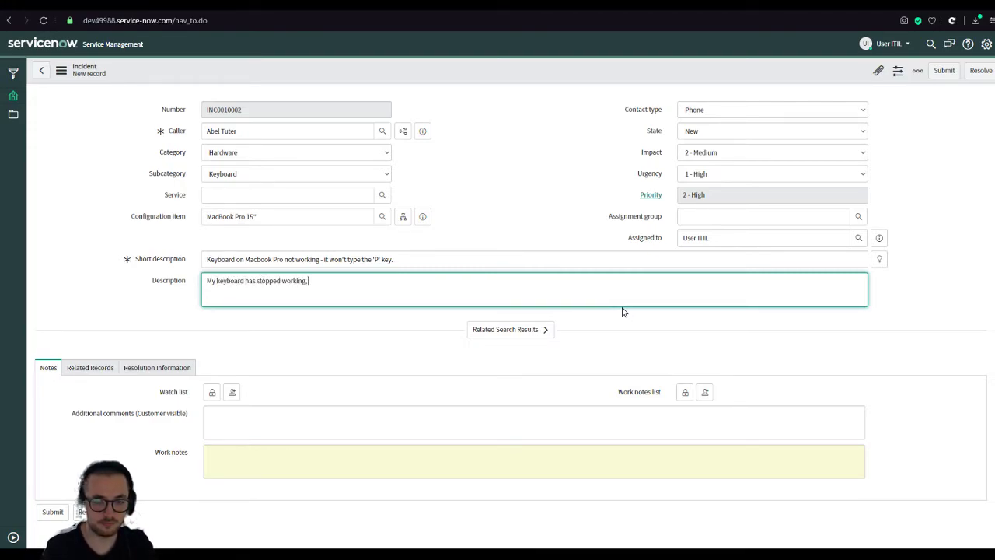
text(this is not)
key(ctrl+a)
key(BackSpace)
Enter the description "The keyboard has stopped working - This has been broken since Friday last week. Contact me on [phone number]. I've tried nothing else."
text(The)
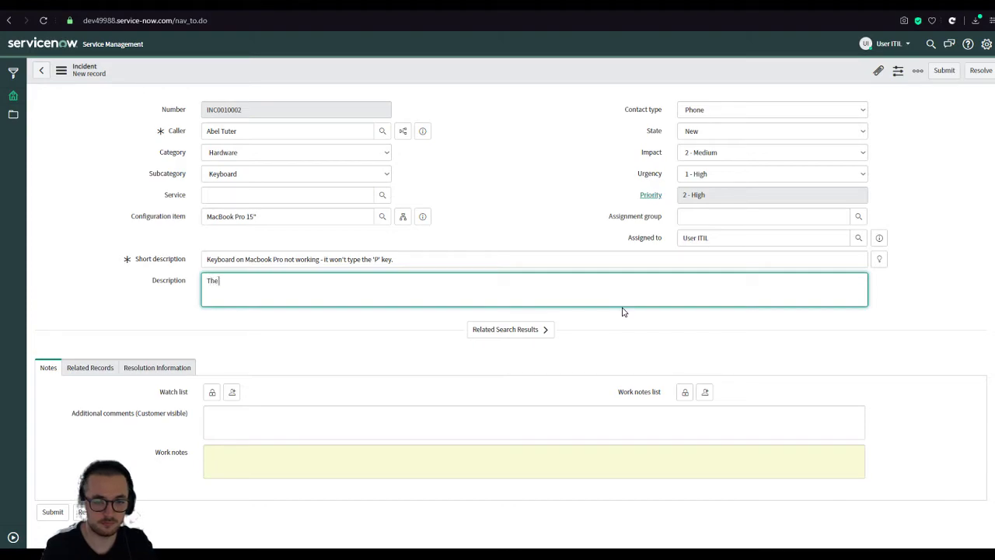
text( keyboard a)
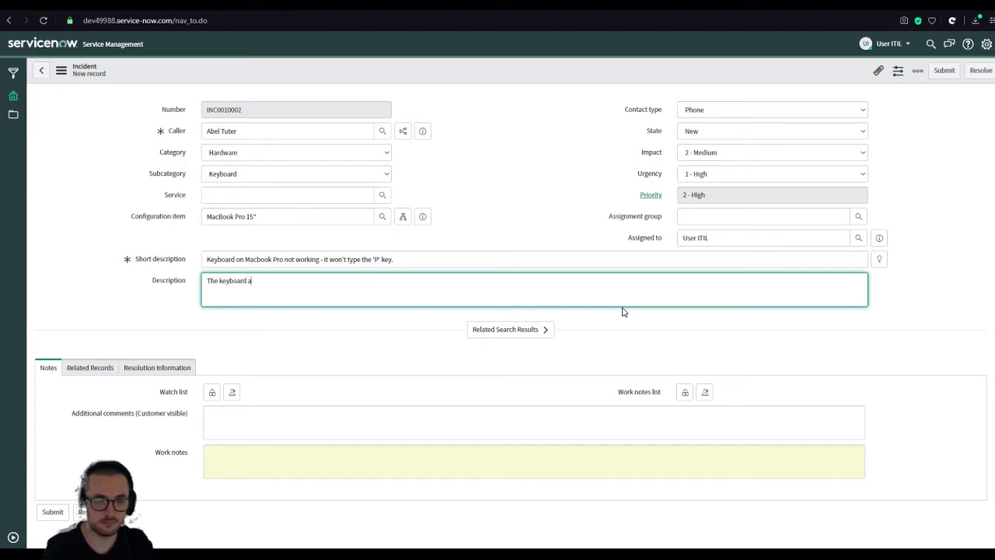
key(BackSpace)
text(has stoppe)
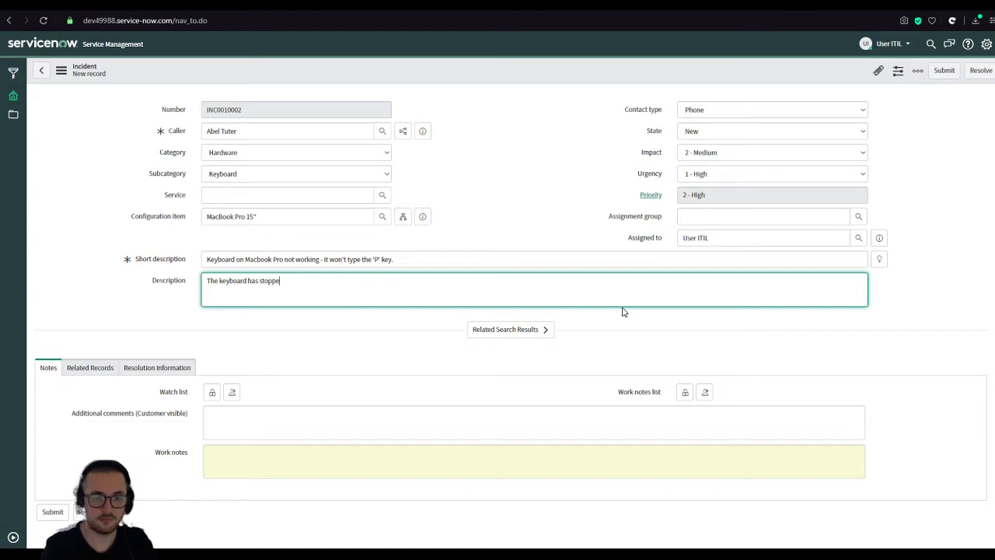
text(d working - This has)
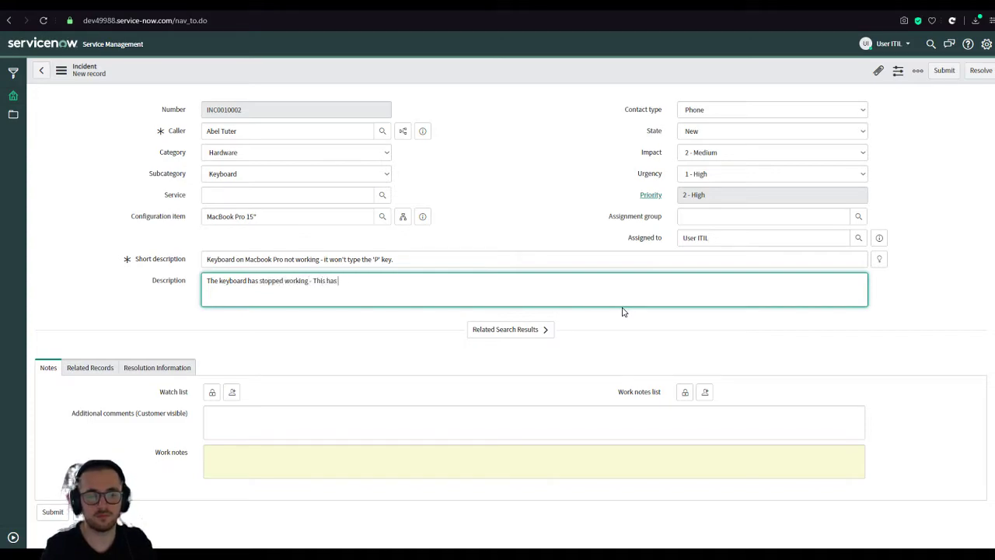
text( been broken since)
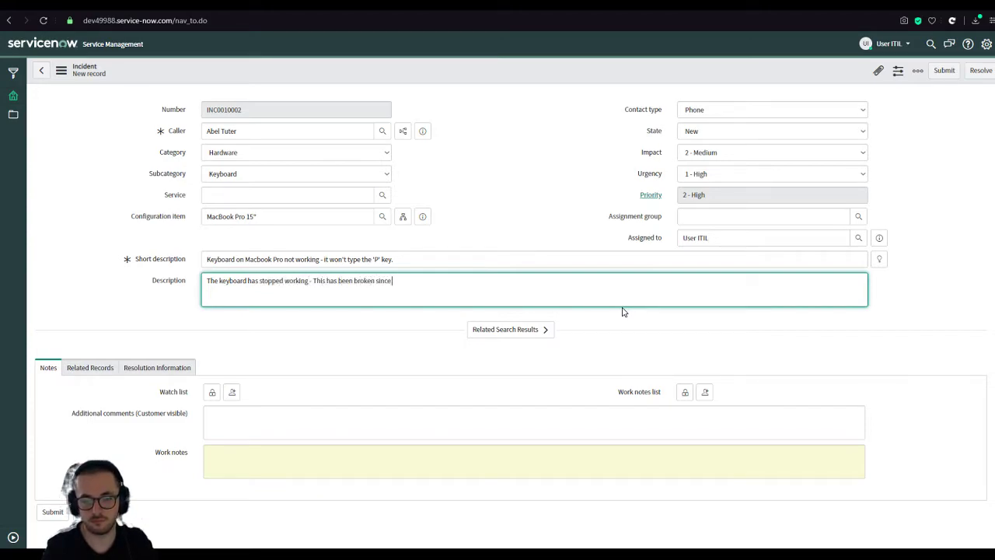
text( Friday last week. Co)
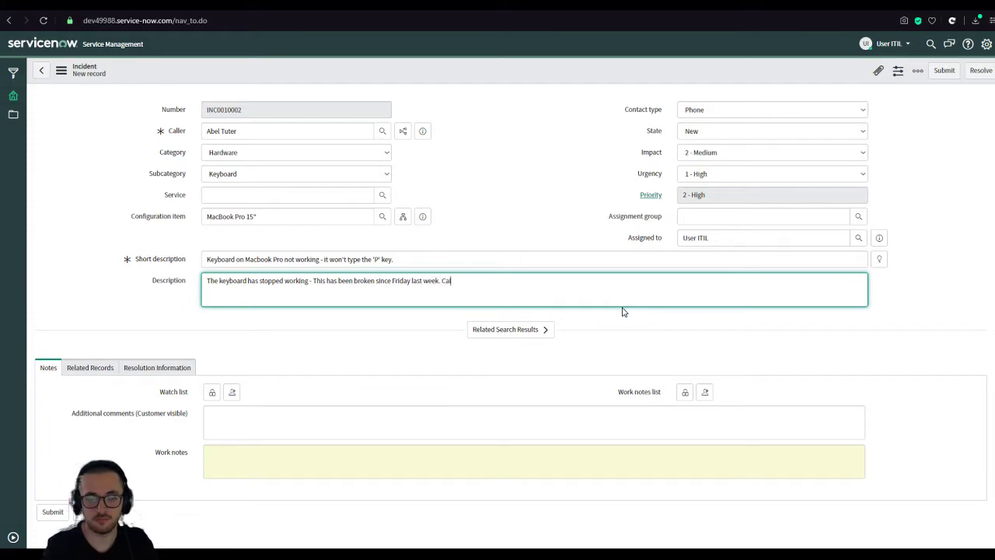
text(ntact me on 122)
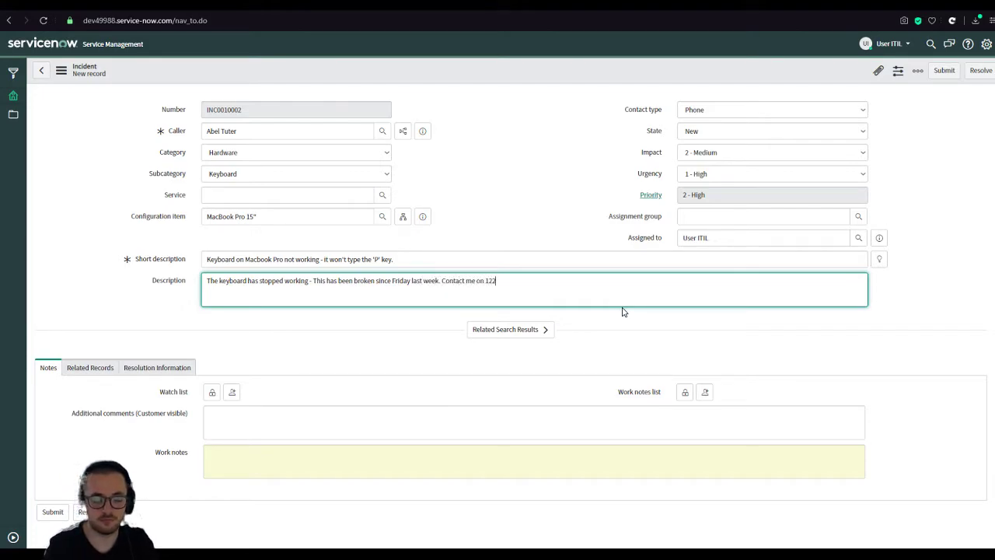
text(-122-122-122. I've tried nothing else.)
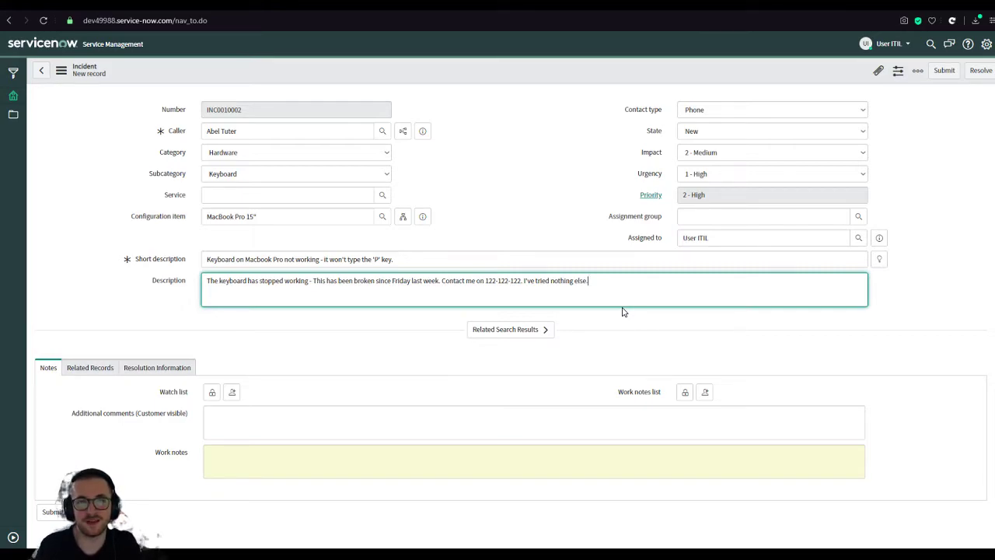
scroll(402, 350, down, 2)
scroll(402, 347, up, 2)
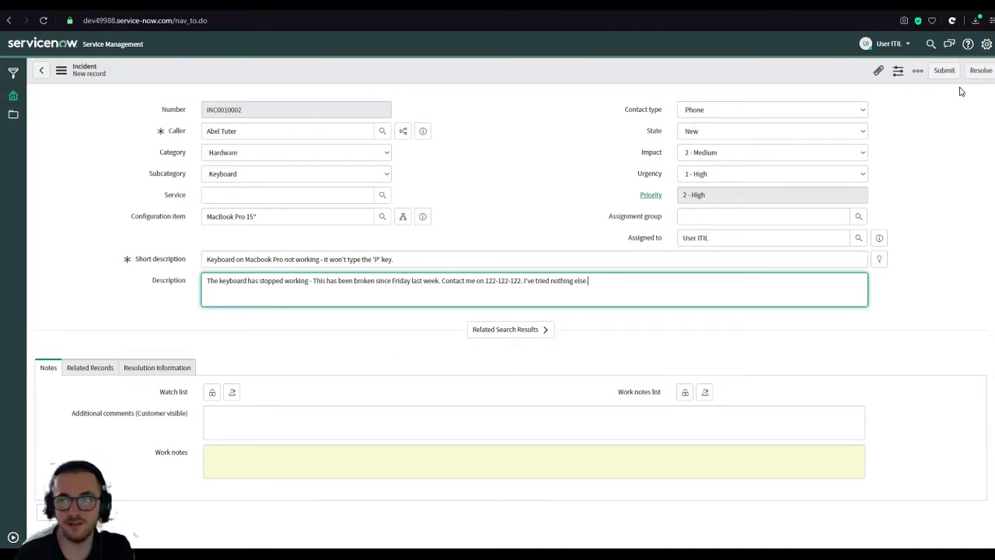
Save the new incident record while remaining on its form
right_click(439, 71)
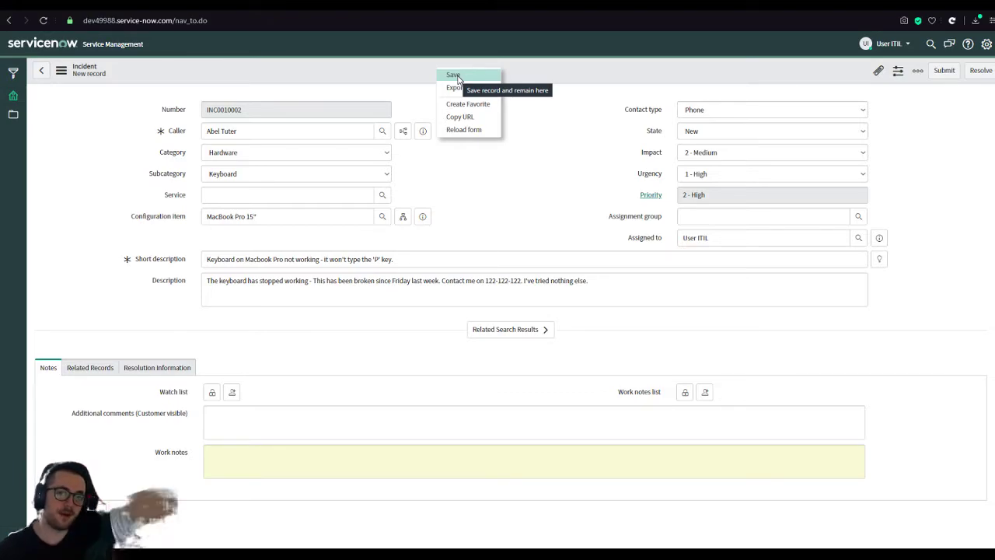
click(586, 70)
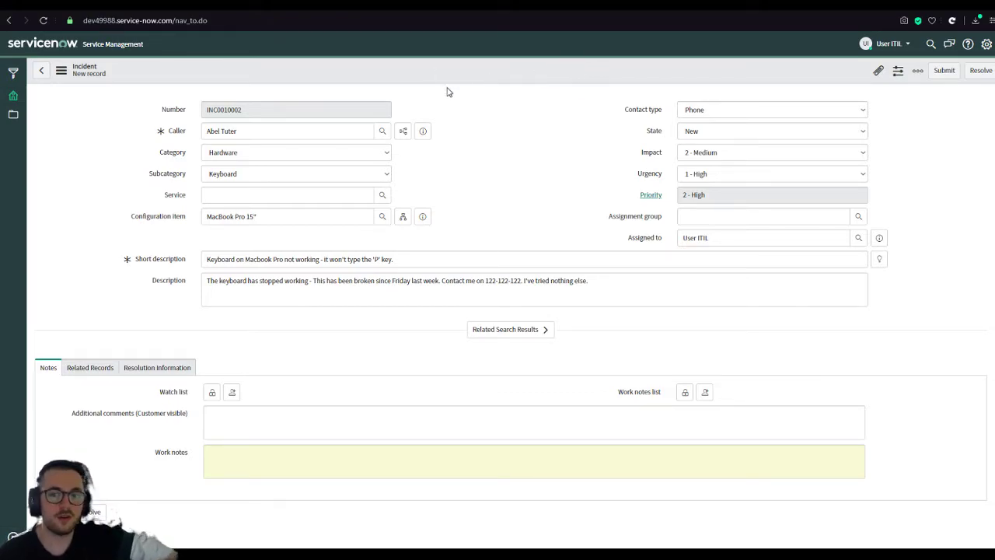
right_click(499, 69)
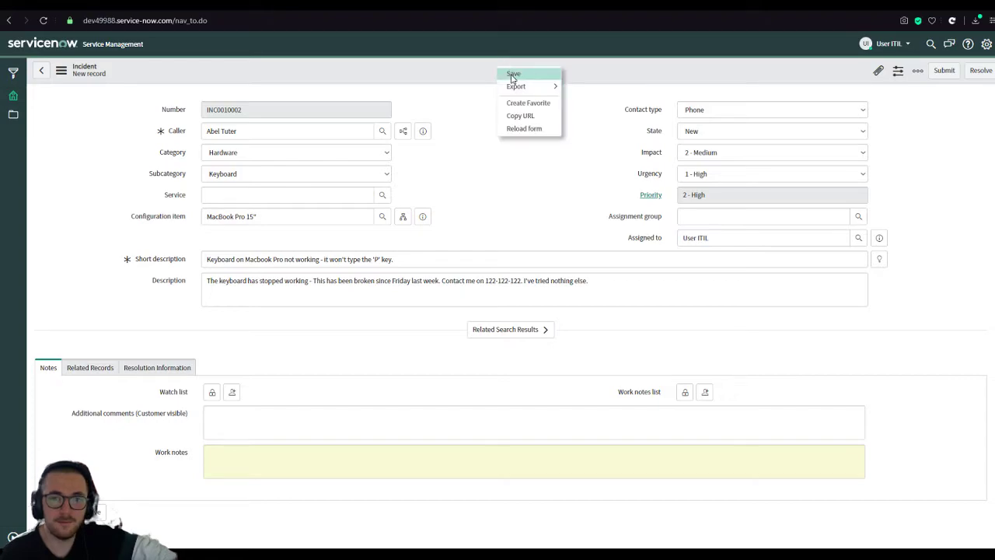
click(512, 77)
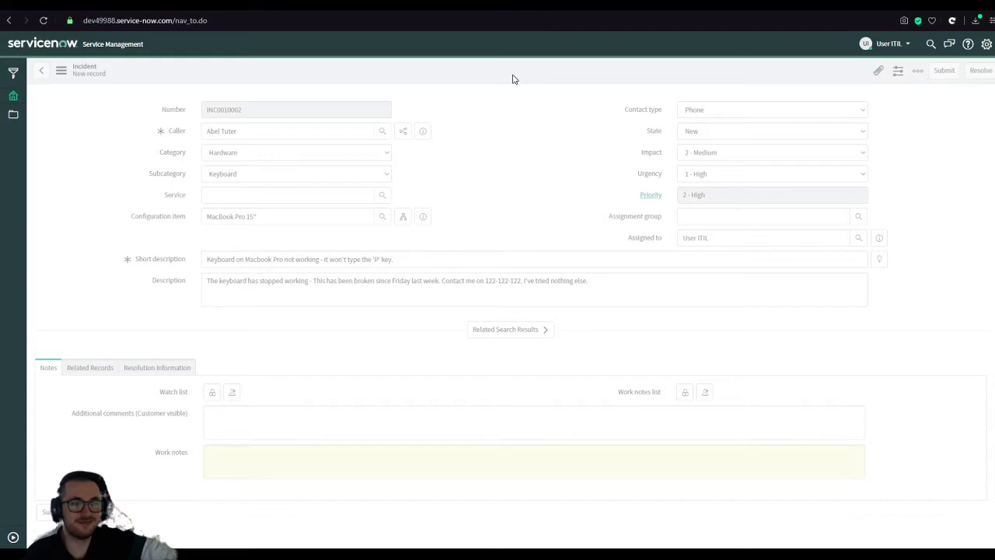
scroll(438, 164, down, 2)
scroll(451, 223, up, 2)
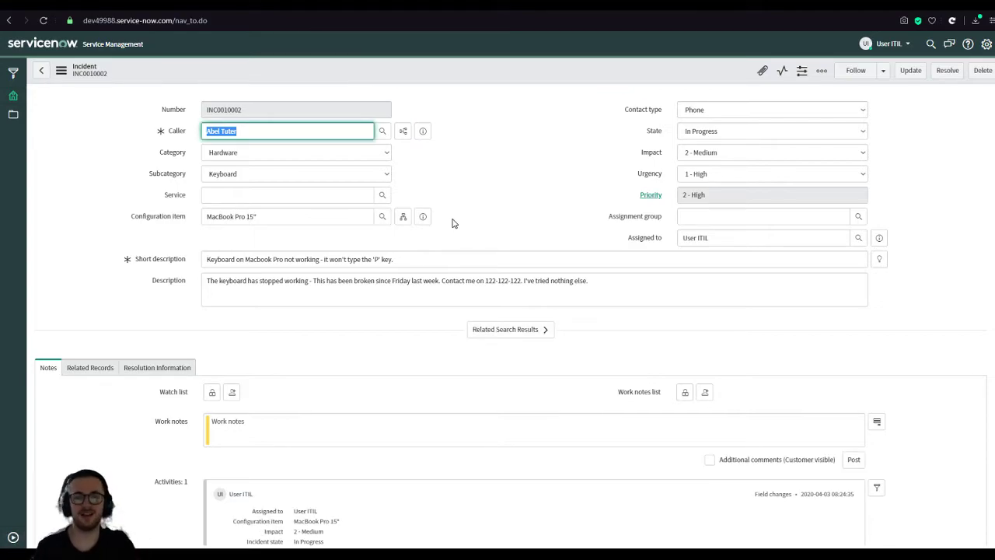
Examine the field changes logged in the incident's activities, including configuration item, impact, opened by and priority
scroll(467, 222, down, 3)
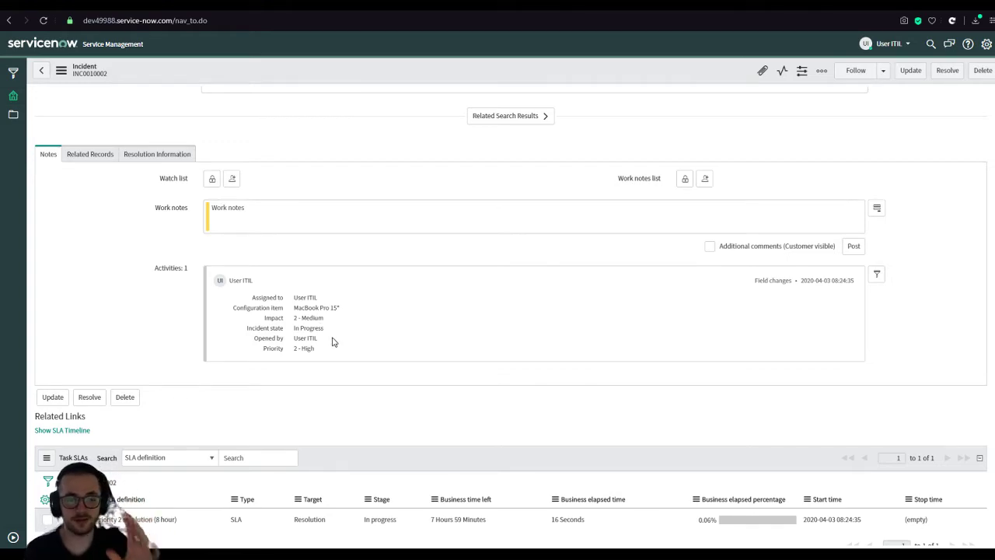
mouse_move(328, 356)
mouse_down()
mouse_move(317, 340)
mouse_move(324, 351)
mouse_up()
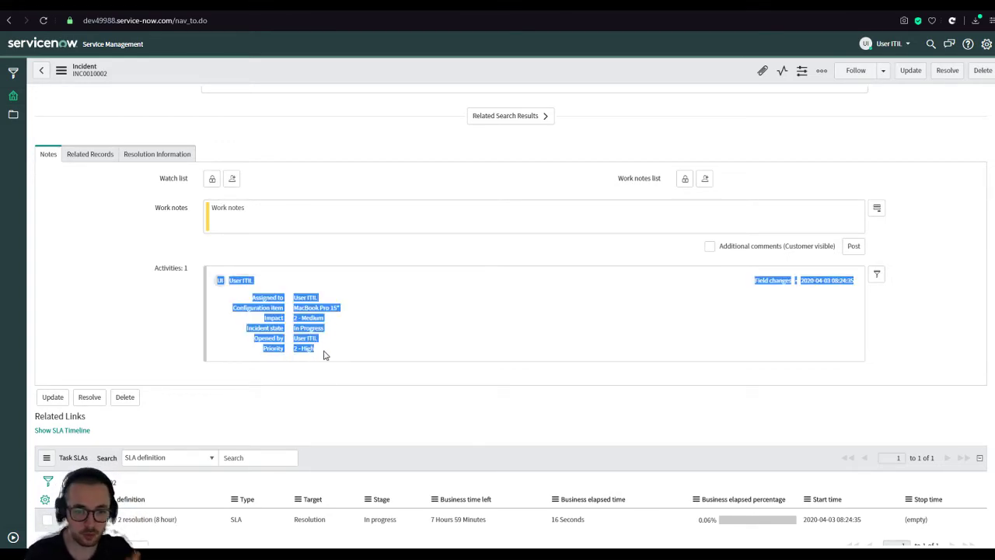
click(341, 307)
drag(340, 304, 325, 342)
click(383, 317)
click(318, 342)
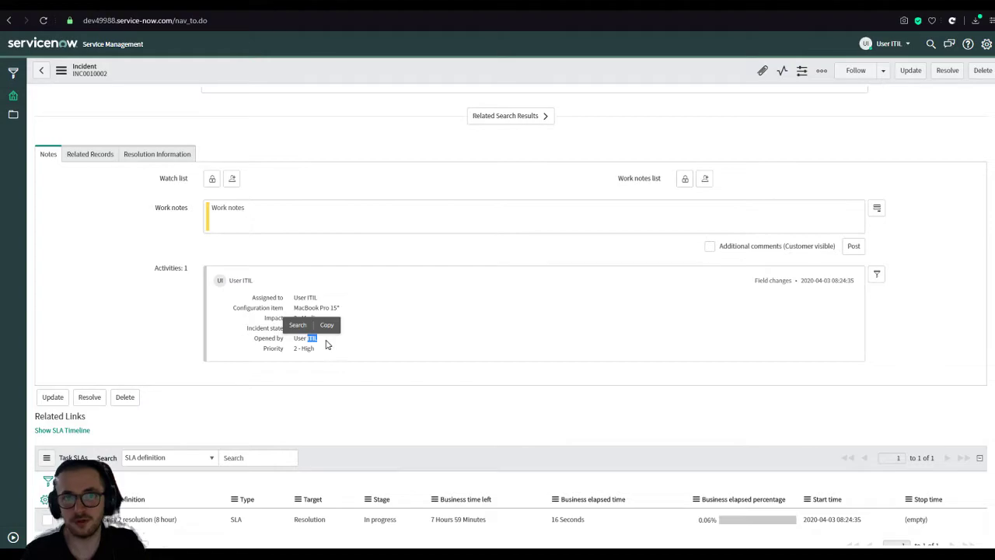
drag(297, 349, 324, 356)
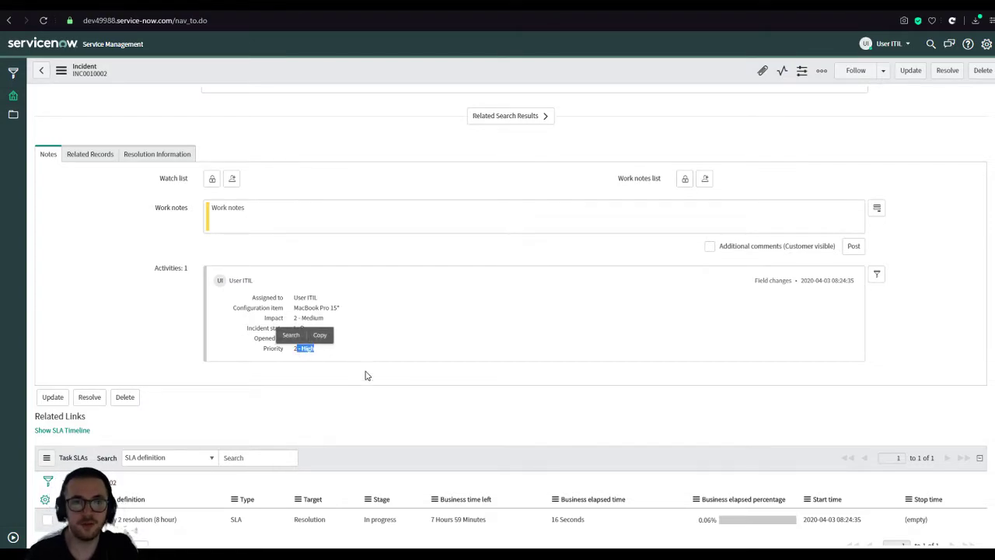
Review the incident's related records fields Problem, Change Request and Caused by Change, and return to its notes
click(90, 158)
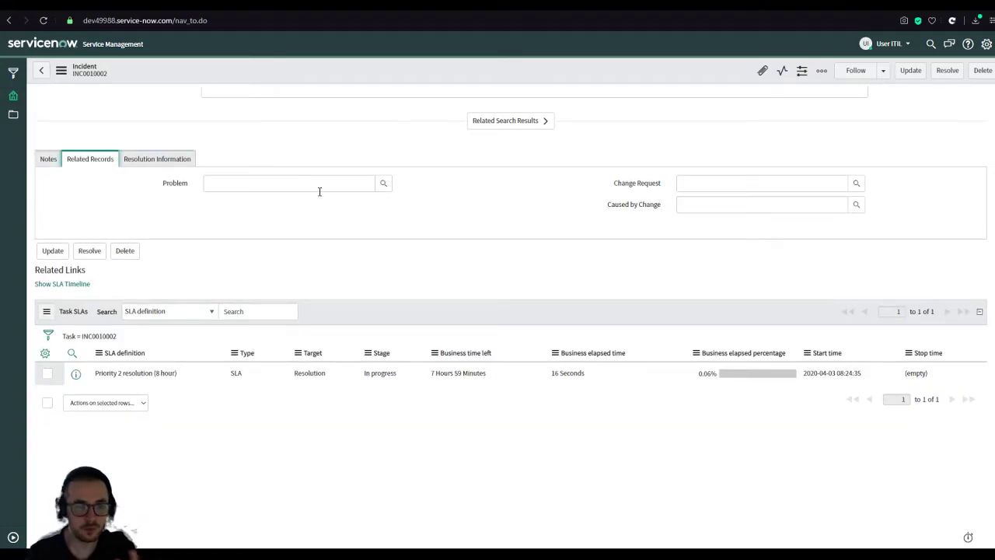
click(229, 179)
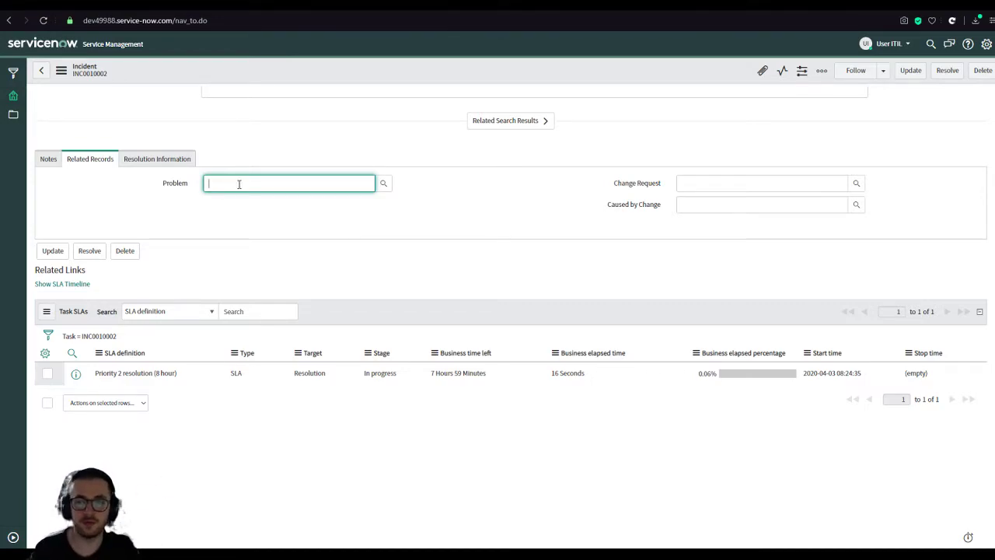
click(754, 179)
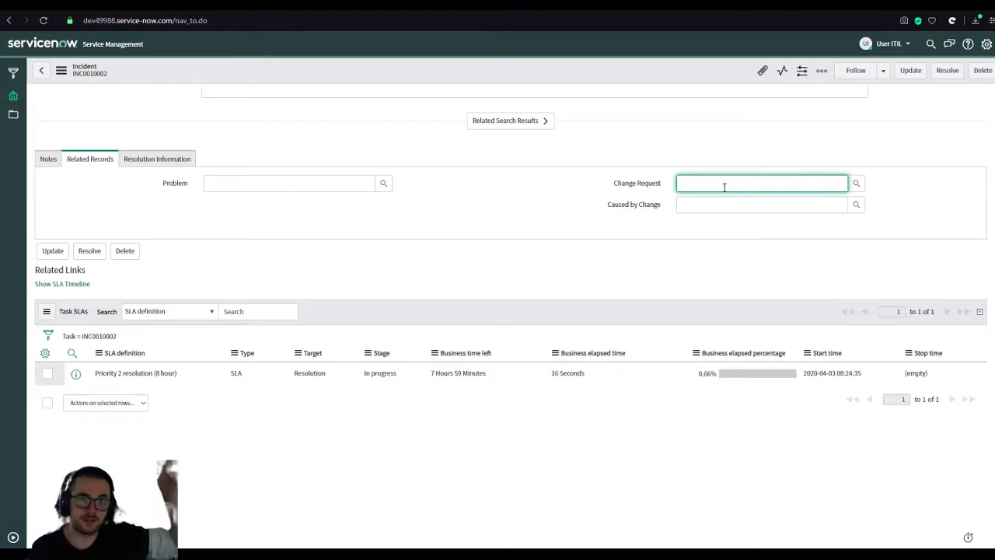
click(681, 138)
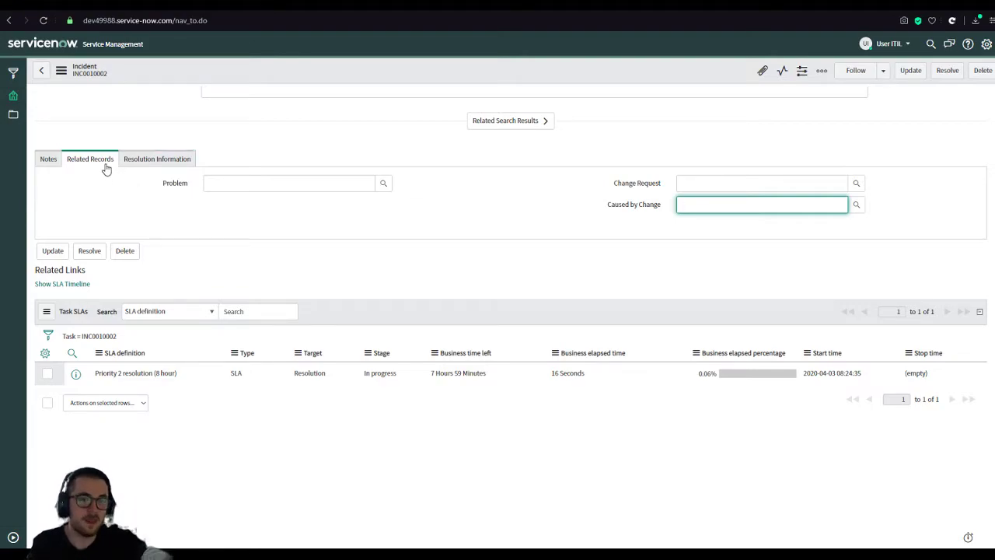
scroll(180, 178, up, 3)
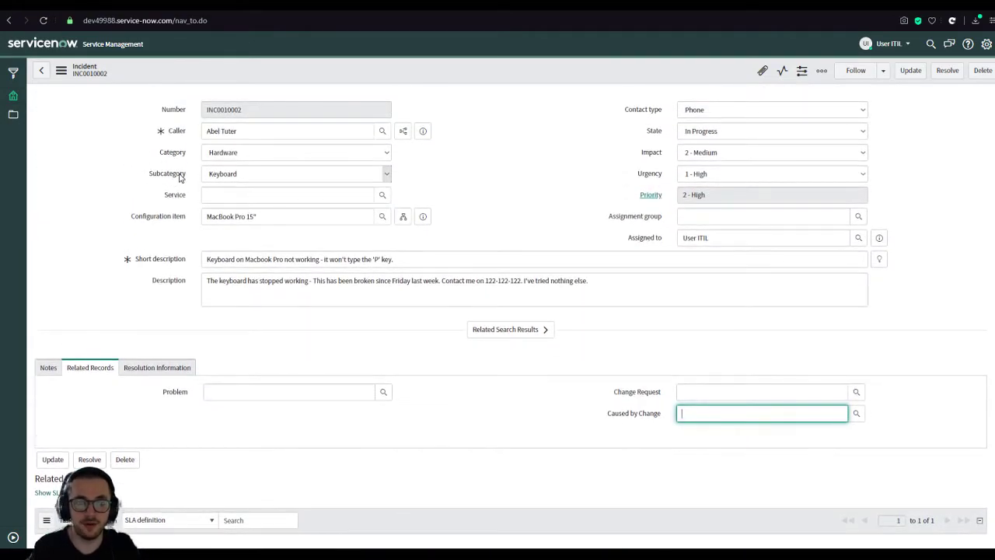
click(52, 370)
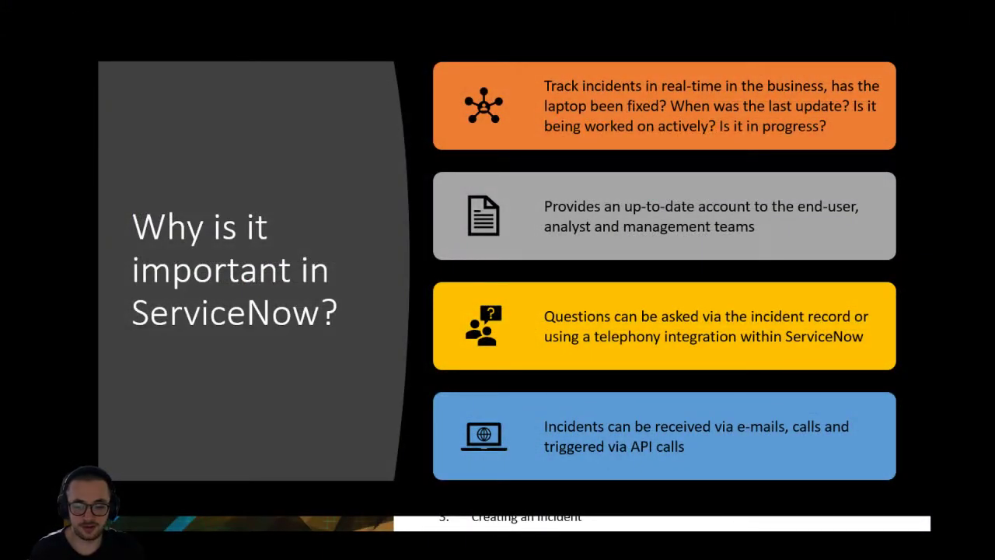
Go back to the slide "What is an incident?" in the PowerPoint slide show and return to the ServiceNow incident
key(Left)
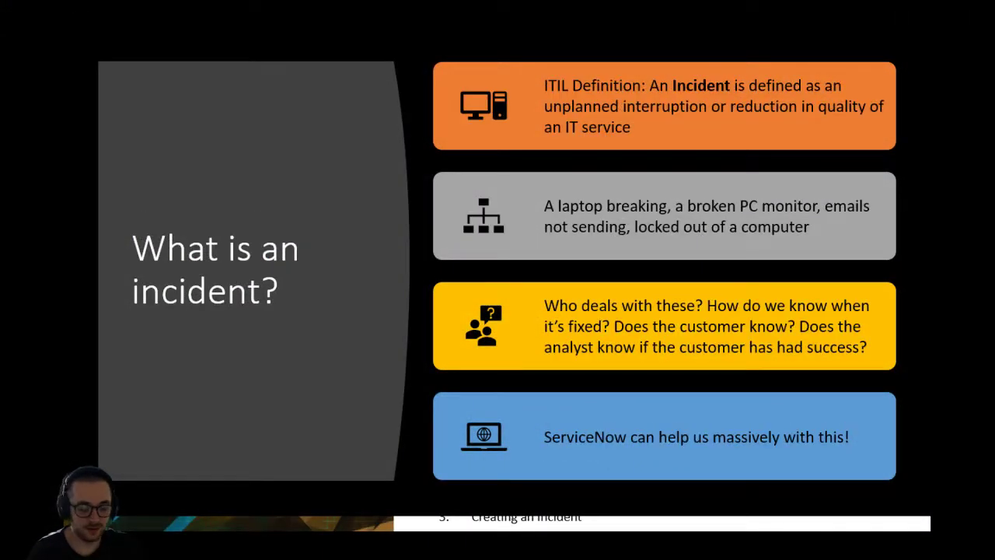
key(Left)
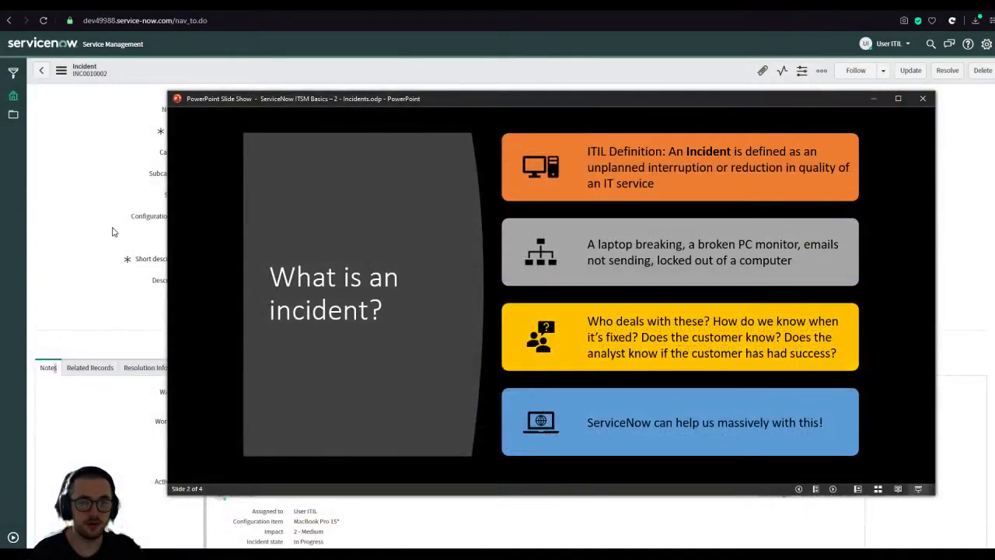
click(109, 231)
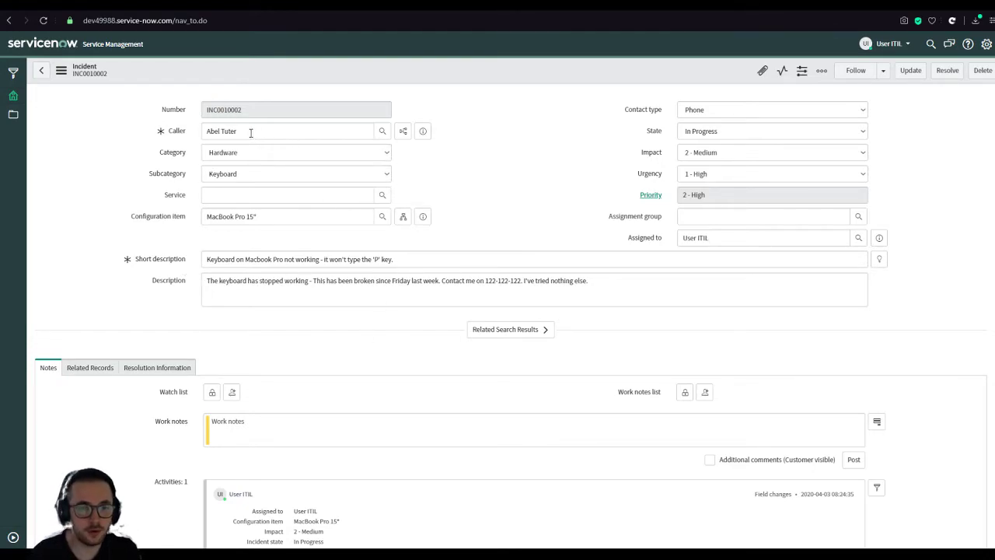
Open the full record of the incident's MacBook Pro 15" configuration item and view the related incidents on its dashboard
click(423, 217)
click(568, 244)
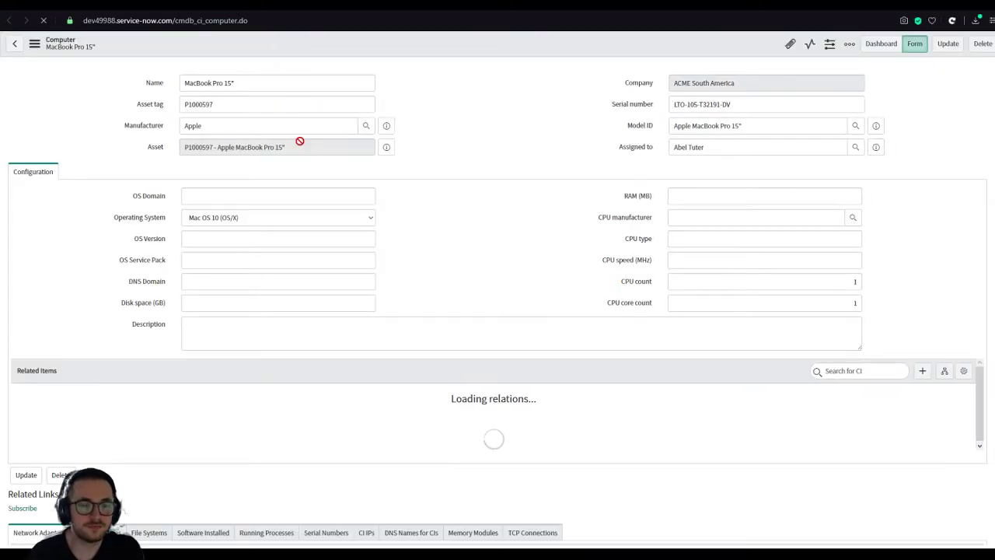
scroll(303, 142, down, 3)
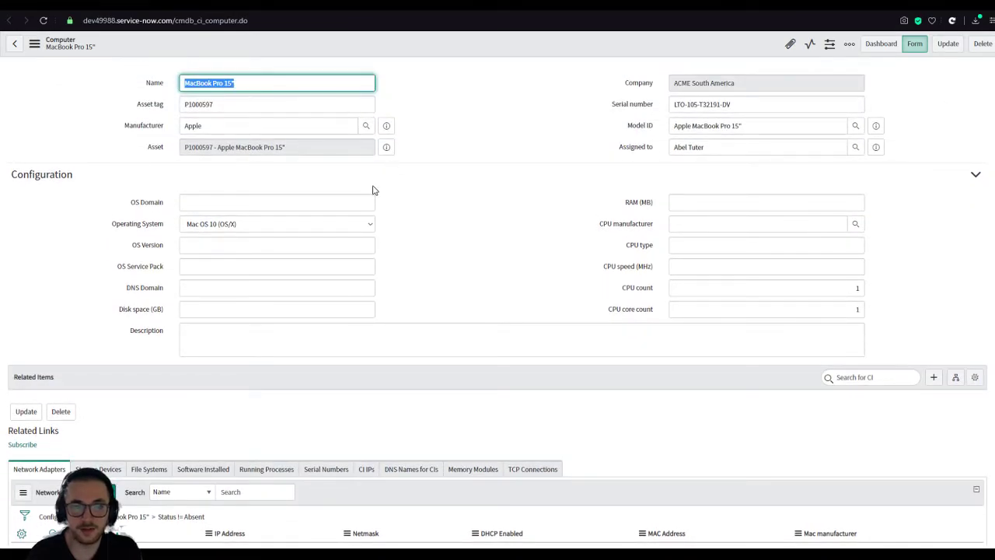
scroll(370, 187, down, 1)
scroll(365, 187, up, 1)
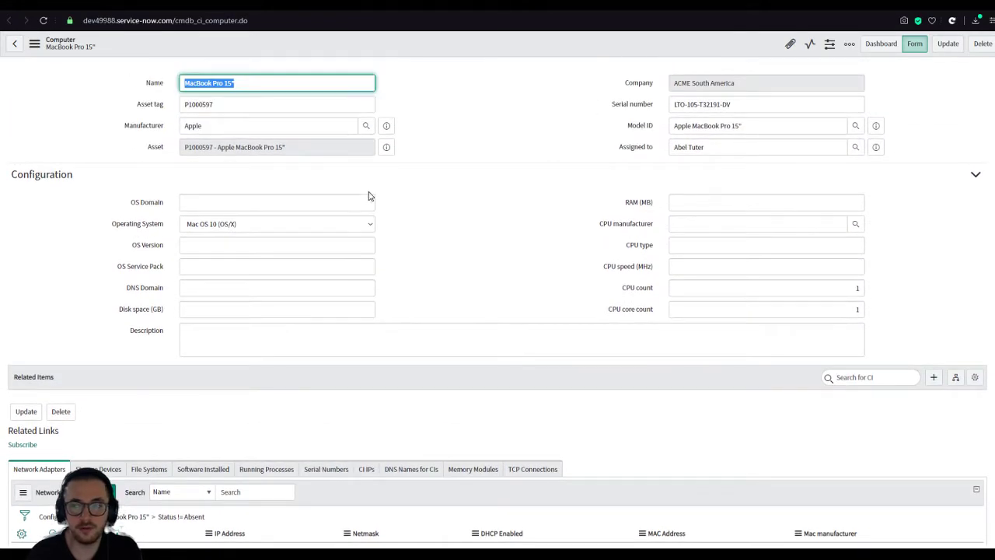
click(880, 44)
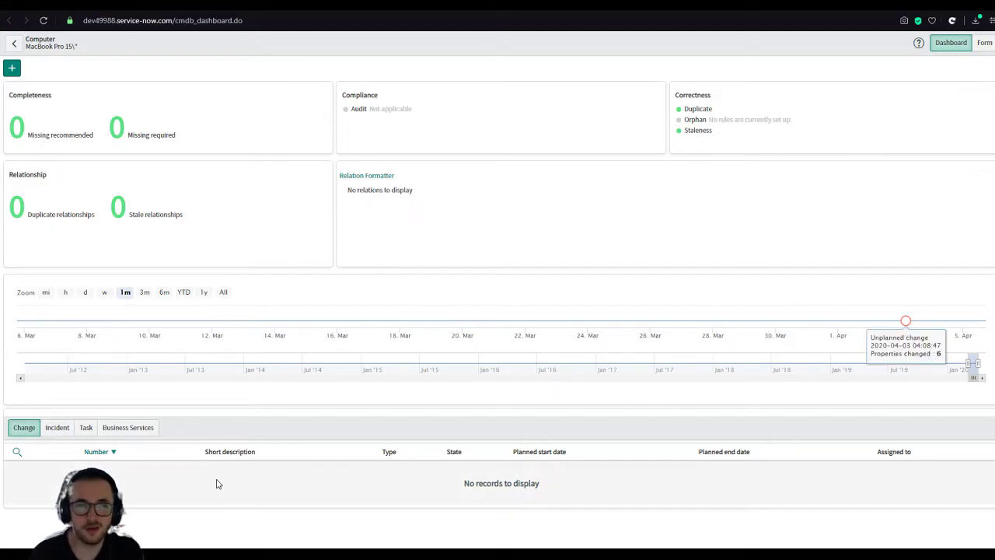
click(59, 430)
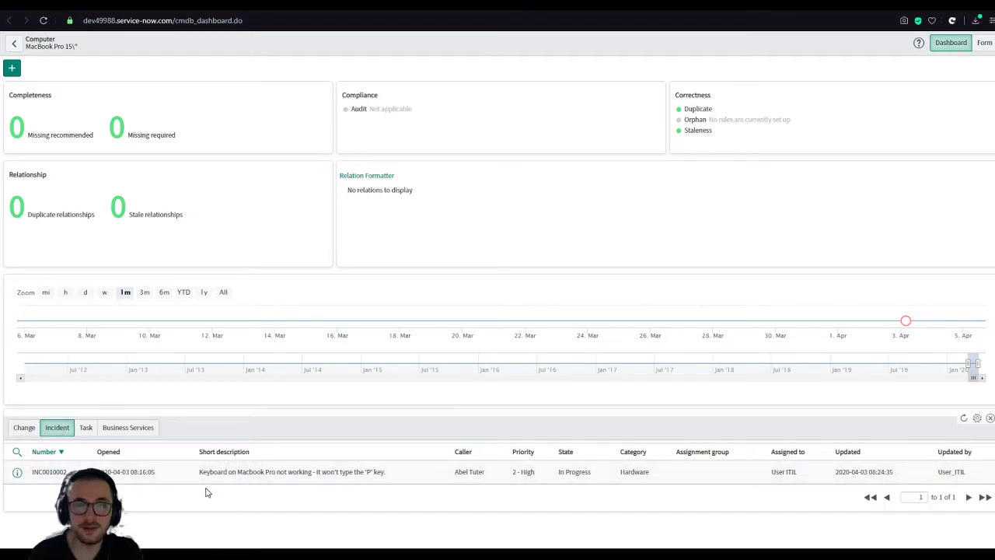
Read the related keyboard incident's short description on the MacBook Pro 15" dashboard and return to the incident record
drag(199, 472, 345, 472)
click(346, 473)
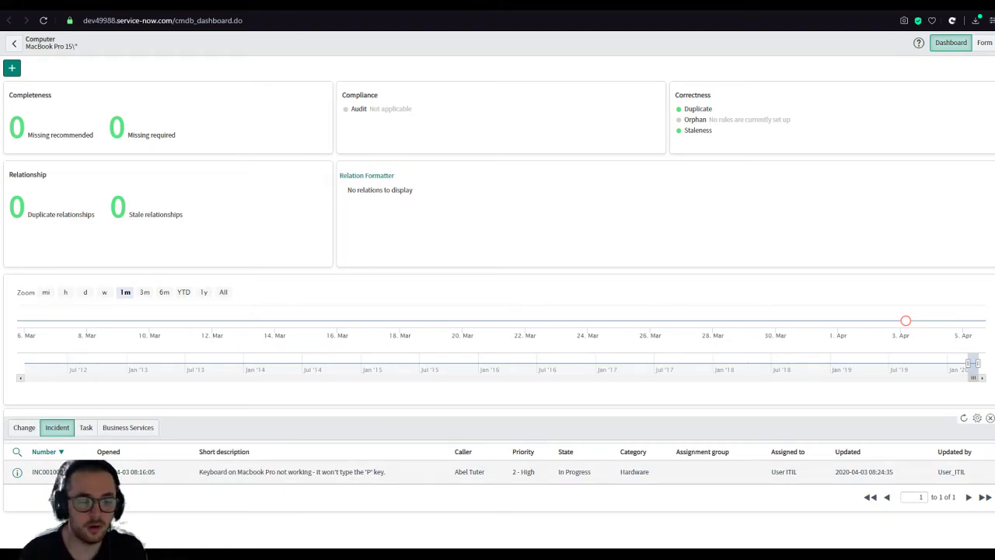
click(17, 472)
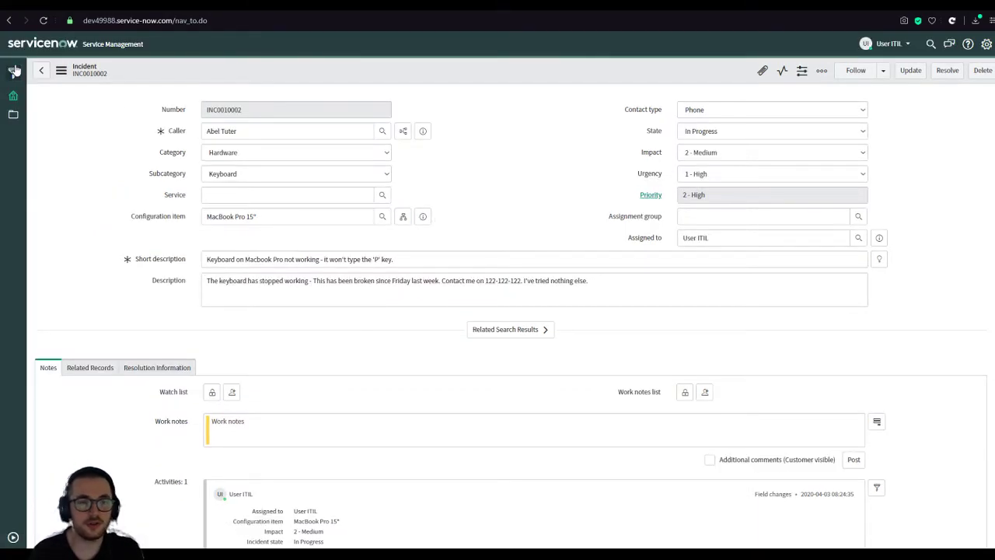
View the Assigned to me and Open - Unassigned incident lists from the Incident favorites, returning to the keyboard incident with the navigator collapsed
click(13, 71)
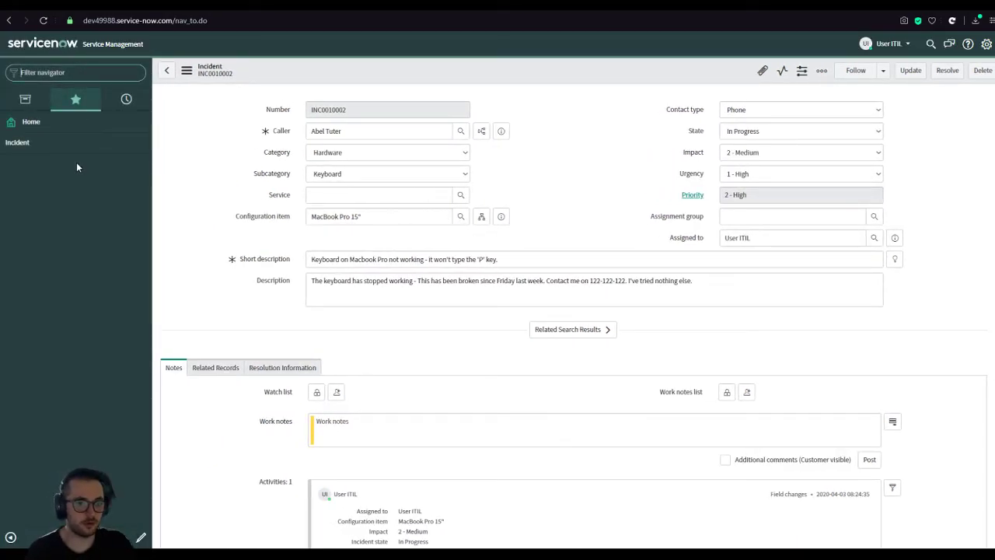
click(74, 143)
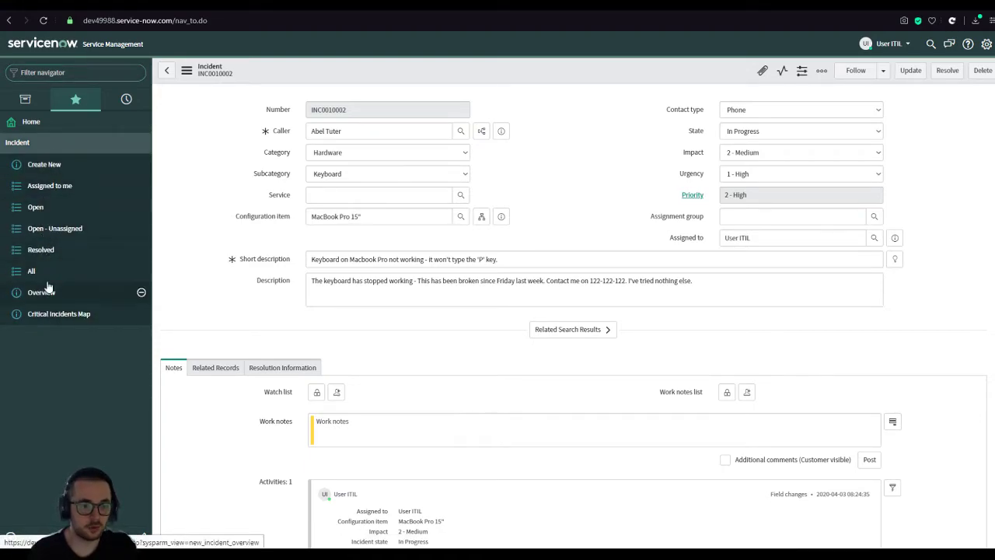
click(71, 194)
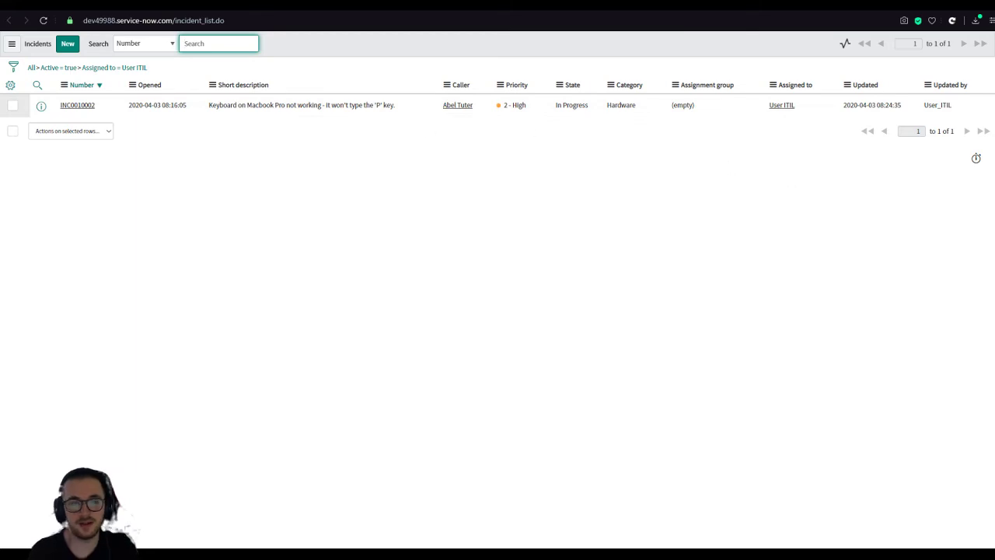
click(78, 105)
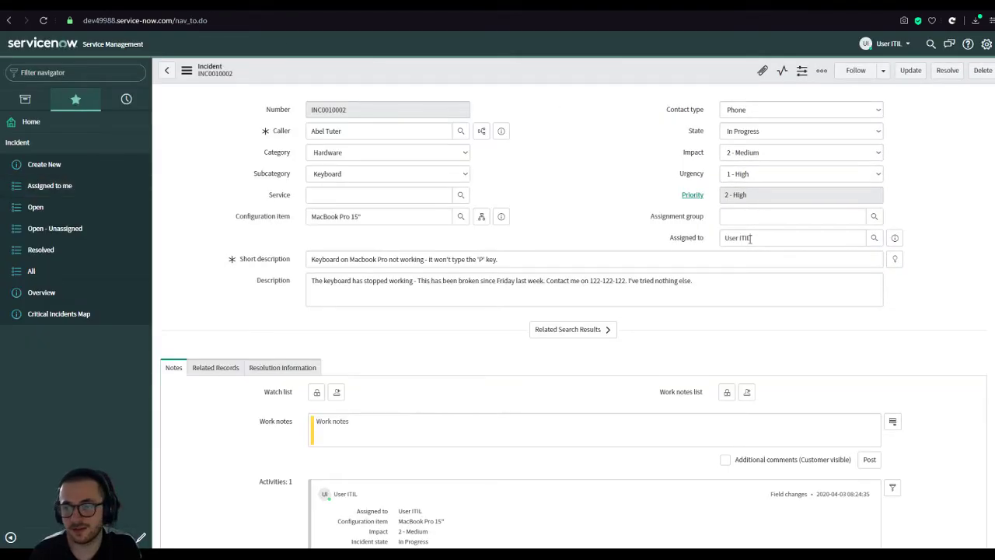
click(751, 238)
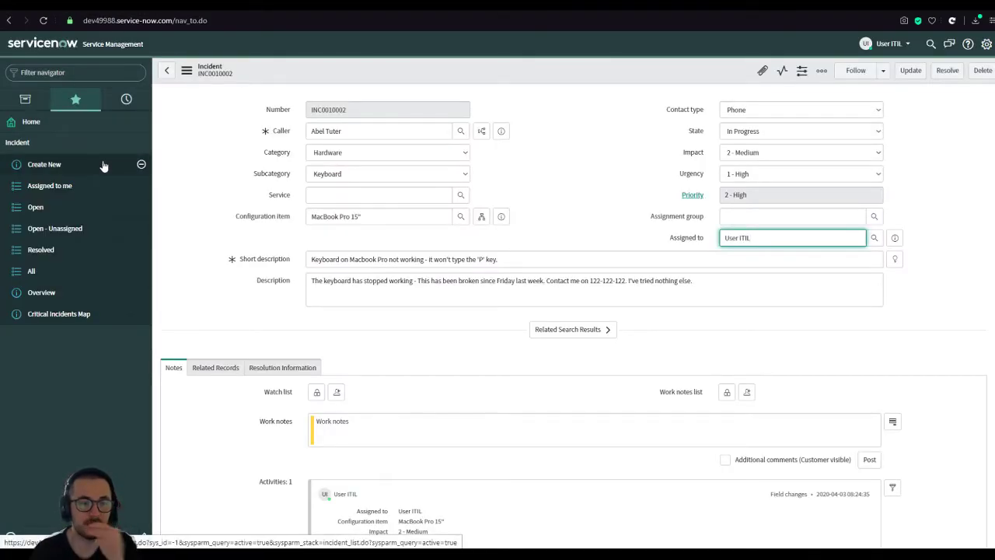
click(76, 228)
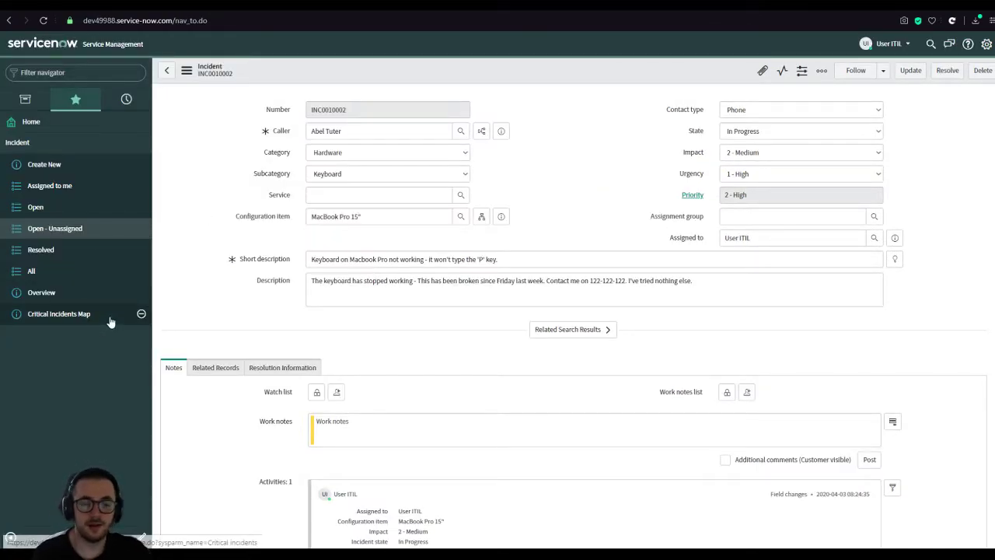
click(11, 537)
Review the incident's State options, its Assigned to field and its notes section without changing anything
click(740, 132)
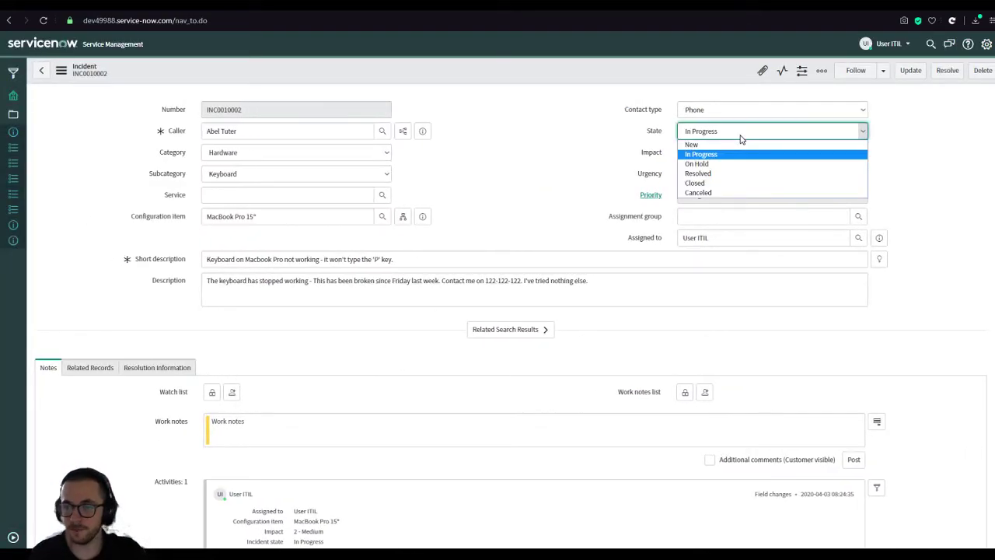
click(741, 139)
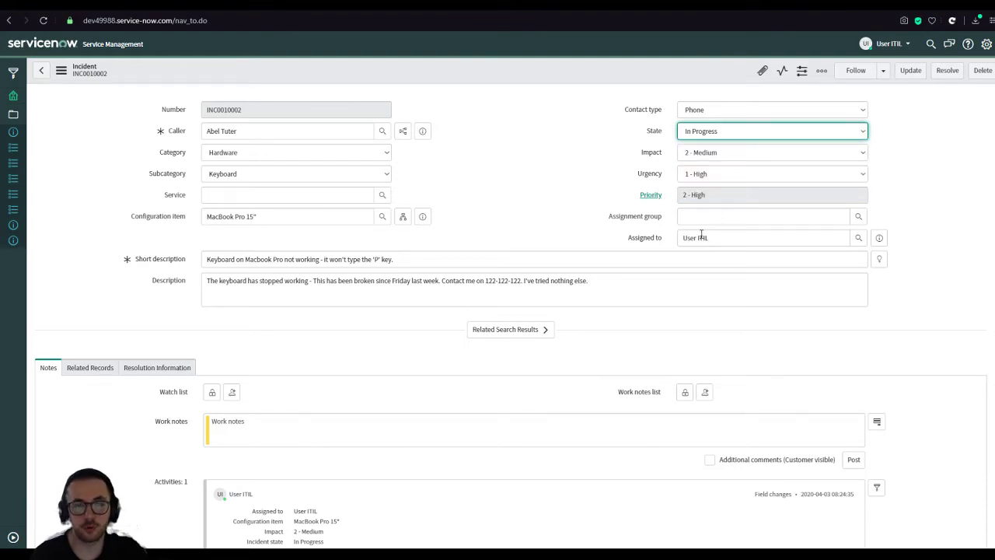
click(711, 238)
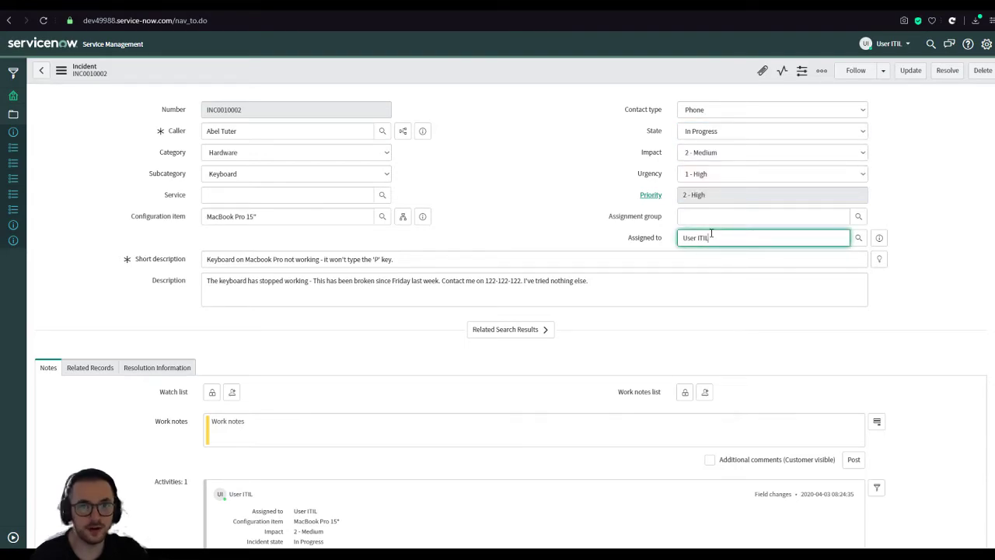
scroll(392, 203, down, 3)
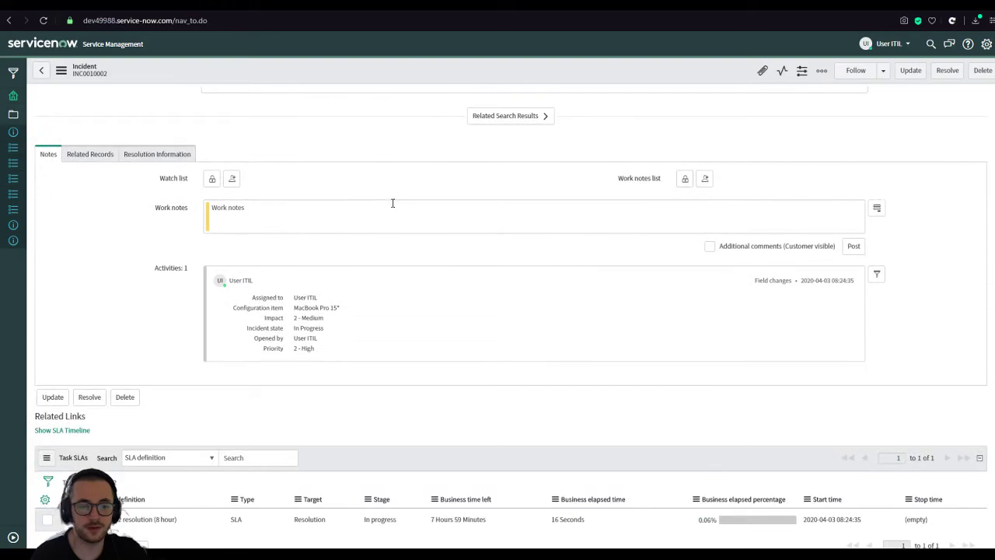
scroll(400, 215, up, 3)
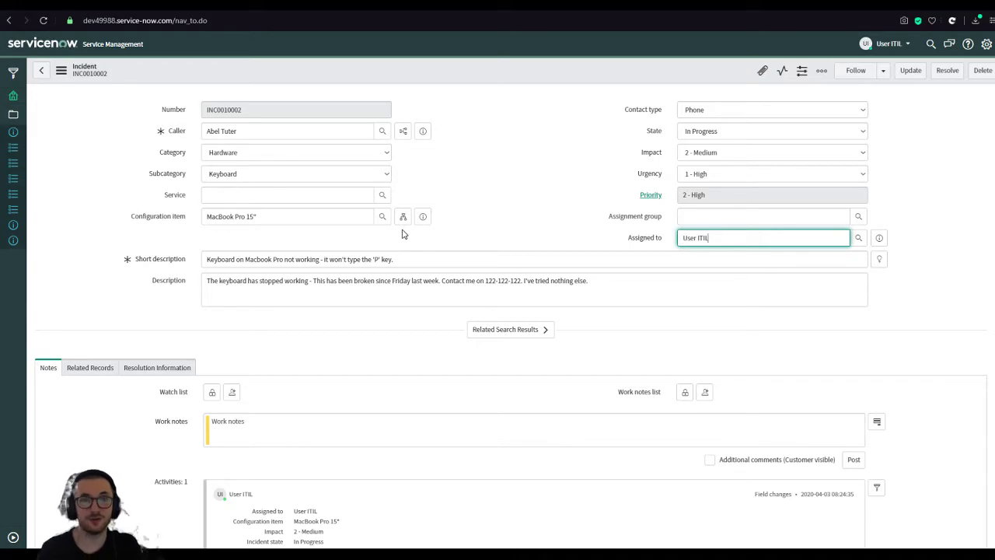
Show both the Work notes and Additional comments (Customer visible) fields in the incident's notes
scroll(402, 234, down, 3)
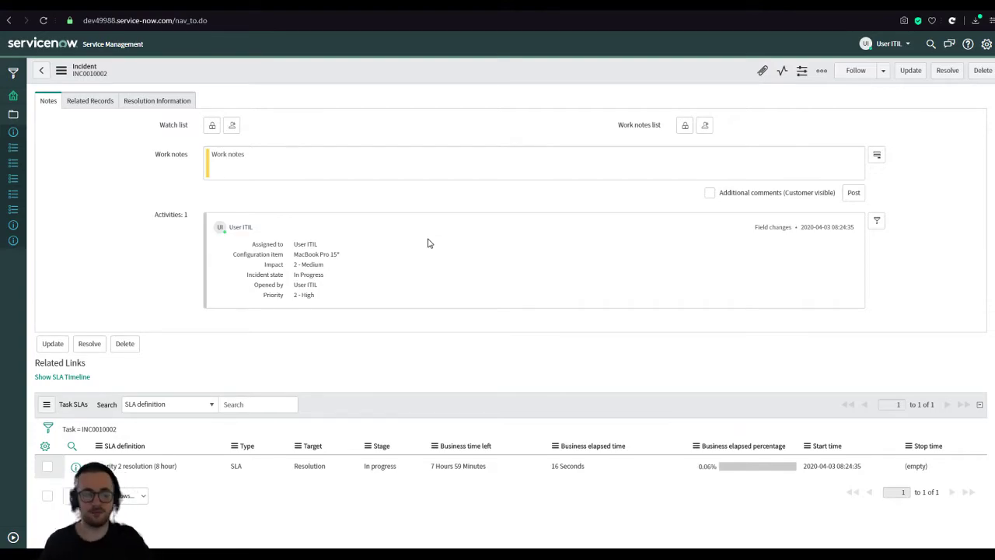
click(710, 193)
click(877, 156)
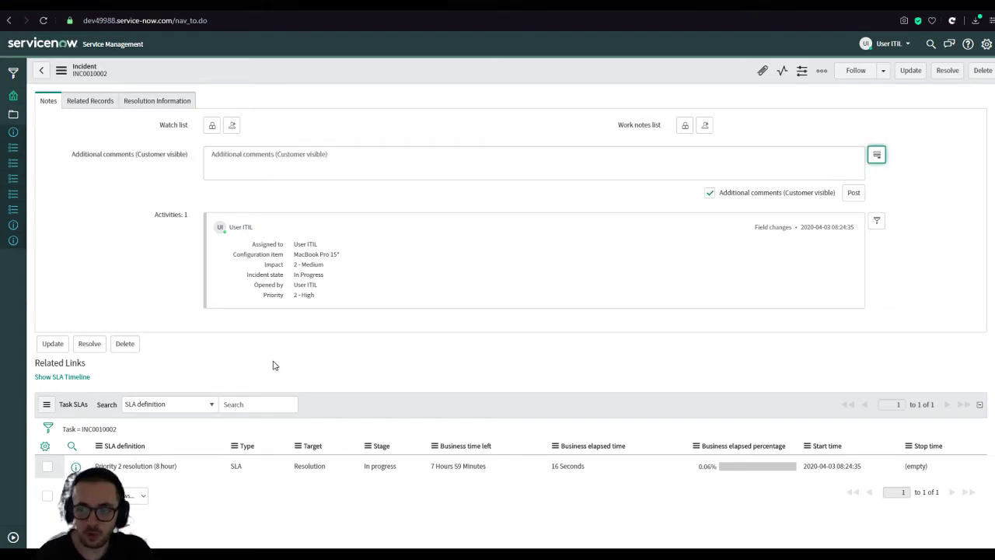
click(247, 159)
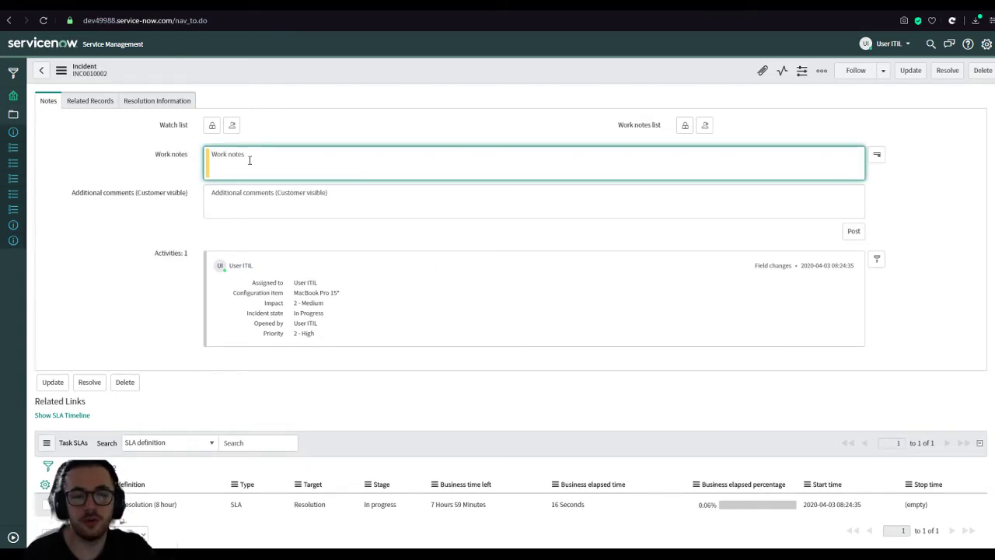
click(232, 199)
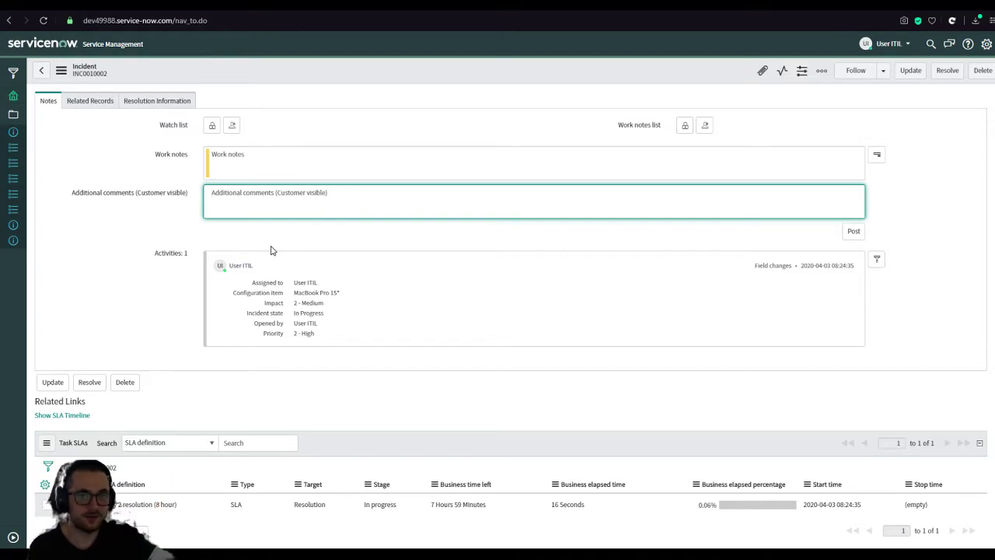
Post the work note "I've sent the keyboard replacement. Awaiting feedback." on the incident
click(300, 154)
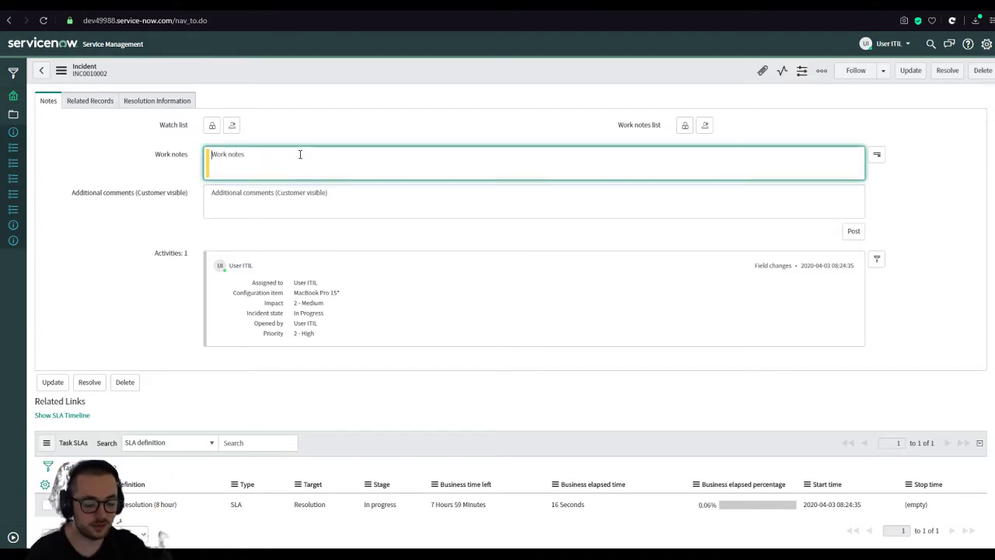
text(('ve sent the keyboard replacemen)
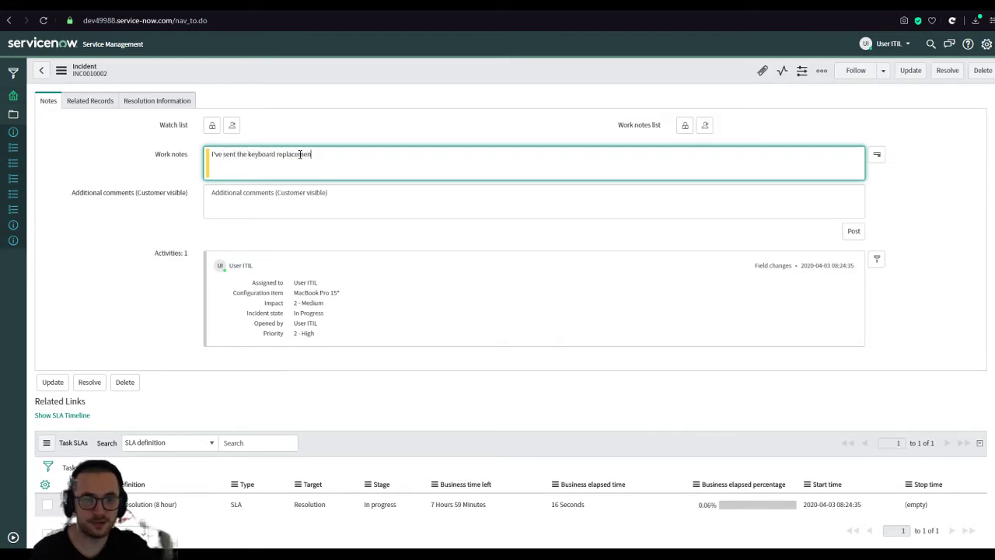
text(ail)
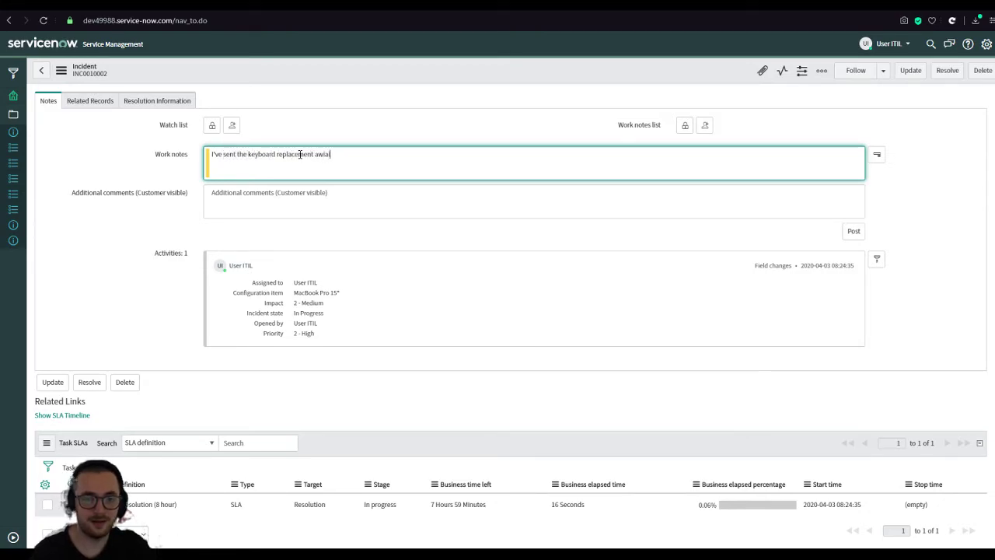
text(. Awaiting feedback.)
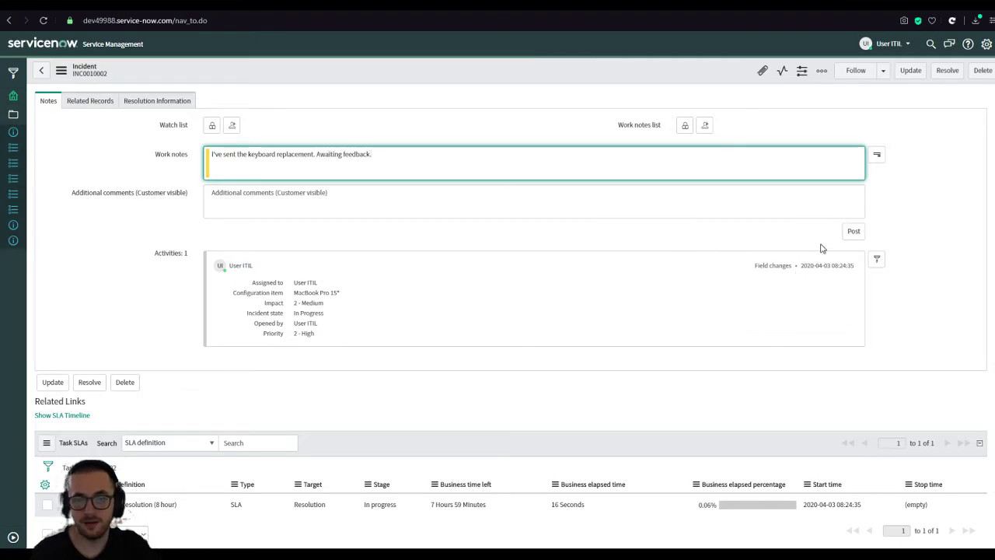
click(854, 230)
Post a customer-visible comment greeting the caller by first name, with "I've sent the replacement. Has this worked? Thanks," and the agent's name as signature
click(337, 201)
text(ello Abel,)
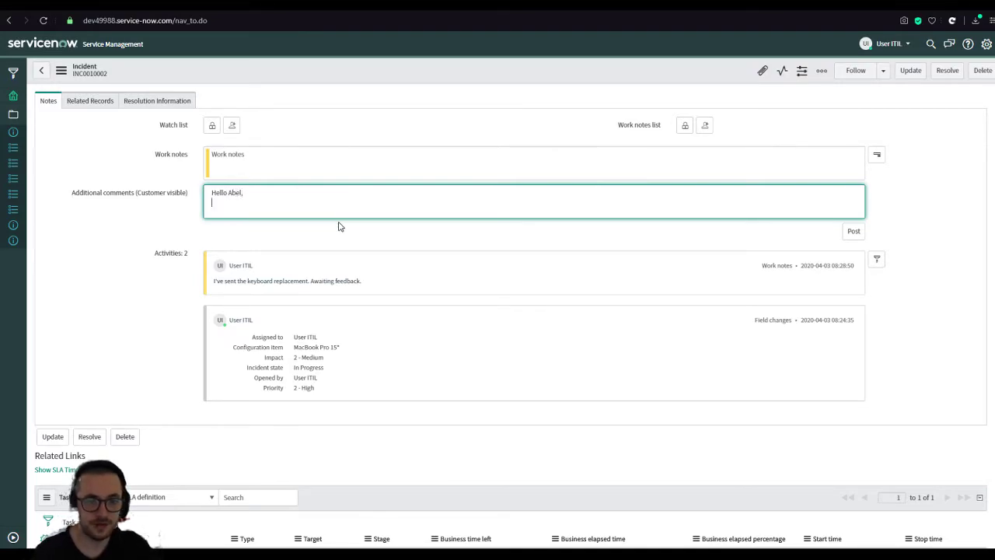
key(Return)
text(I've sent)
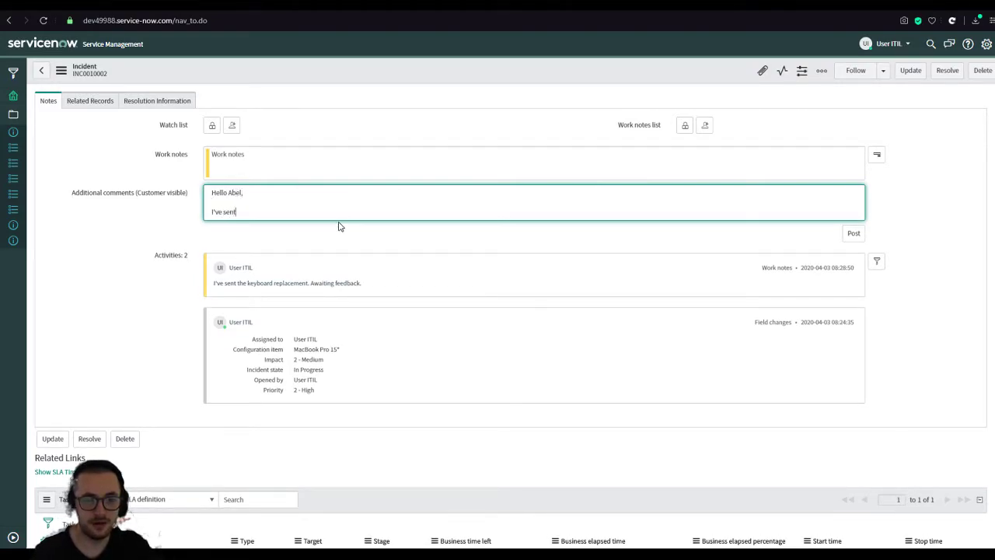
text( the replace)
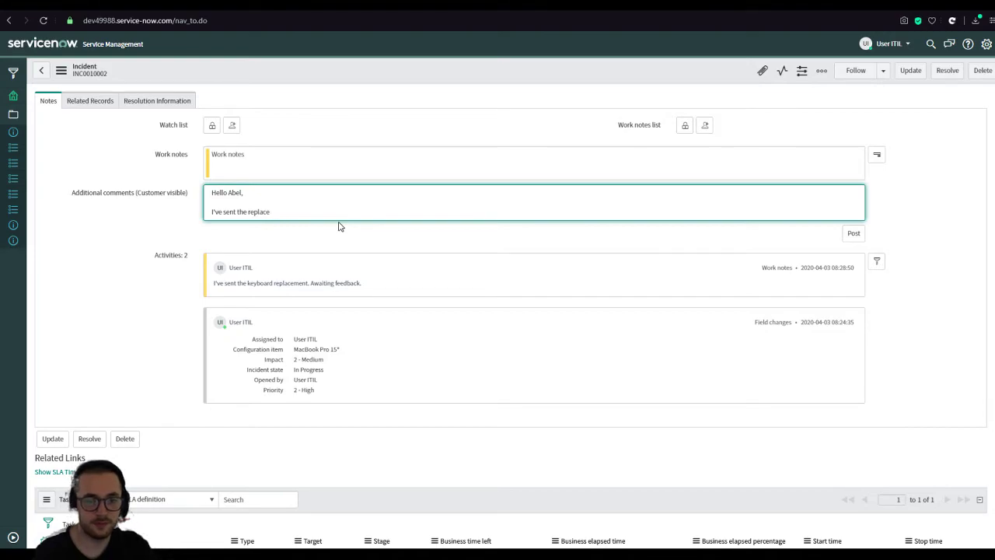
text(emntt.)
key(Return)
key(Return)
text(Has this)
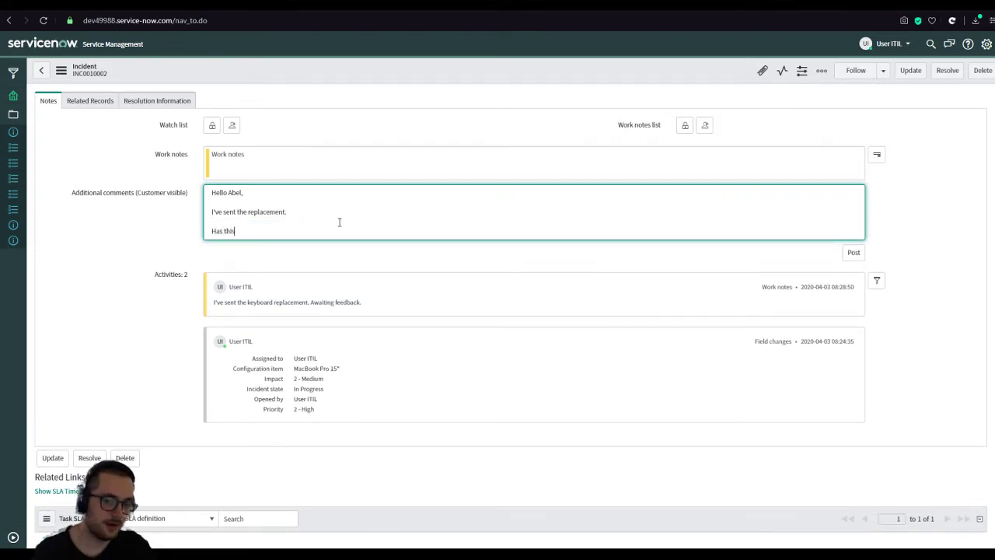
text( worked?)
key(Return)
key(Return)
text(Thanks,)
key(Return)
key(Return)
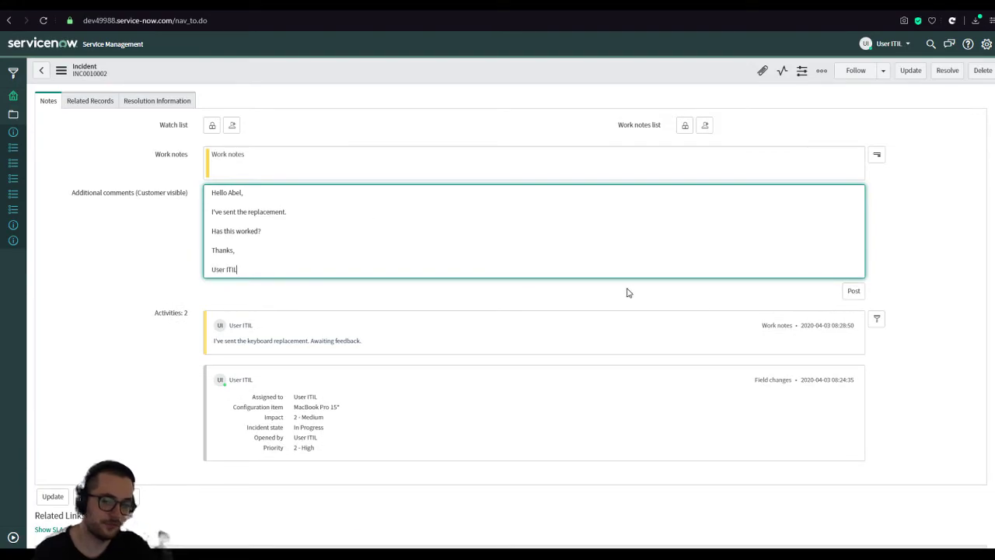
click(853, 291)
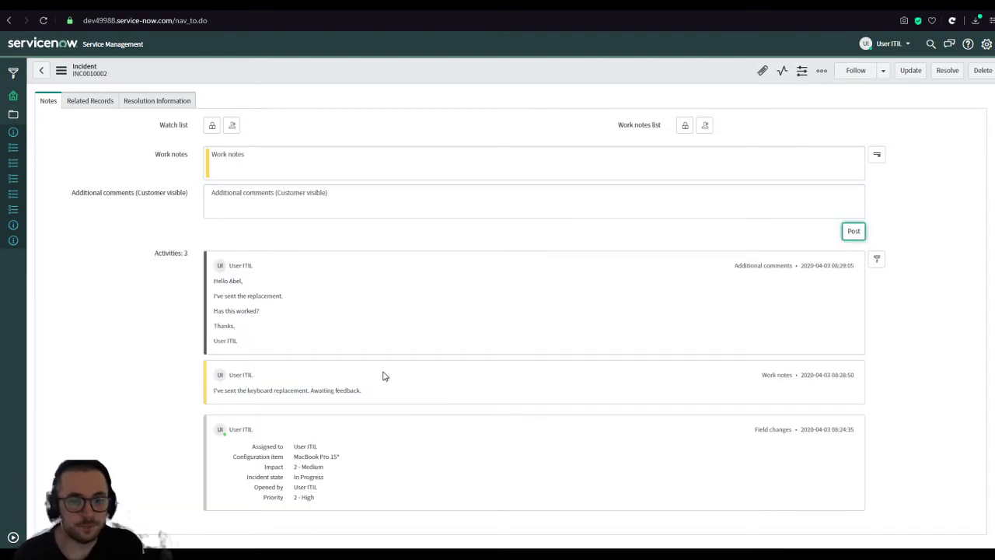
Examine the posted work note and additional comment in the incident's activities, and check the Caller field
drag(390, 396, 212, 390)
click(205, 391)
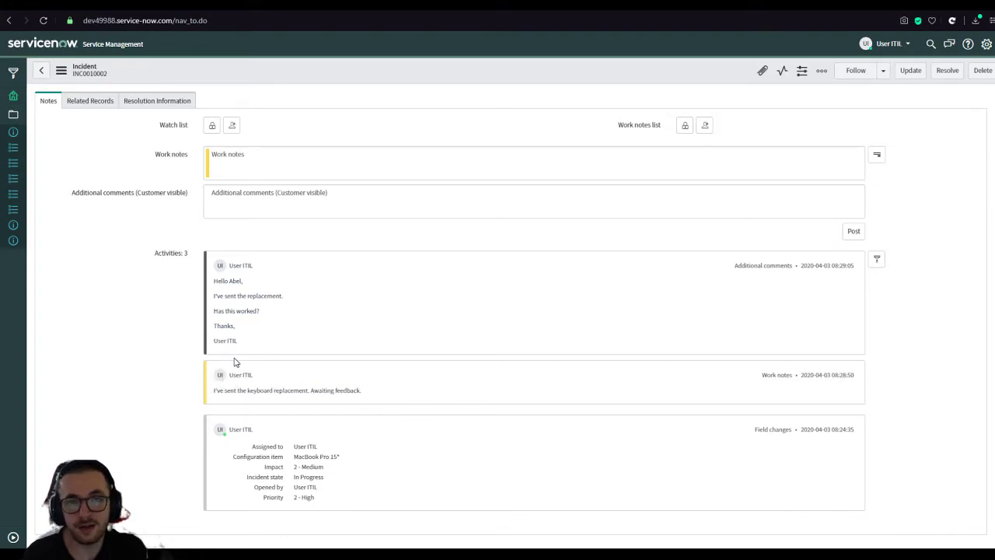
drag(362, 392, 225, 395)
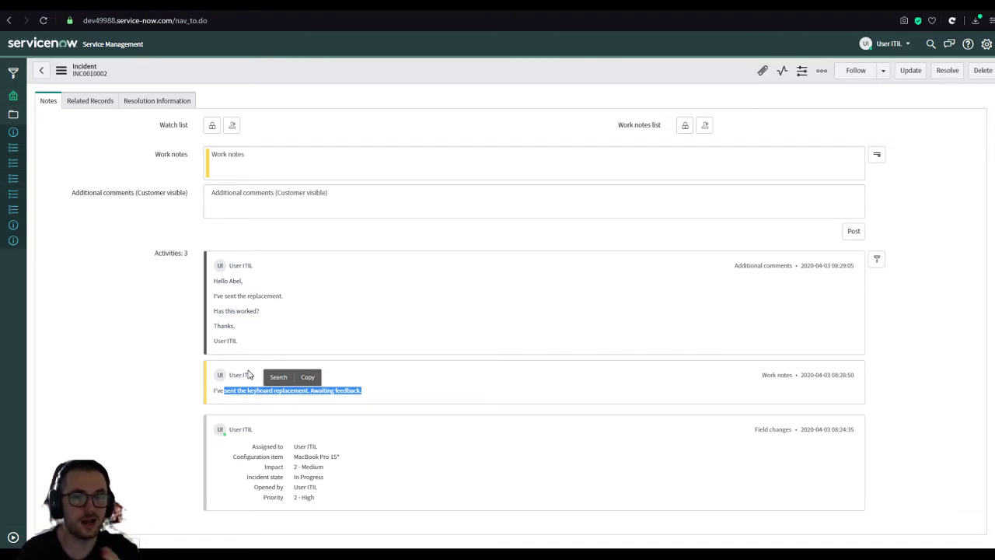
click(244, 336)
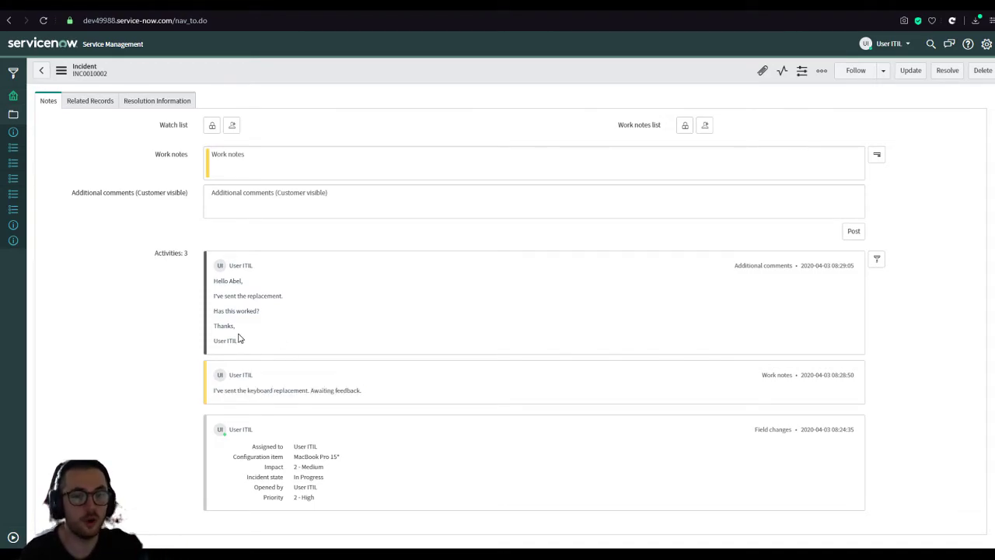
double_click(227, 325)
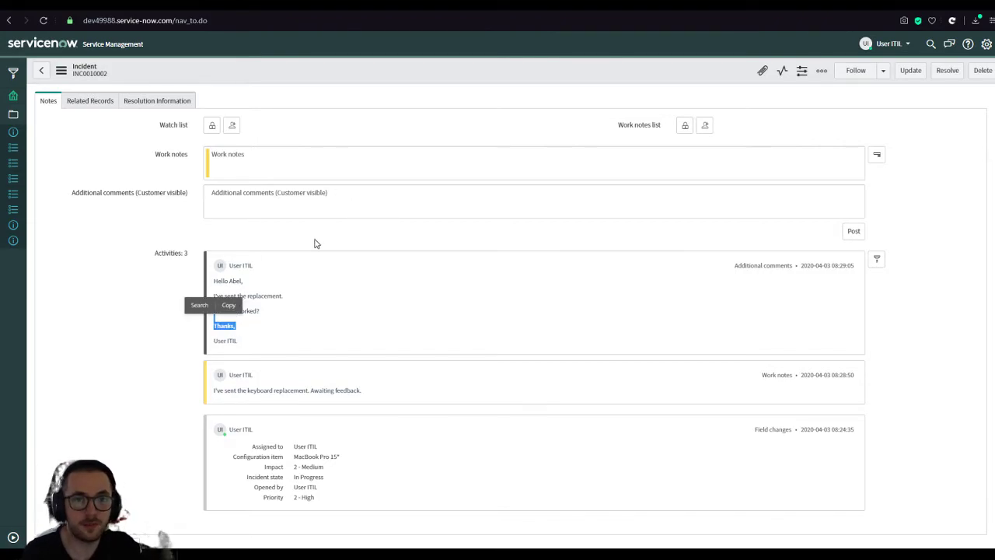
scroll(320, 228, up, 5)
drag(238, 130, 183, 125)
click(449, 137)
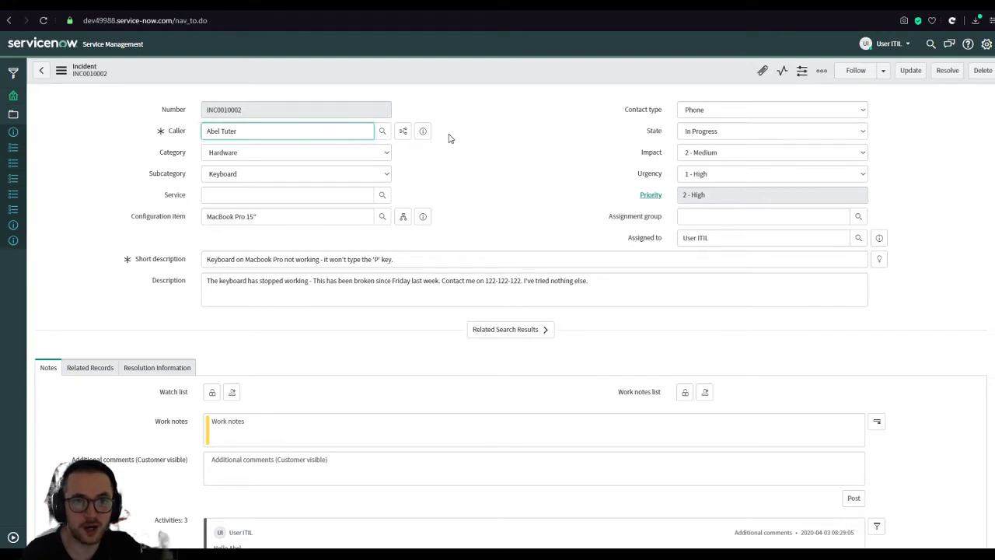
Compare the Work notes and Additional comments (Customer visible) fields and try the option that shows one journal field
scroll(503, 153, down, 3)
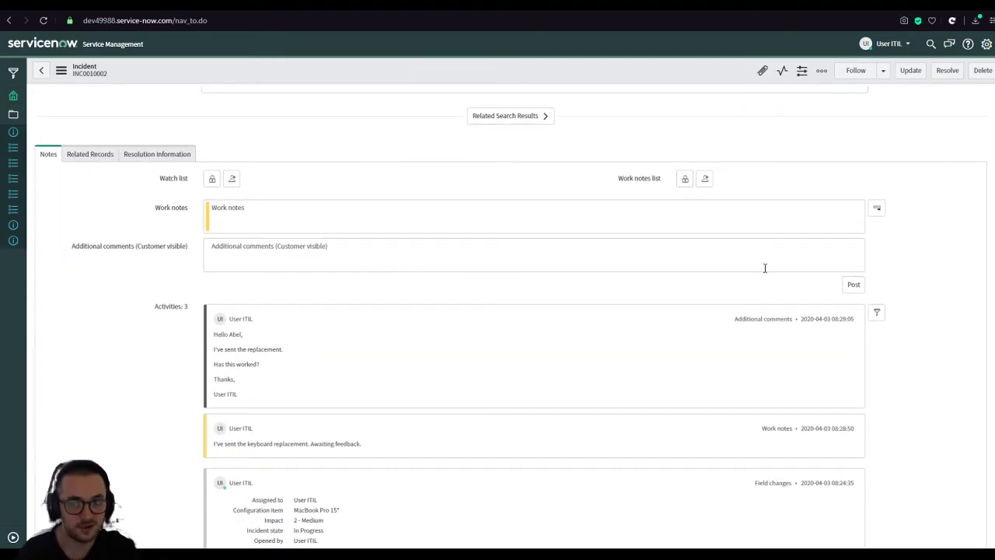
click(305, 218)
click(305, 268)
click(304, 223)
click(309, 260)
click(313, 207)
click(318, 260)
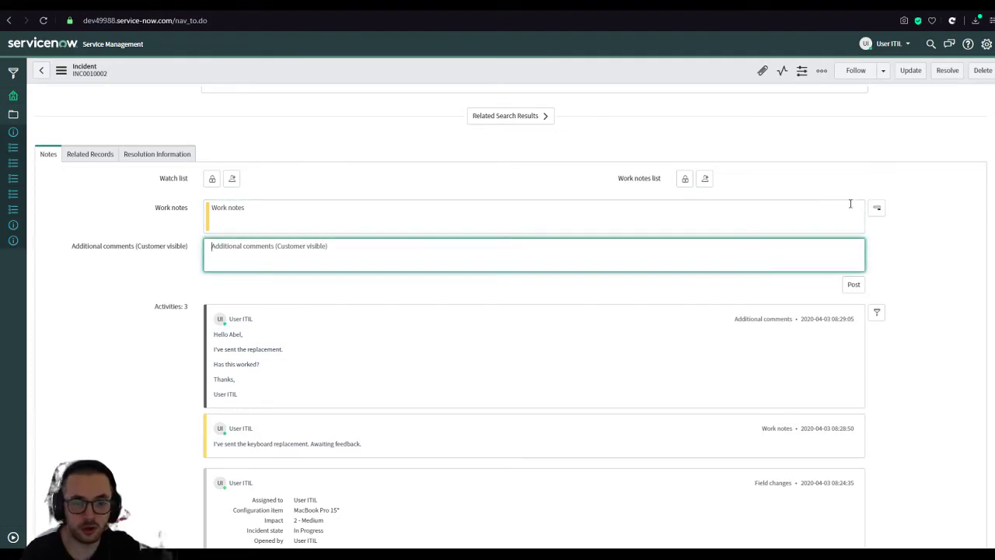
click(877, 212)
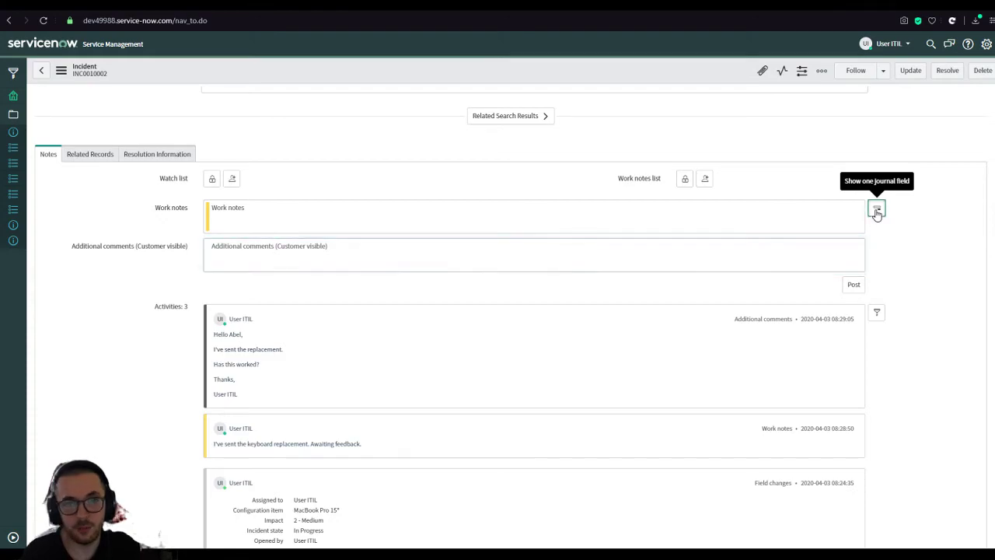
Try the customer-visible option in the single journal field view, then restore separate fields and compare them with the posted work note
click(721, 247)
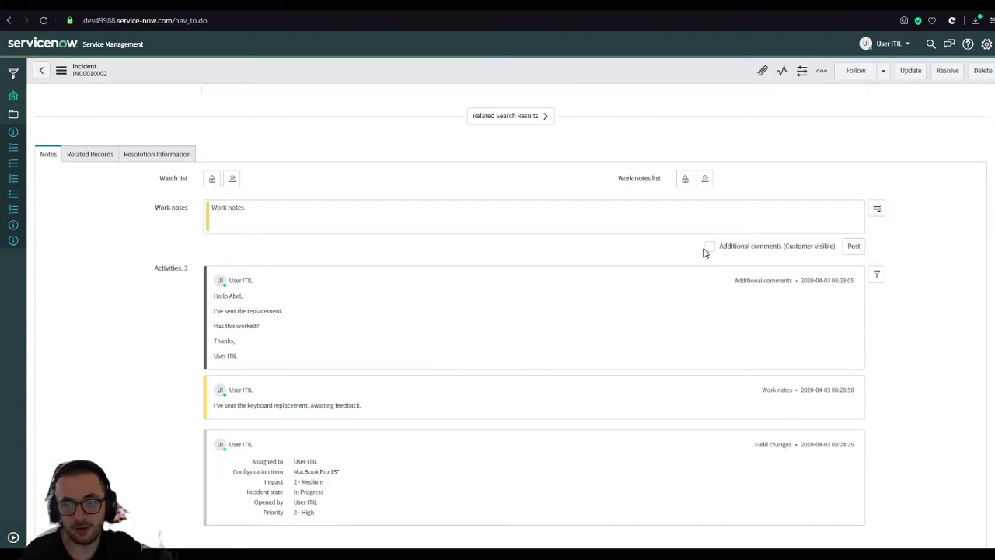
click(709, 248)
click(709, 247)
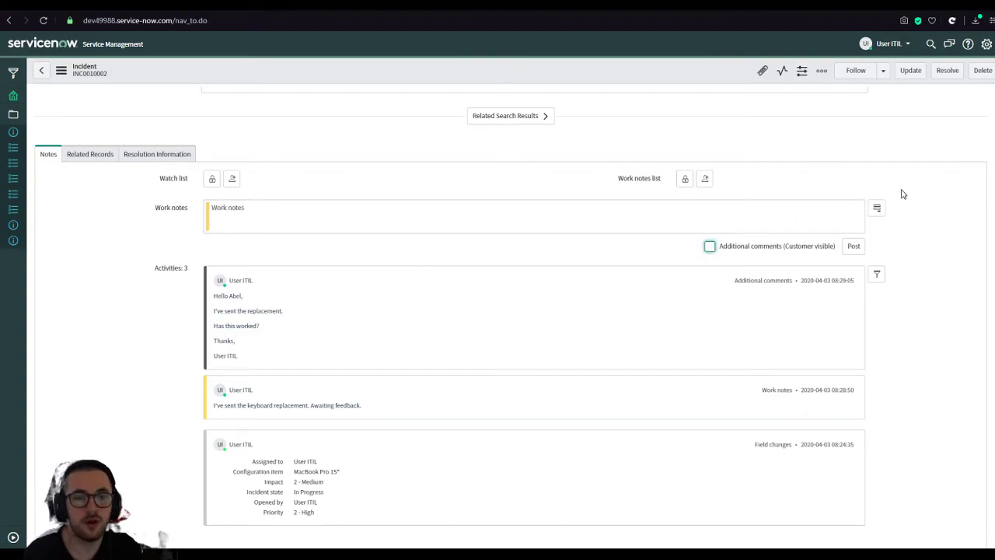
click(877, 208)
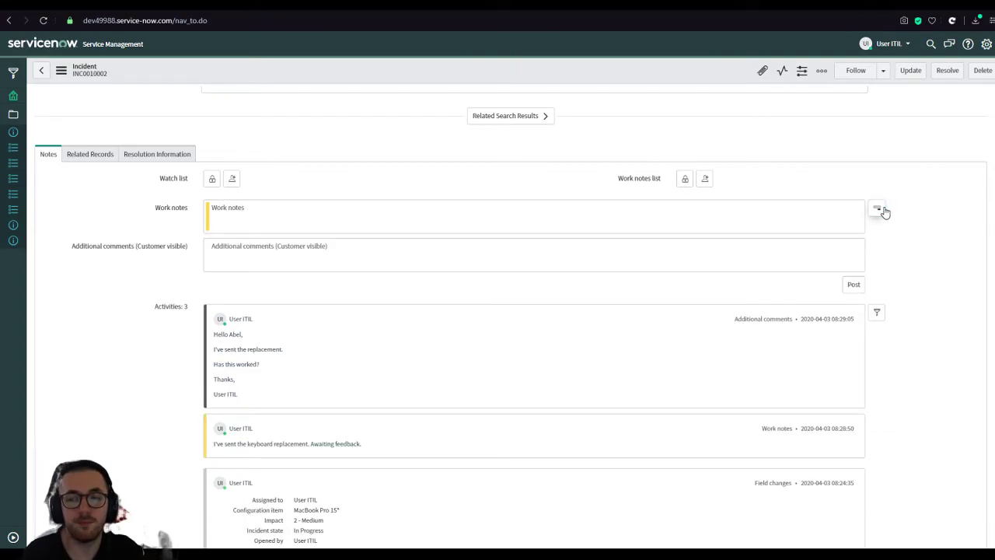
click(555, 246)
click(403, 209)
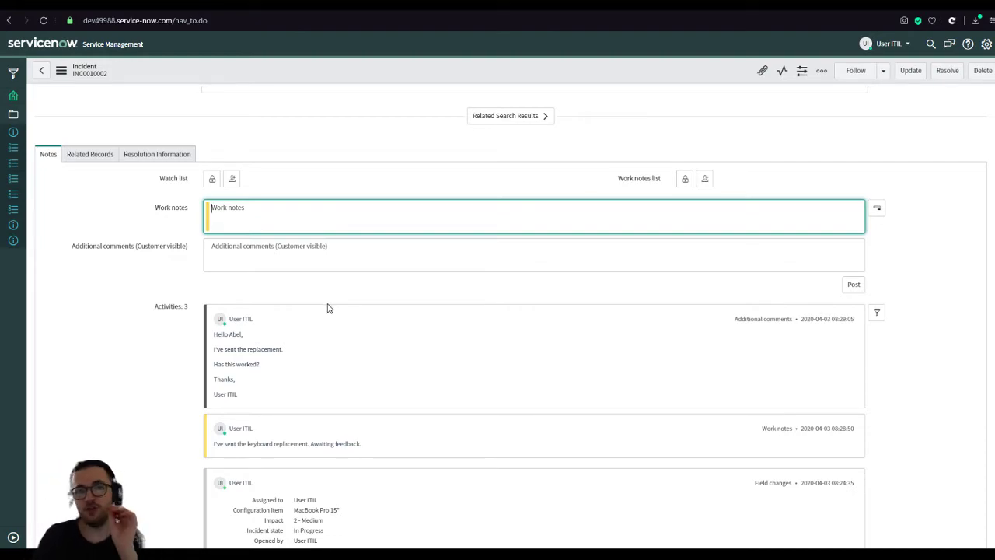
drag(204, 426, 212, 455)
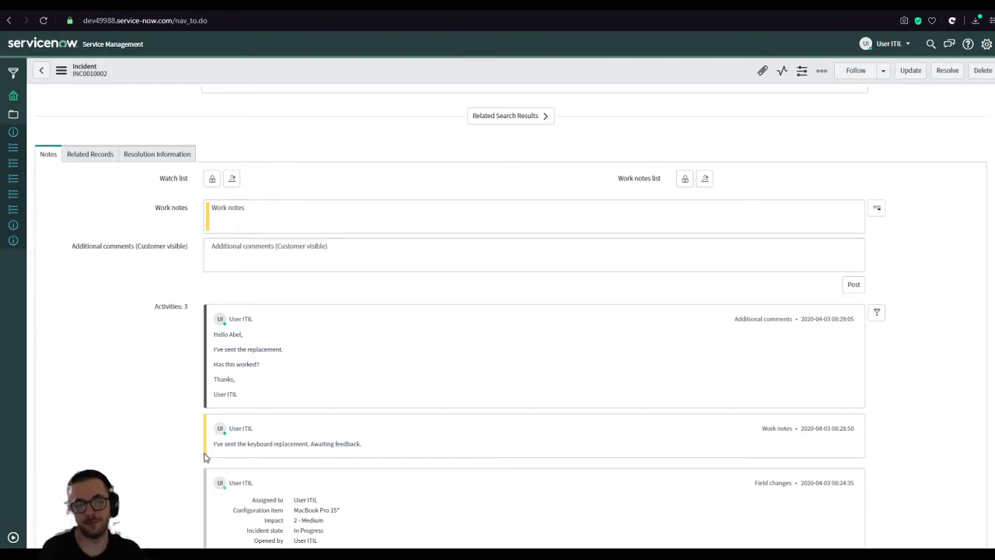
click(292, 440)
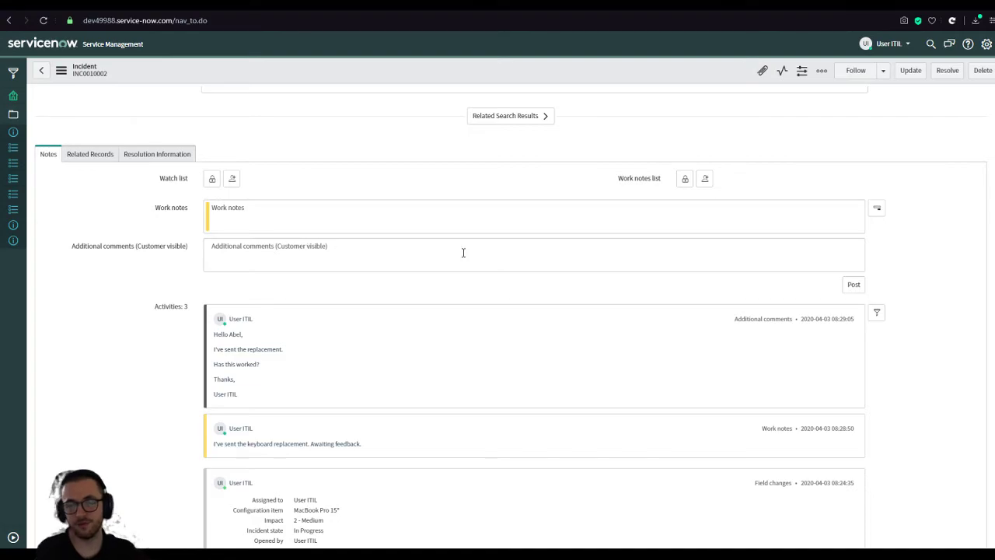
Unlock the incident's Work notes list and add the incident's caller to it
drag(618, 180, 667, 184)
click(657, 196)
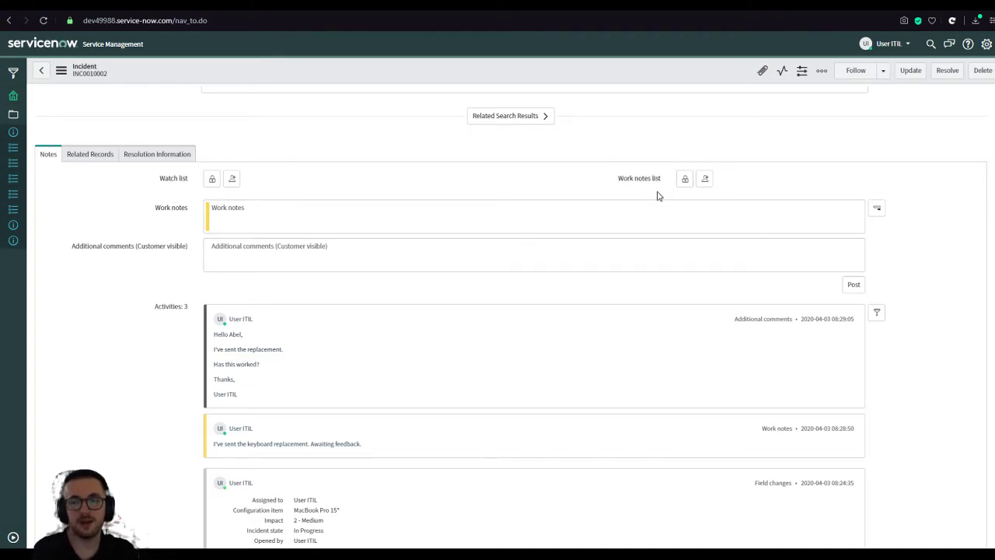
click(684, 182)
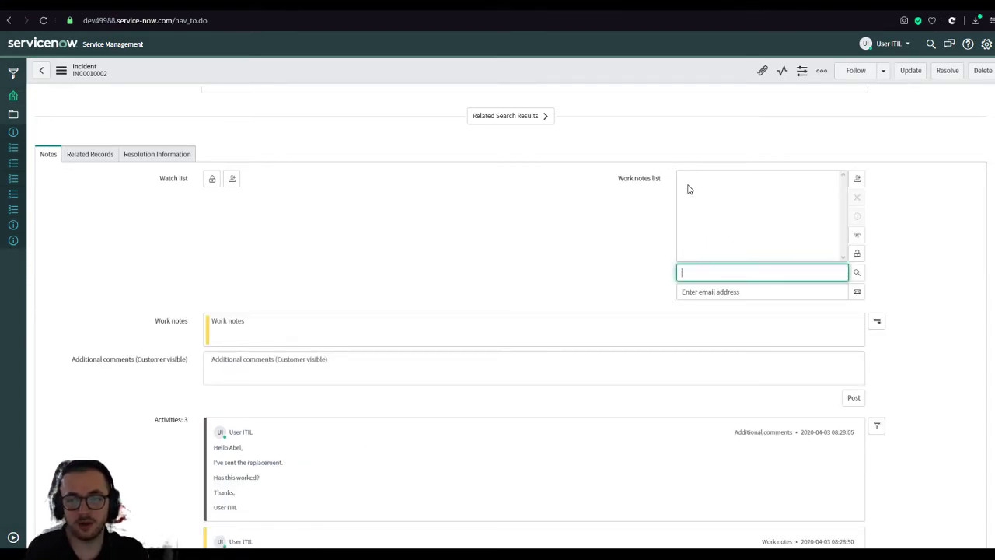
text(Abel T)
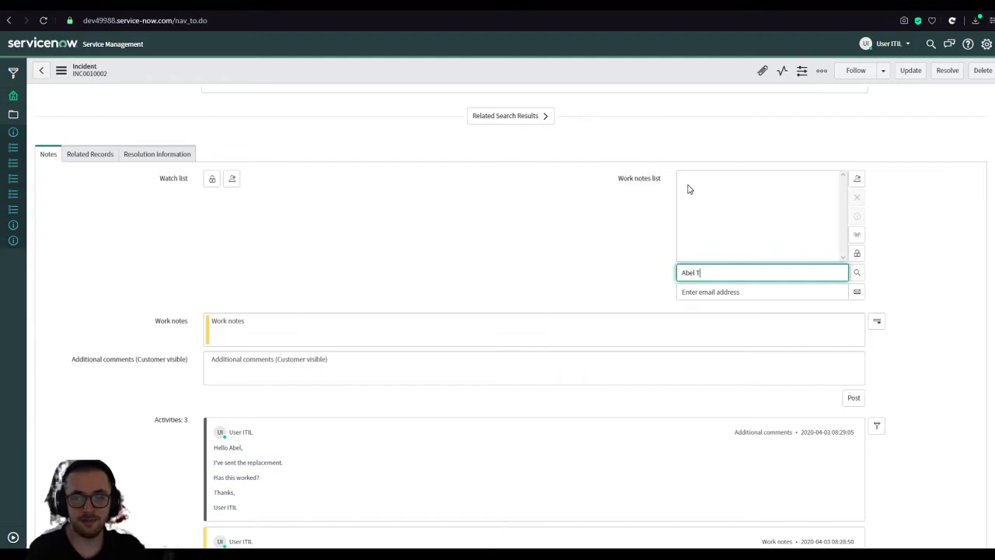
click(716, 285)
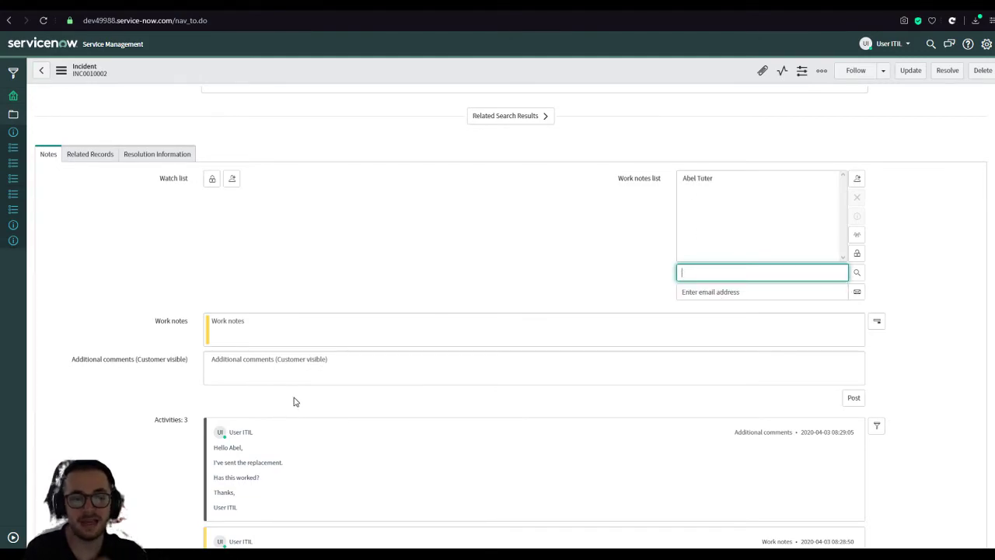
scroll(288, 398, down, 1)
drag(378, 506, 245, 513)
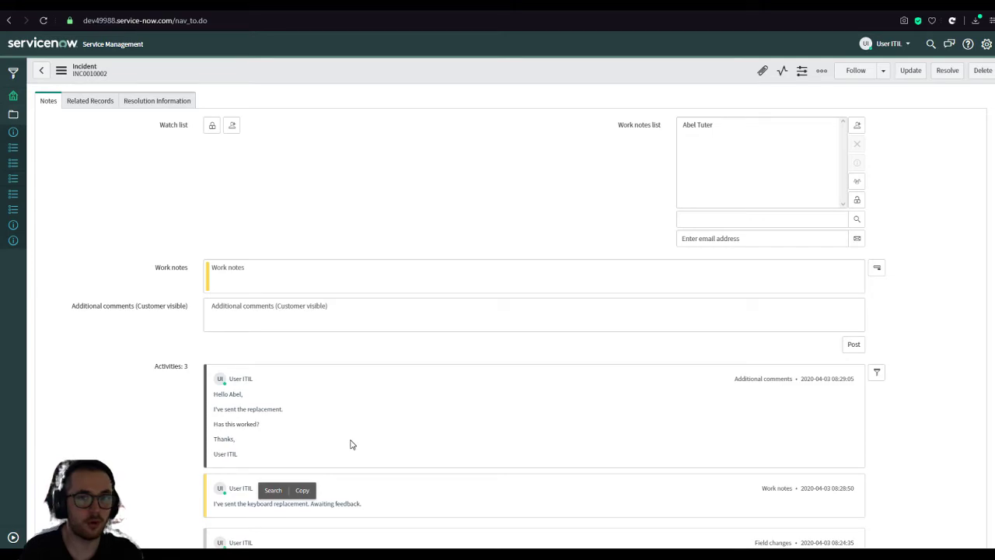
click(370, 459)
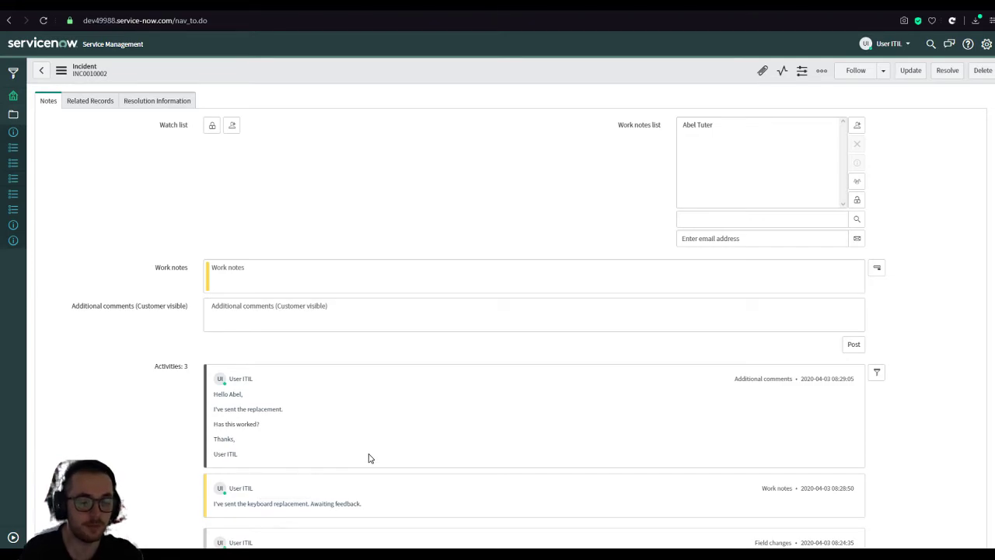
Unlock the Watch list and try adding the incident's caller to it, removing the entry again
click(209, 126)
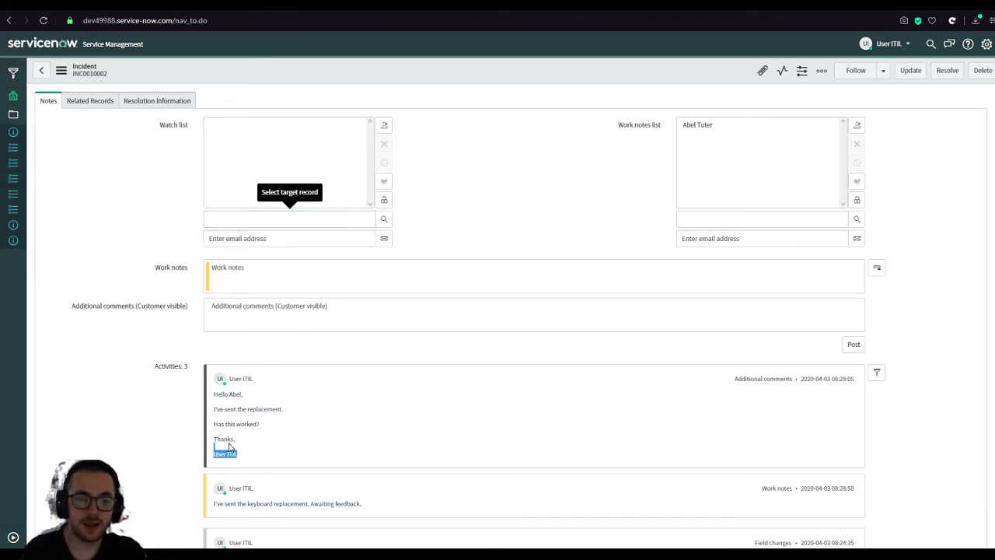
drag(235, 449, 218, 394)
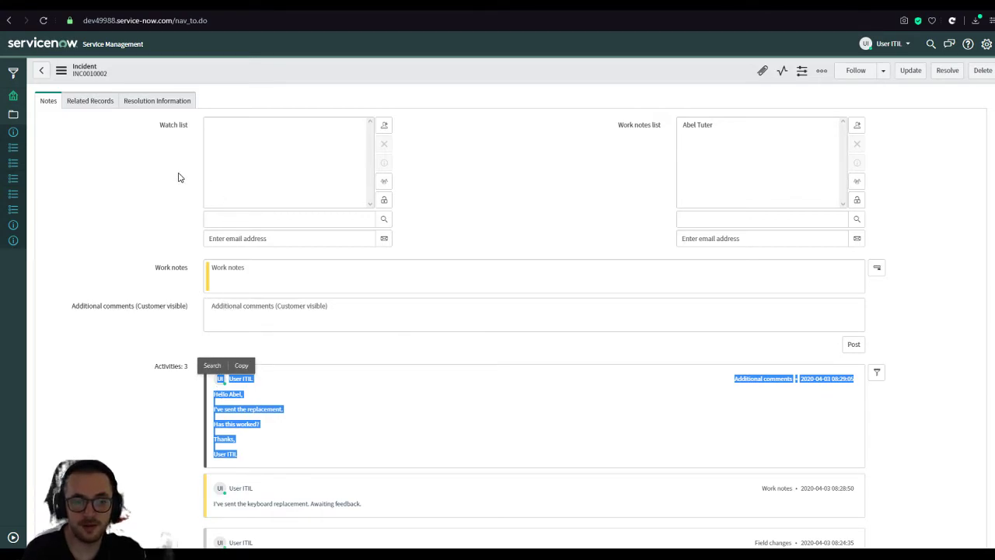
click(297, 220)
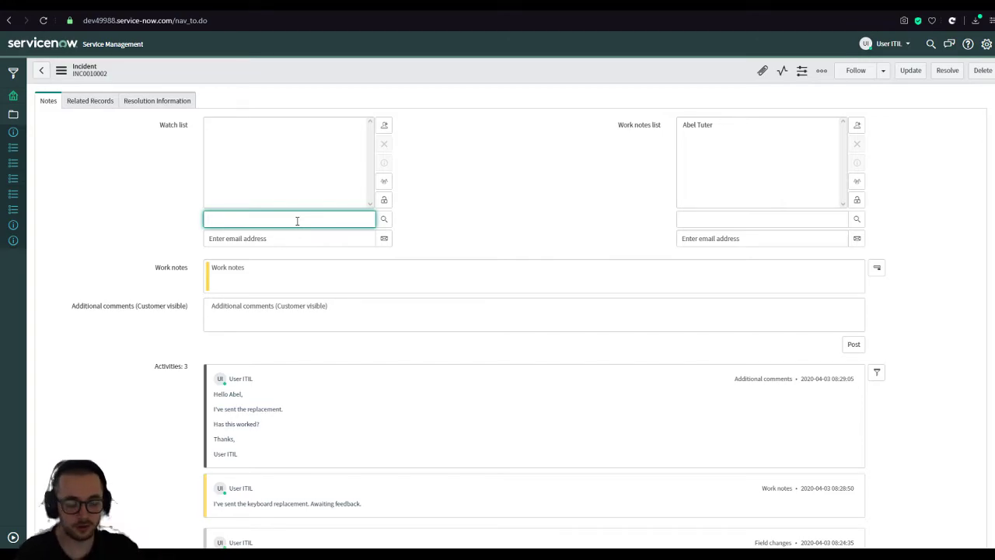
click(289, 230)
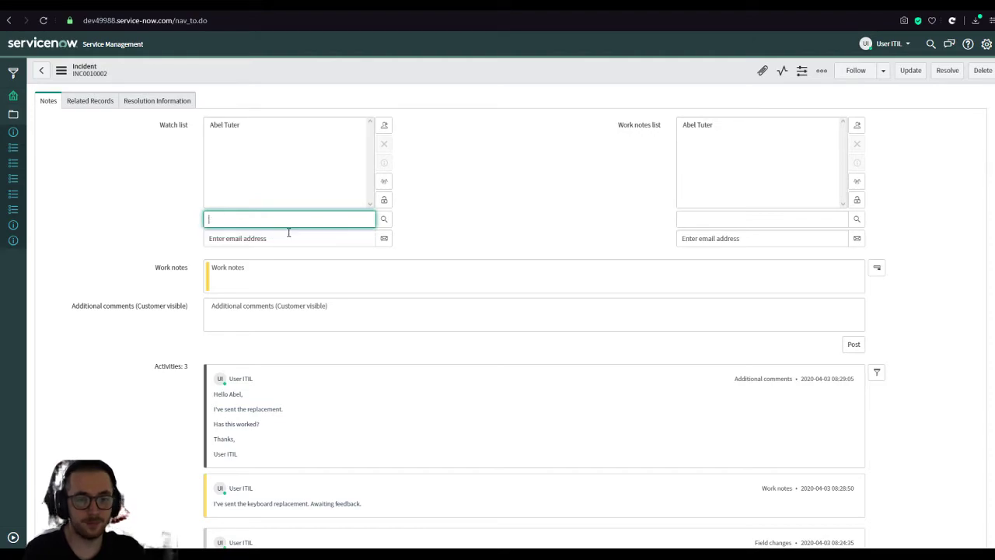
click(371, 141)
click(383, 143)
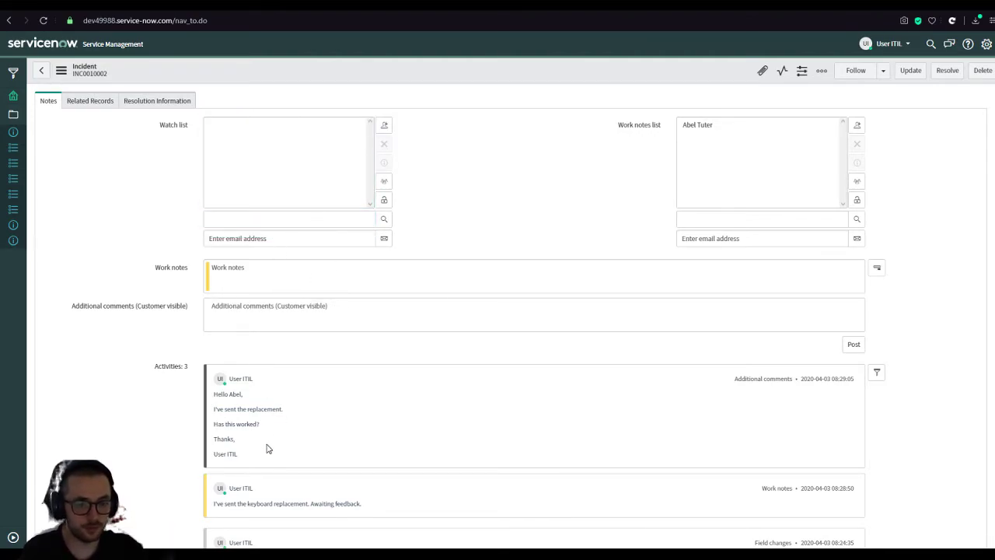
Add Abraham Lincoln to the incident's Watch list
triple_click(233, 454)
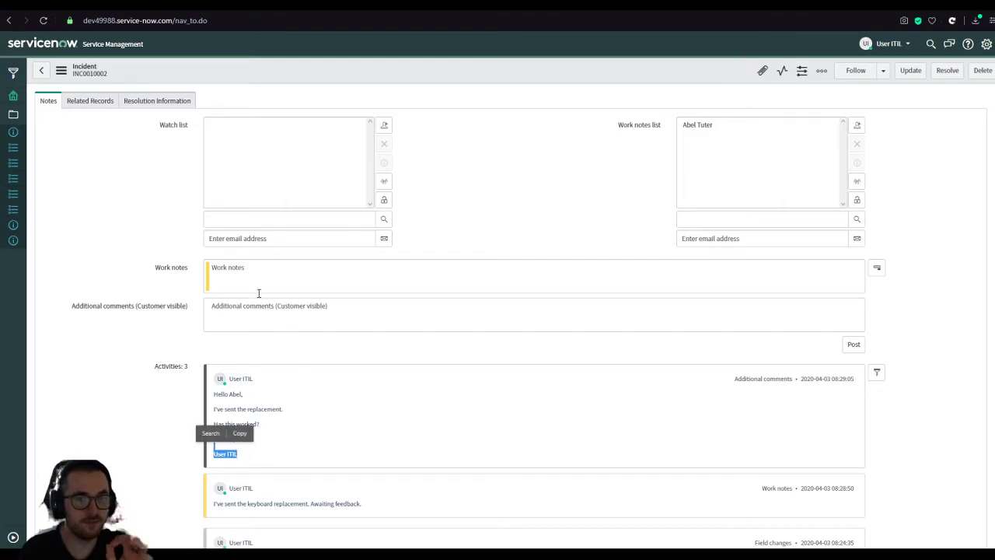
click(292, 243)
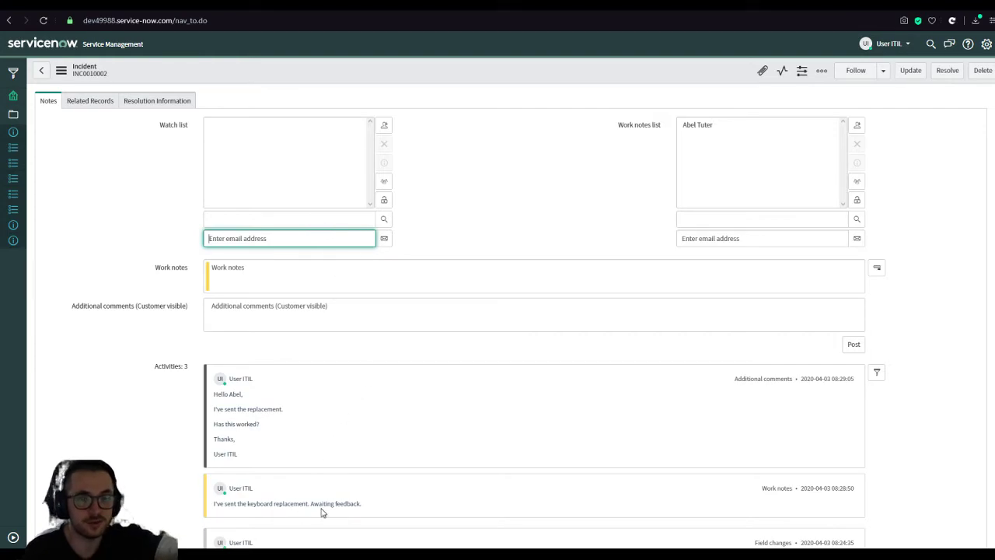
click(206, 498)
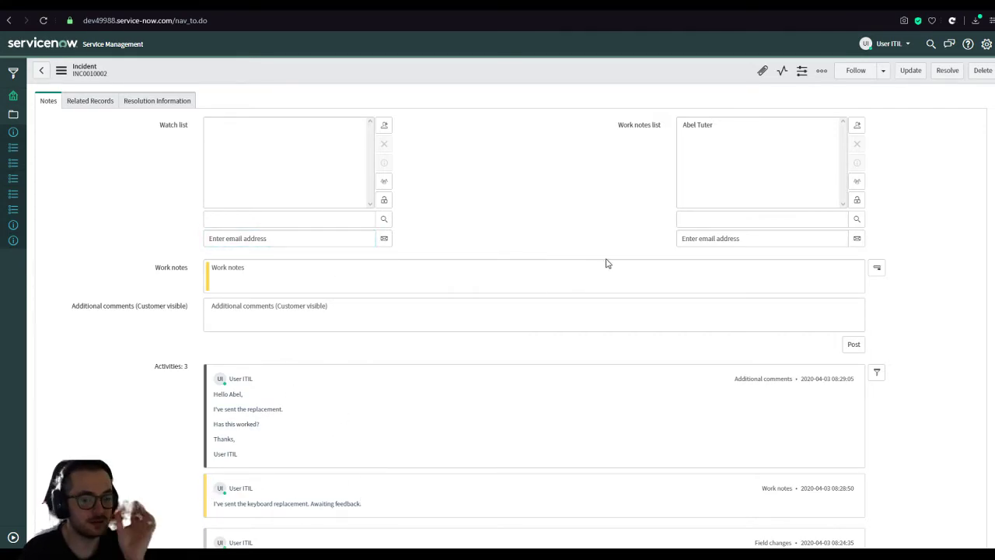
click(322, 220)
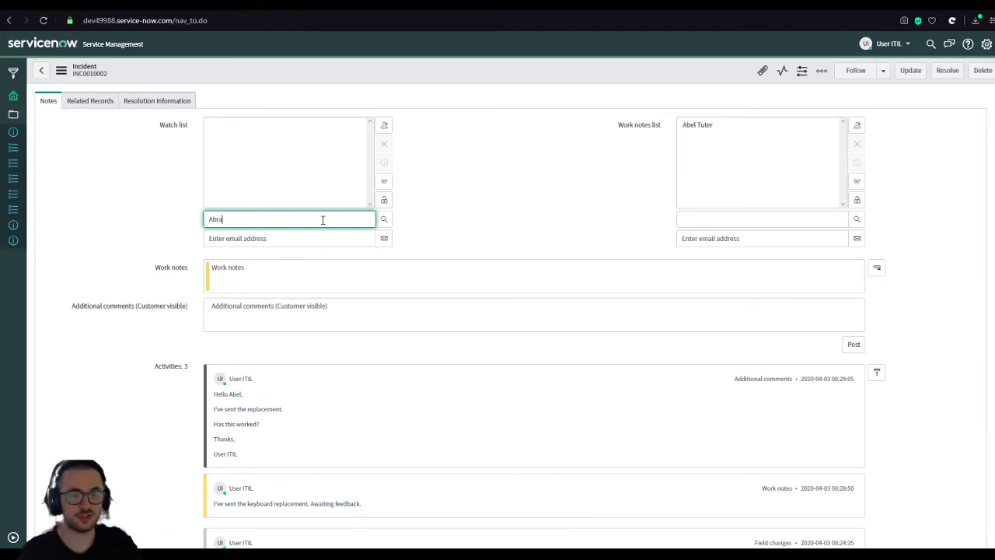
click(306, 237)
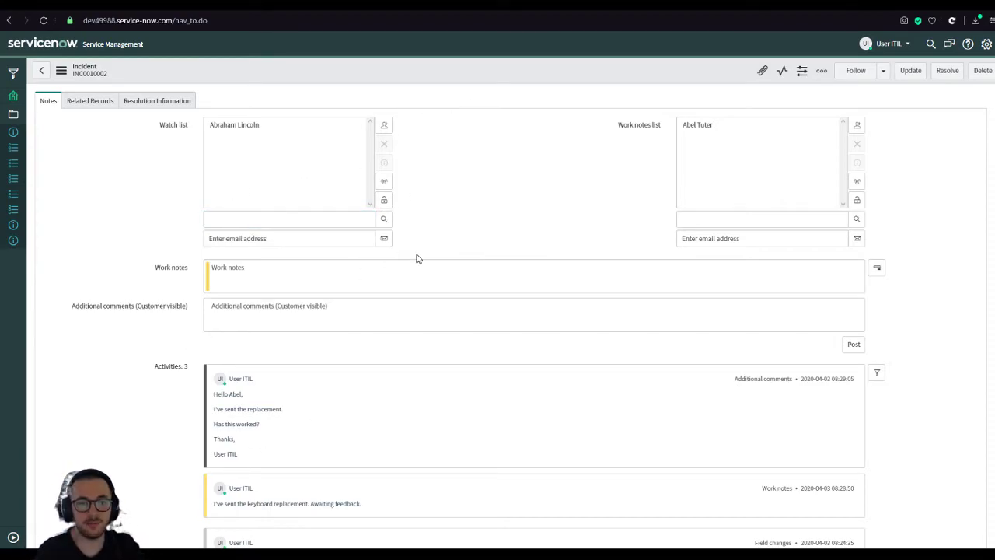
Set the incident's State to On Hold with the On hold reason Awaiting Caller
scroll(472, 241, up, 5)
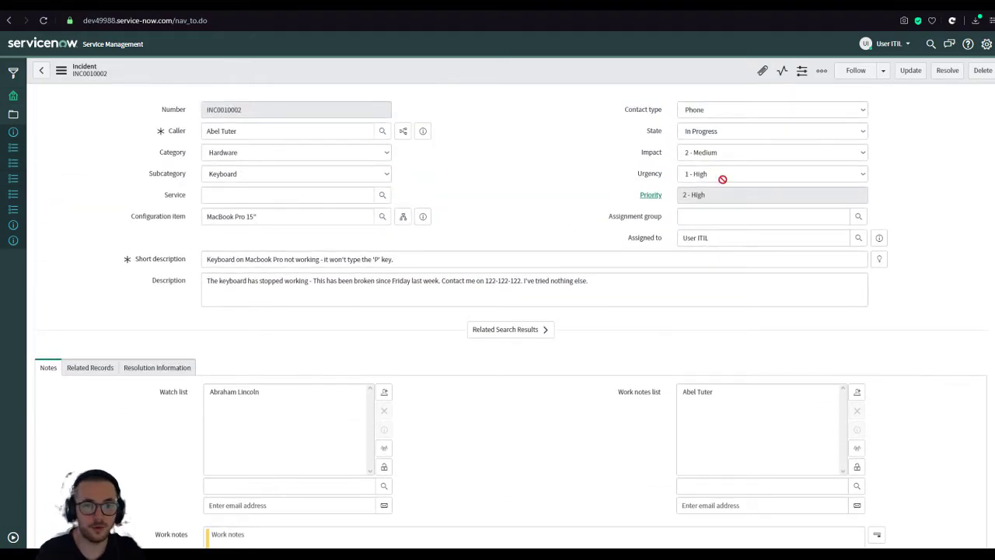
click(704, 134)
click(712, 166)
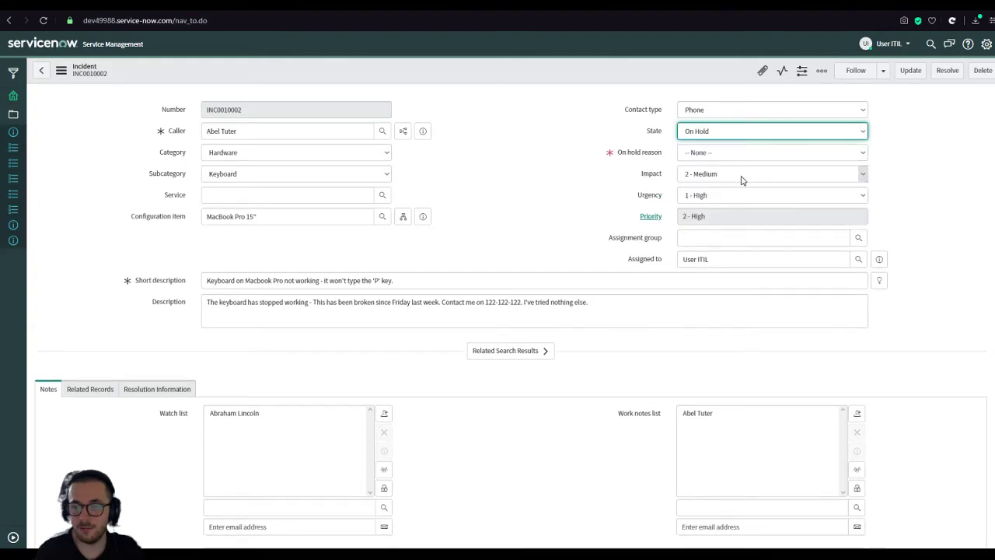
click(700, 153)
click(740, 177)
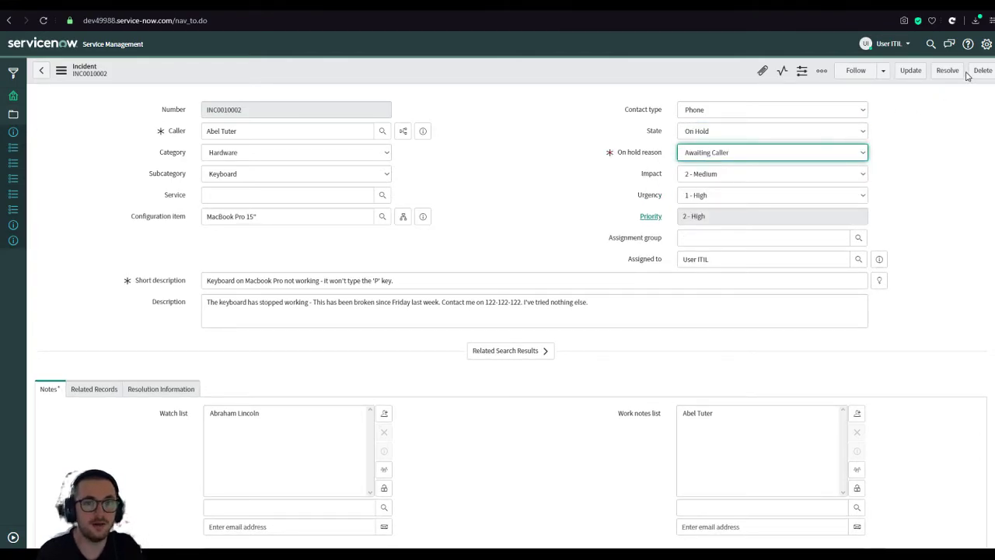
Enter the customer-visible comment "Updated the incident." and save the incident update
click(908, 78)
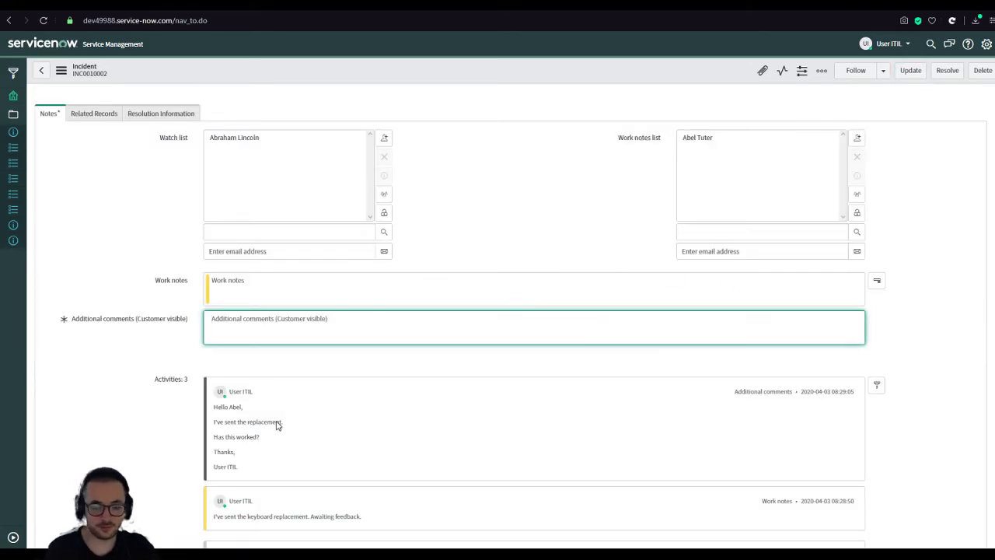
text(U)
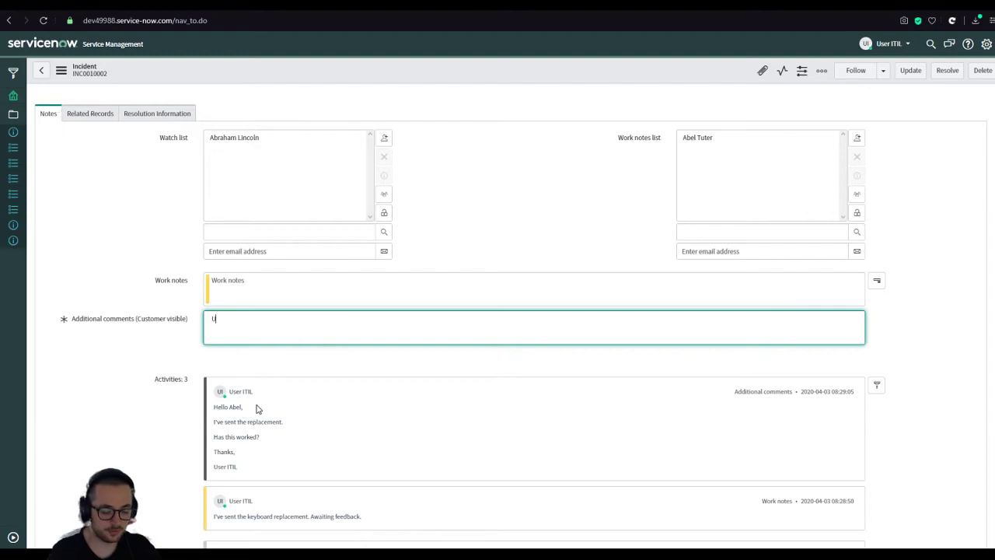
text(pdated the incident.)
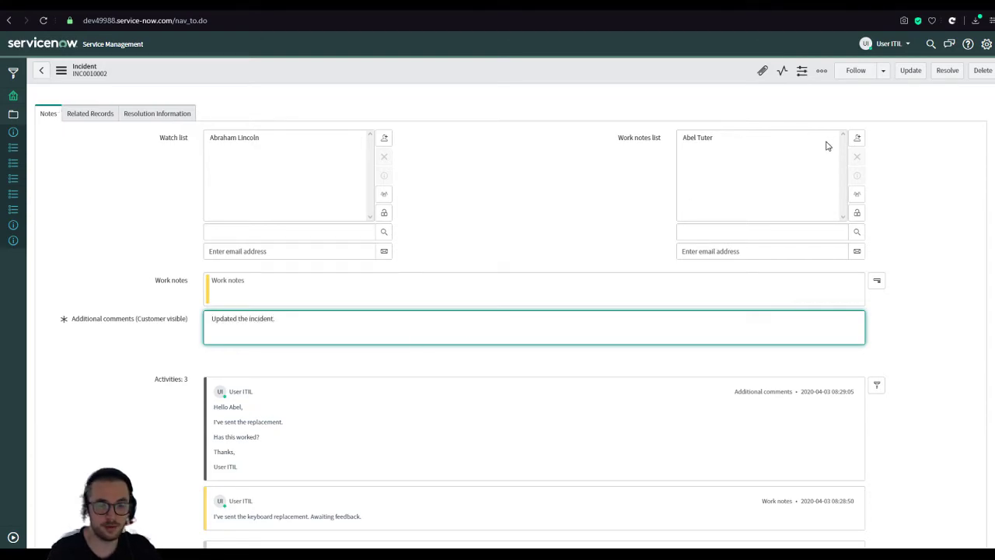
click(911, 72)
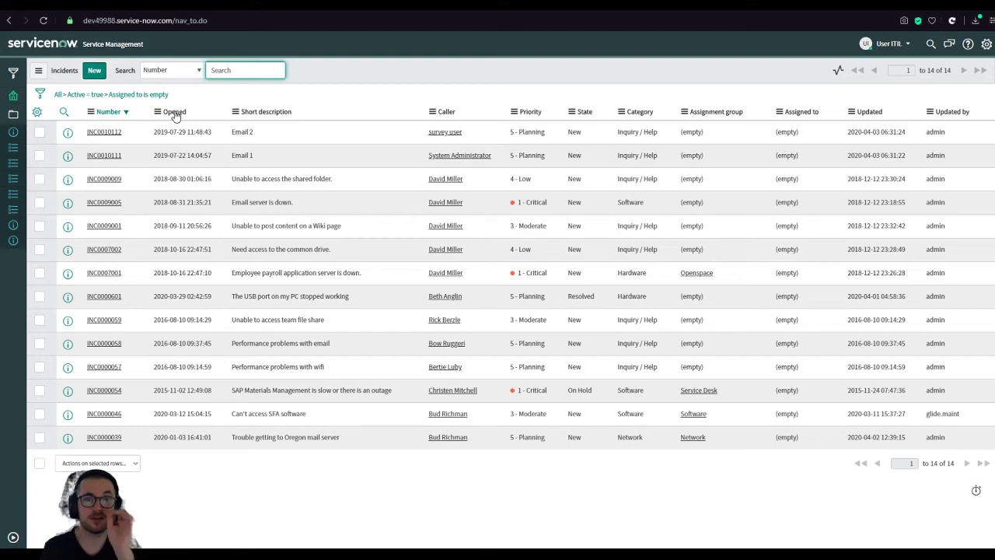
Open the MacBook Pro keyboard incident from the list of incidents assigned to the current agent
click(17, 73)
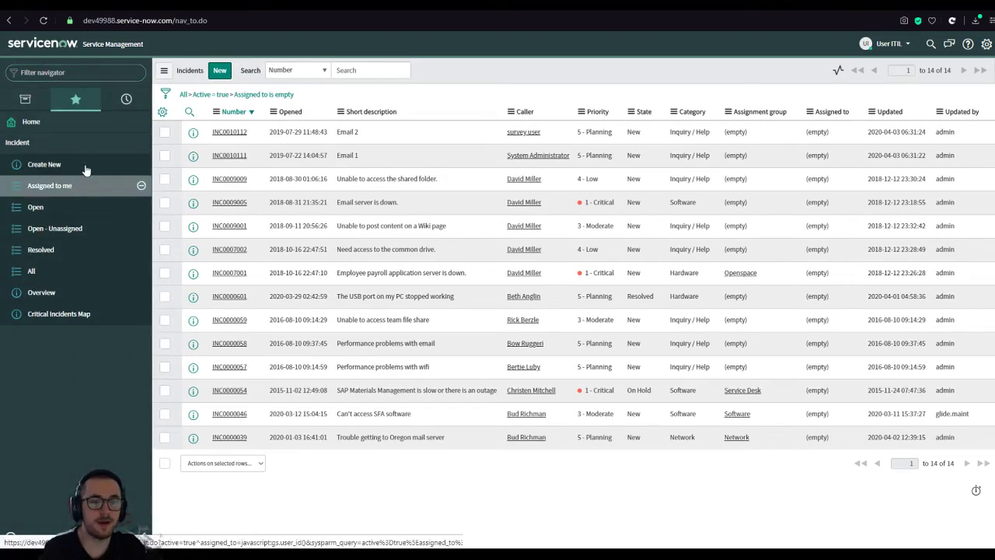
click(78, 184)
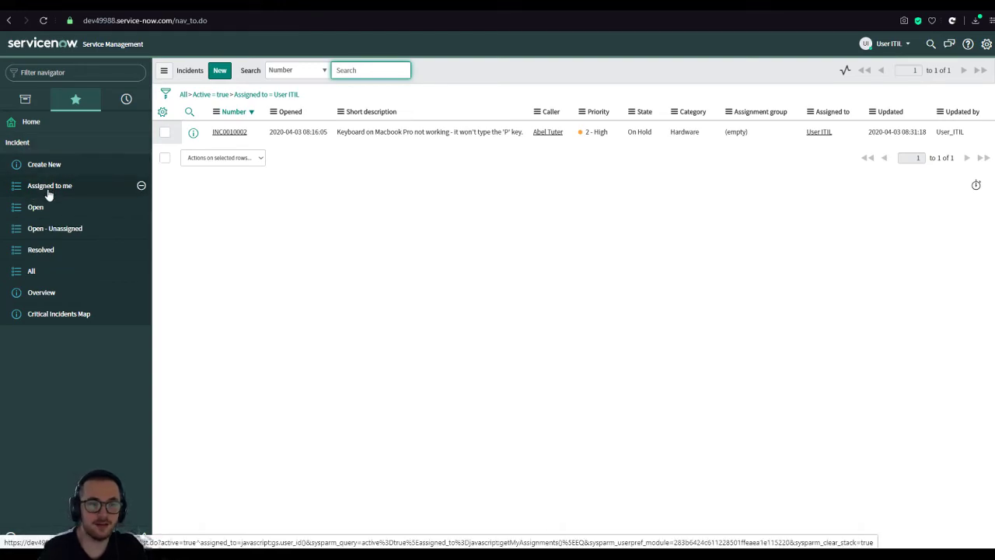
click(229, 132)
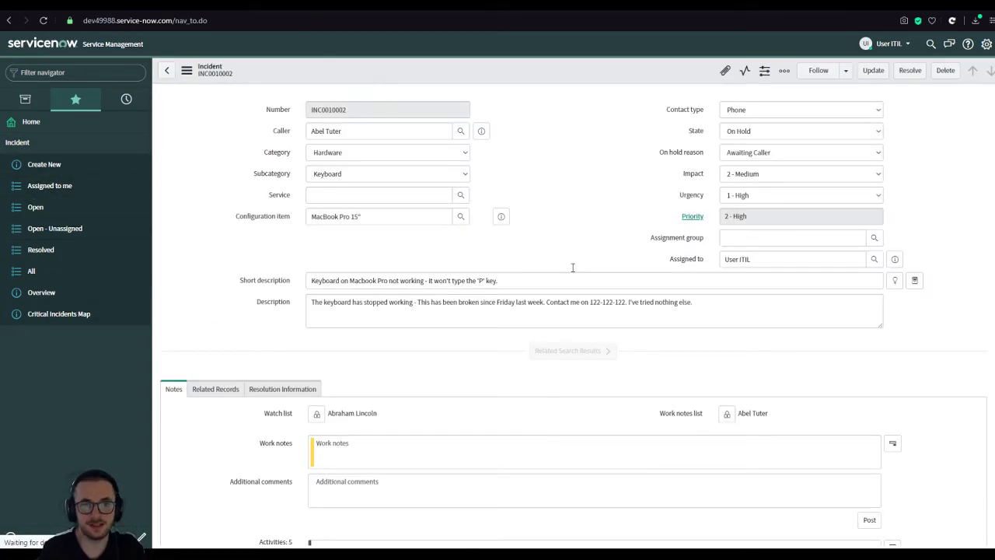
Examine the available State and On hold reason options on the incident without changing them
click(761, 136)
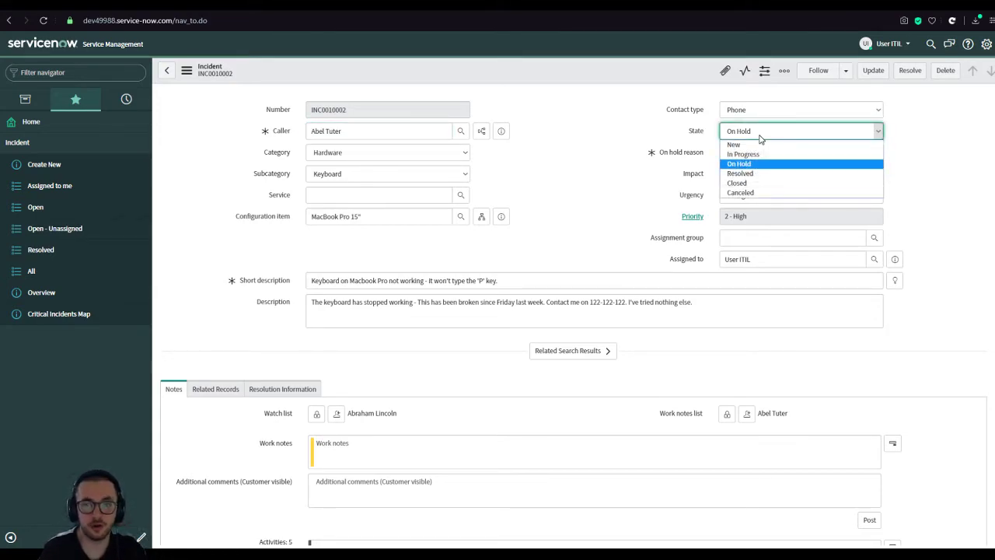
click(761, 135)
click(763, 154)
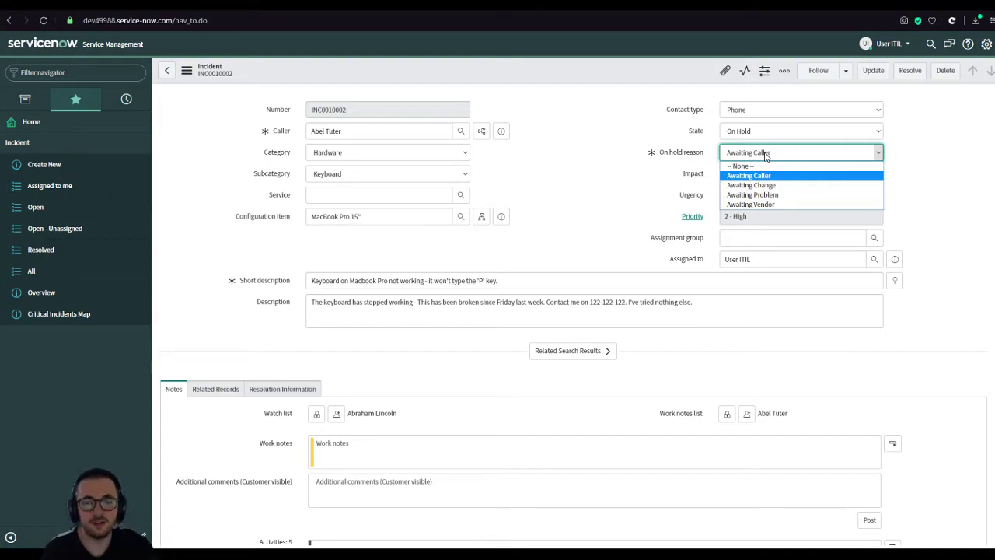
click(766, 153)
click(752, 132)
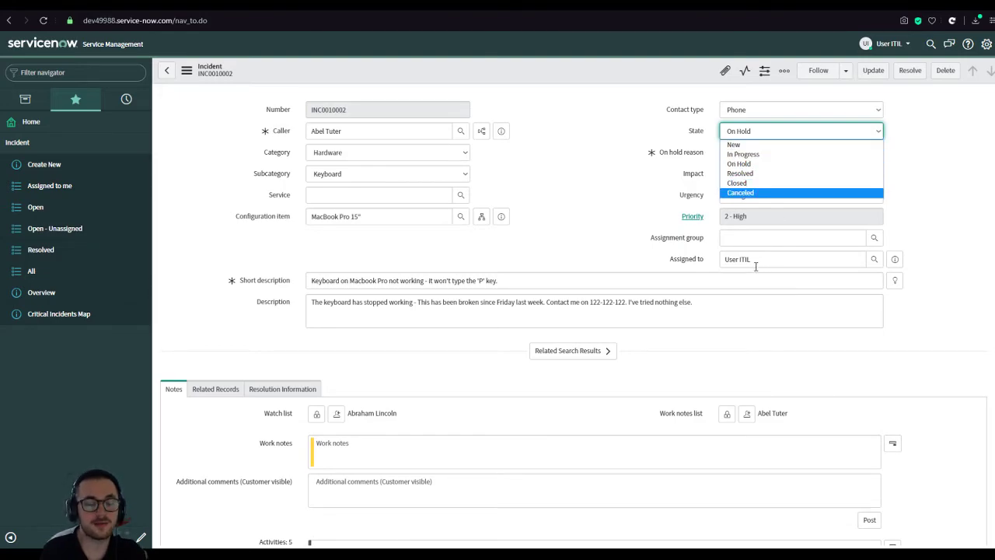
Keep the incident's State at On Hold, review its activity history and return to the ITIL homepage
click(764, 164)
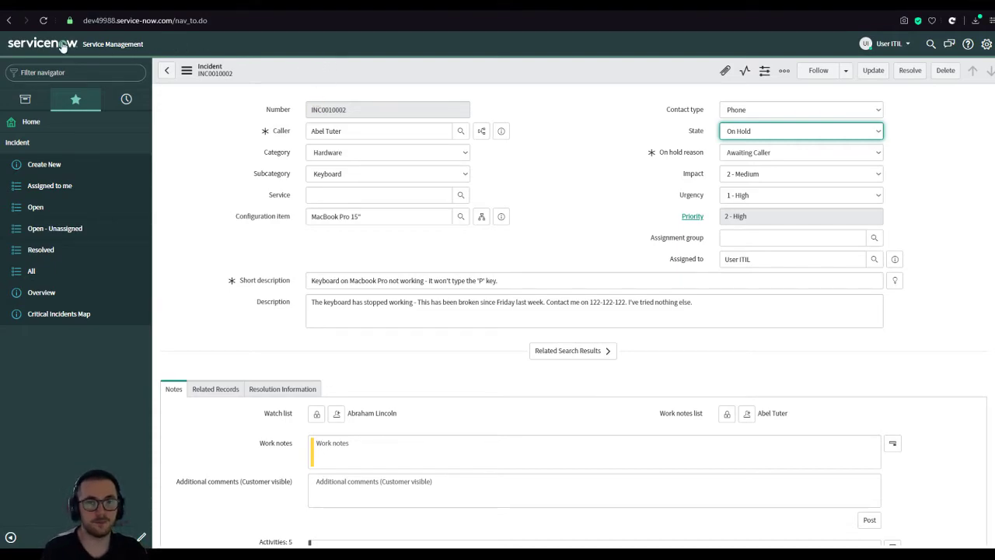
scroll(311, 241, down, 10)
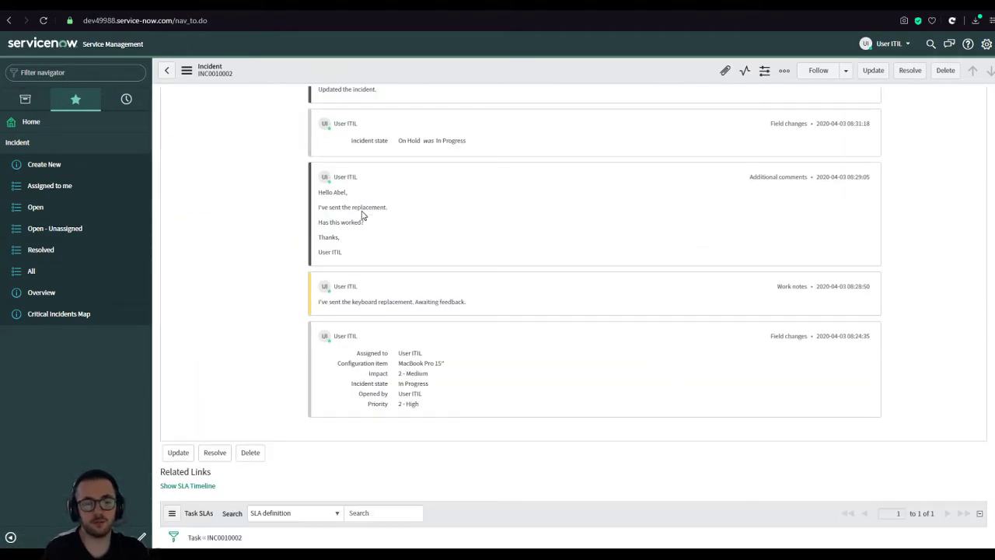
scroll(349, 202, up, 5)
click(51, 44)
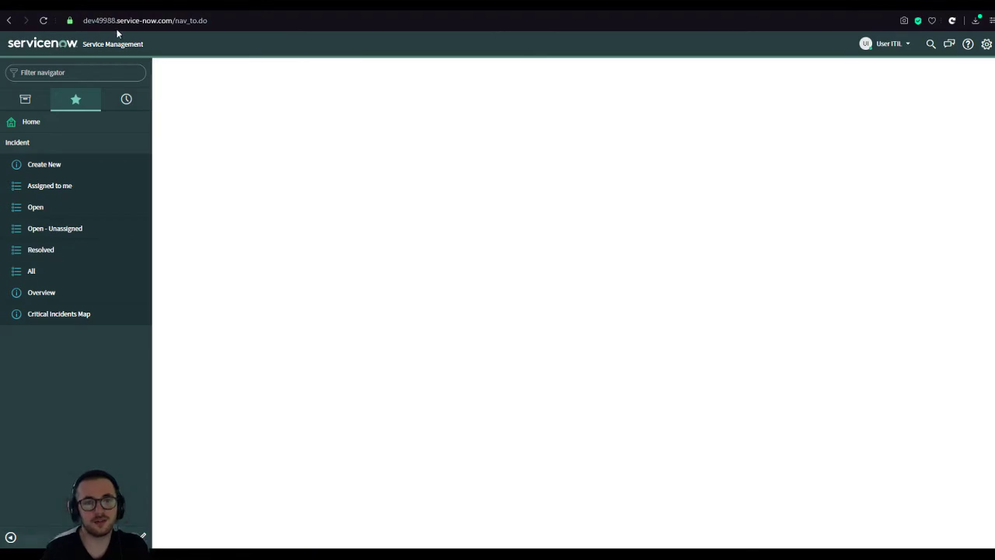
Impersonate the incident's caller by searching for the caller's first name
click(890, 43)
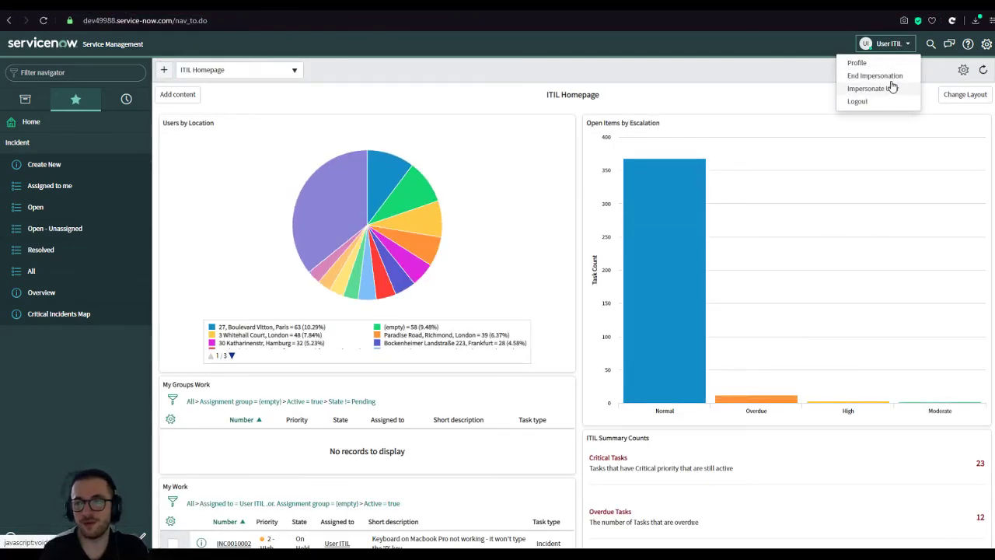
click(887, 90)
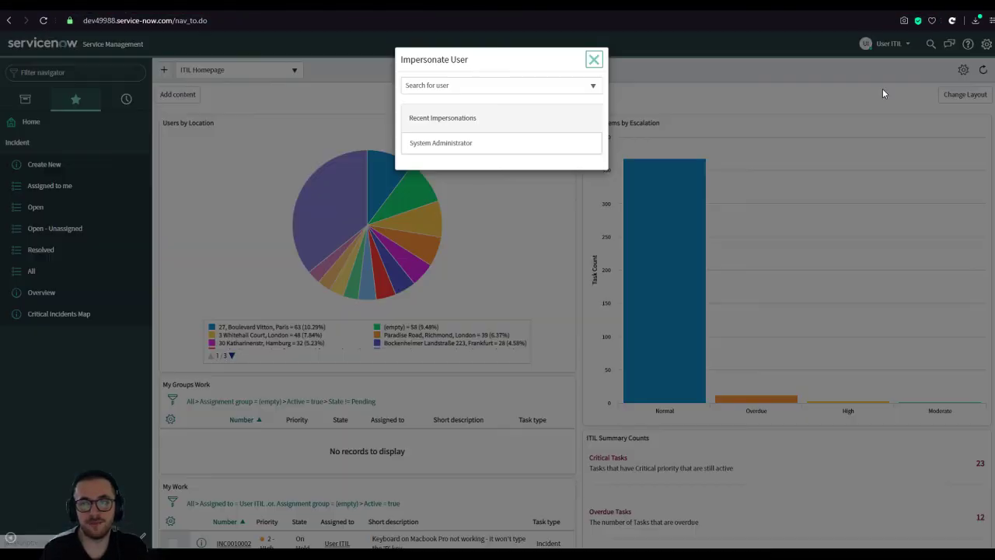
click(456, 87)
text(abel)
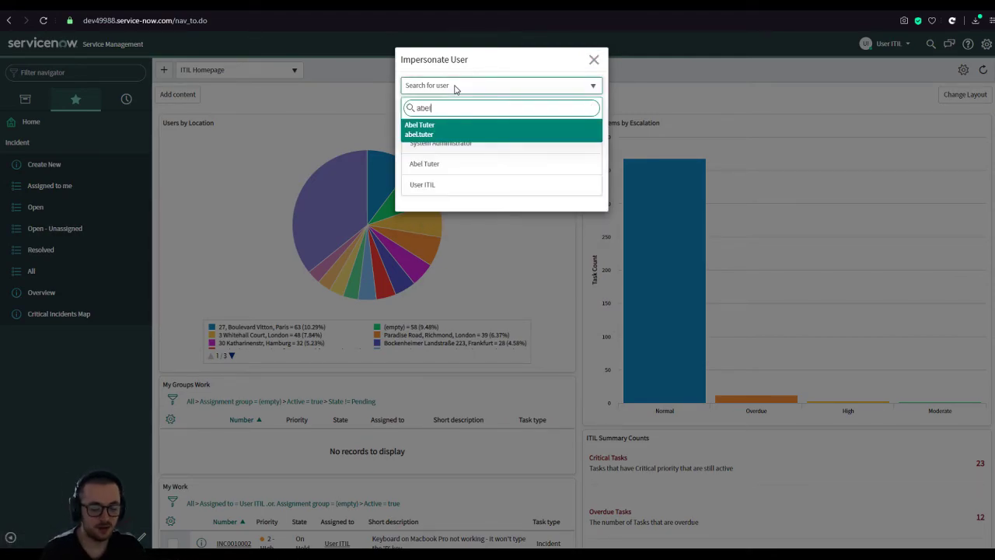
click(428, 139)
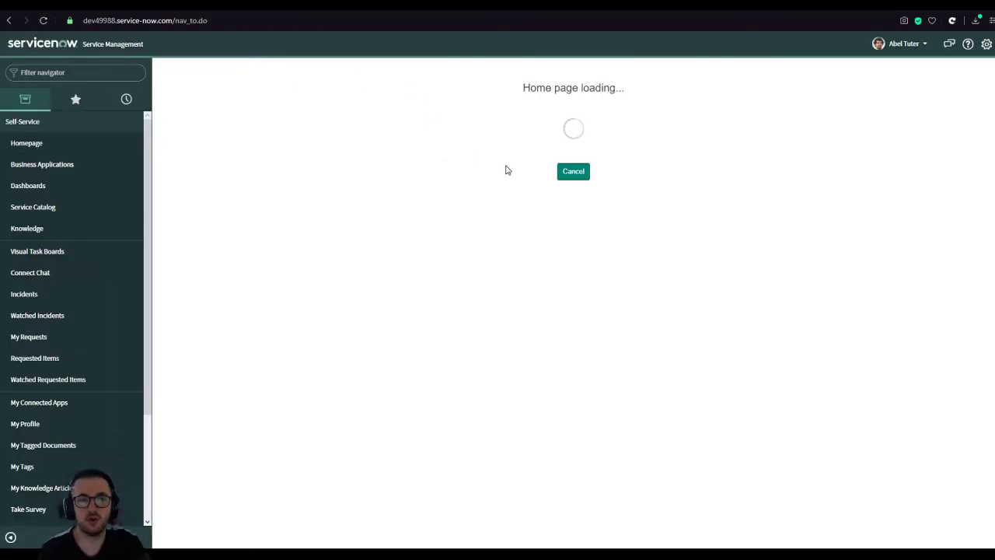
Cancel the homepage load, filter the navigator by "Self-Ser" and open the Self-Service Homepage
click(572, 172)
click(898, 45)
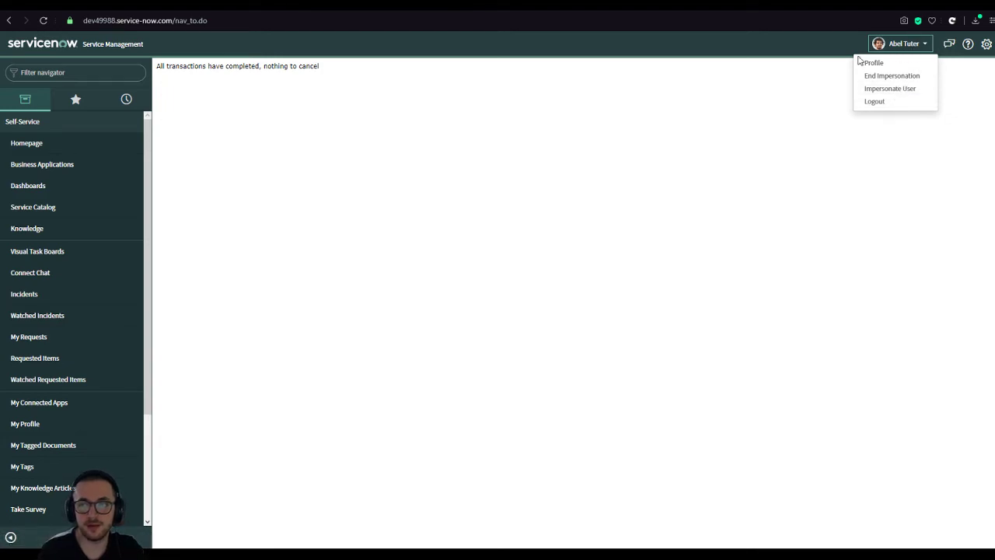
click(172, 21)
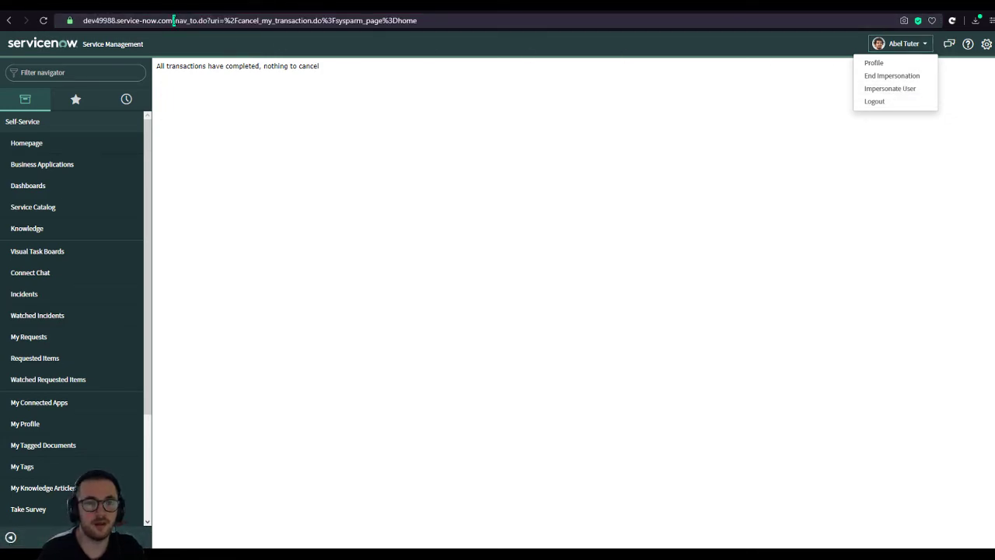
click(108, 72)
text(Self-Ser)
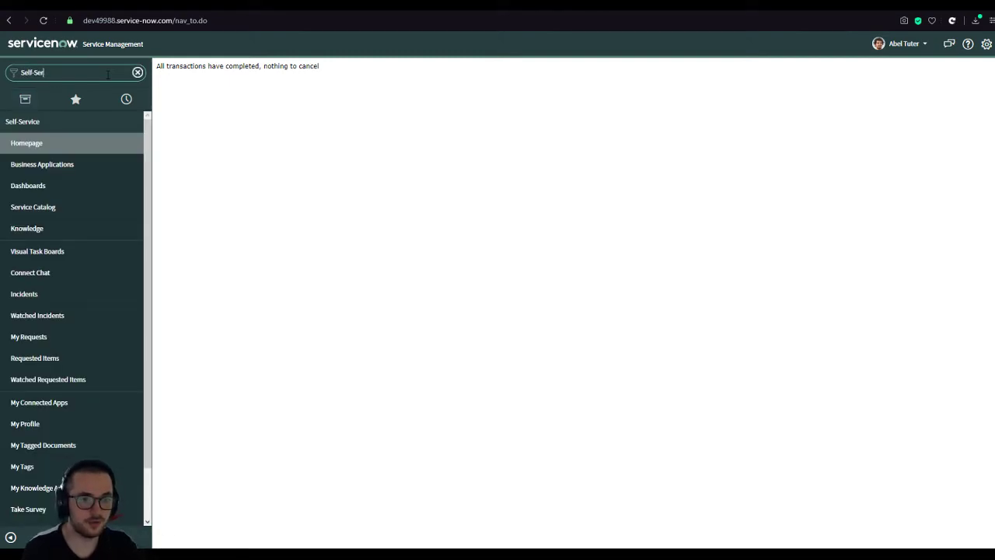
click(66, 143)
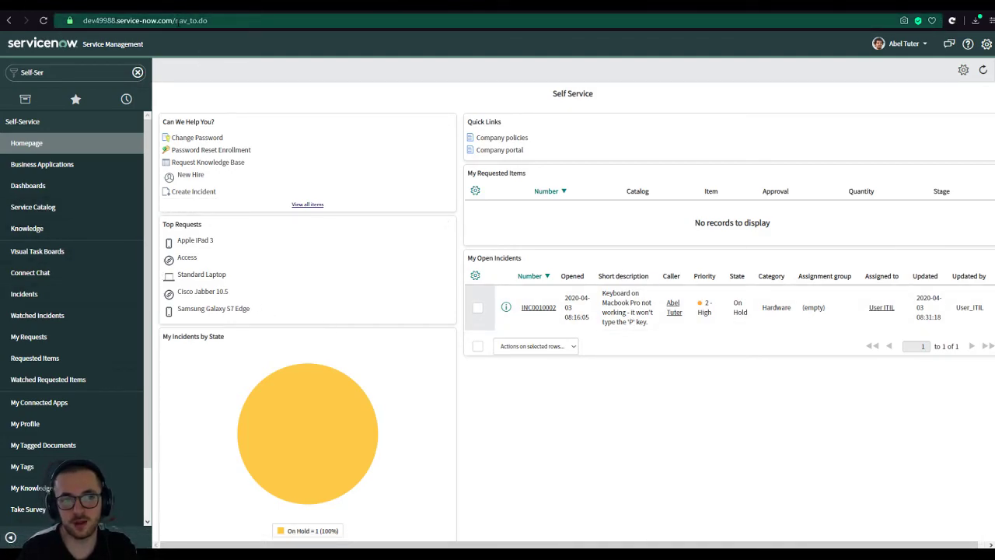
Open the instance's Service Portal at dev49988.service-now.com/sp
drag(177, 20, 311, 23)
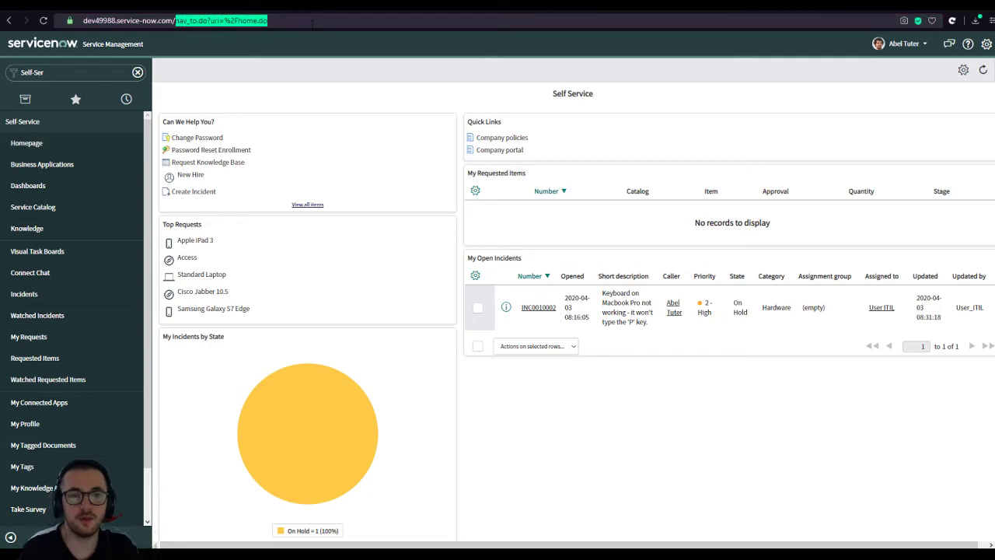
text(sp)
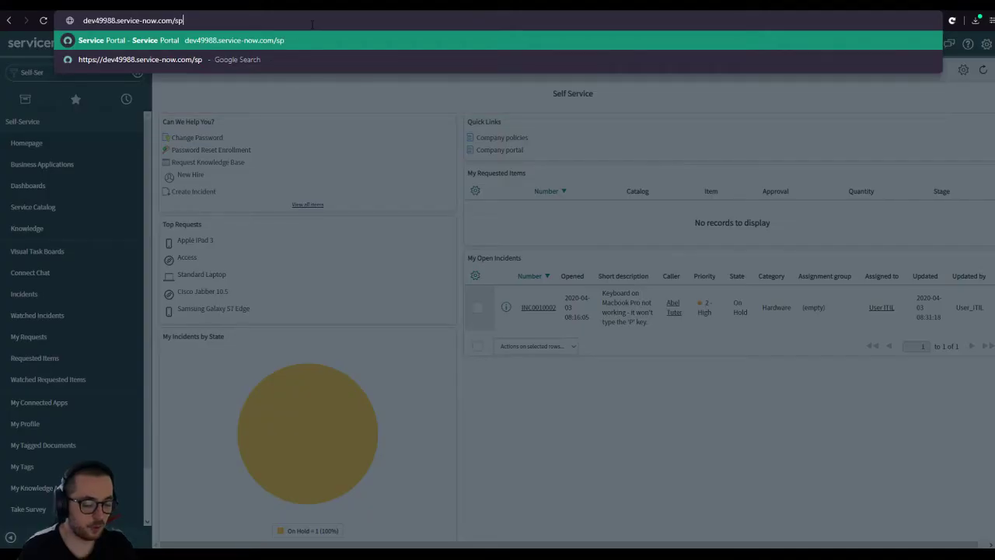
key(Return)
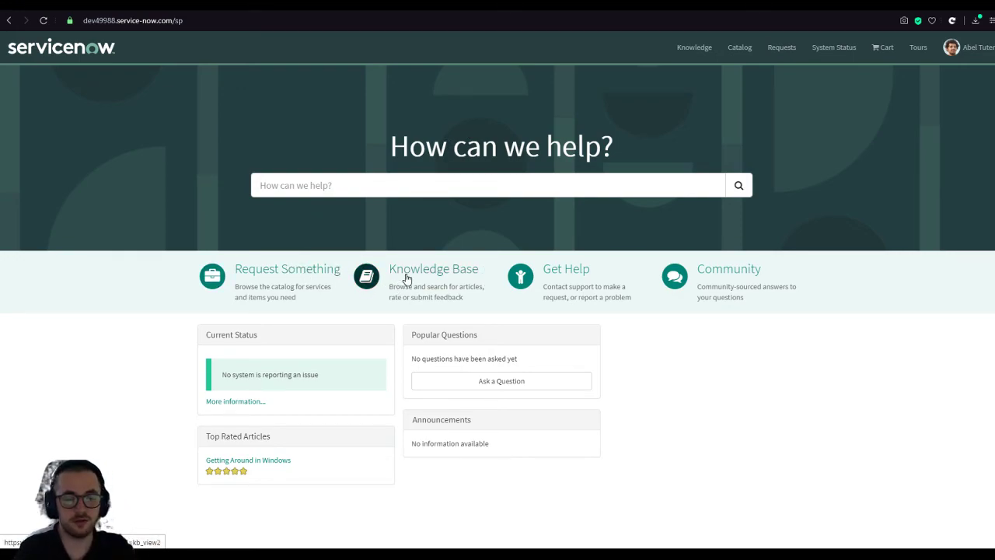
Examine the portal's service catalog, the System Status history and the impersonated caller's user profile
click(548, 275)
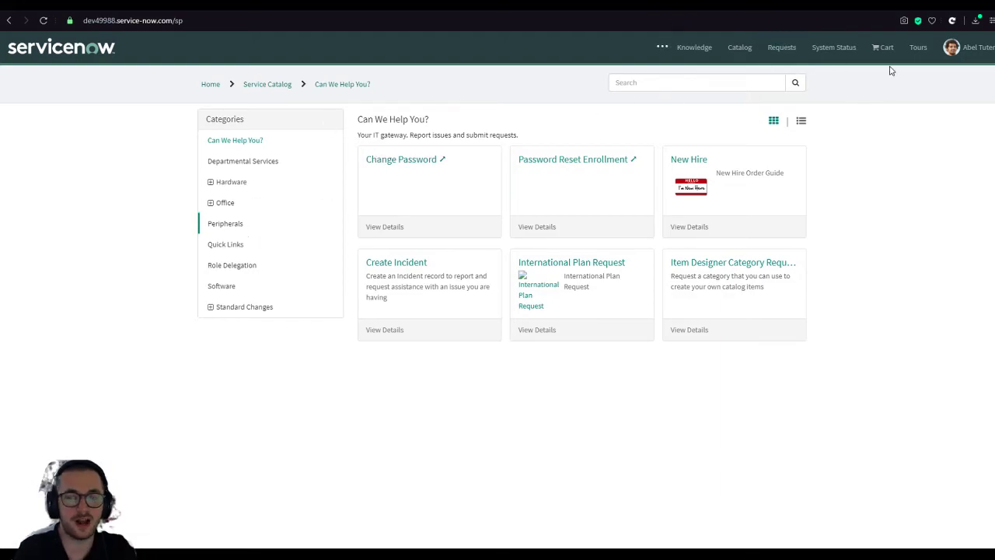
click(964, 48)
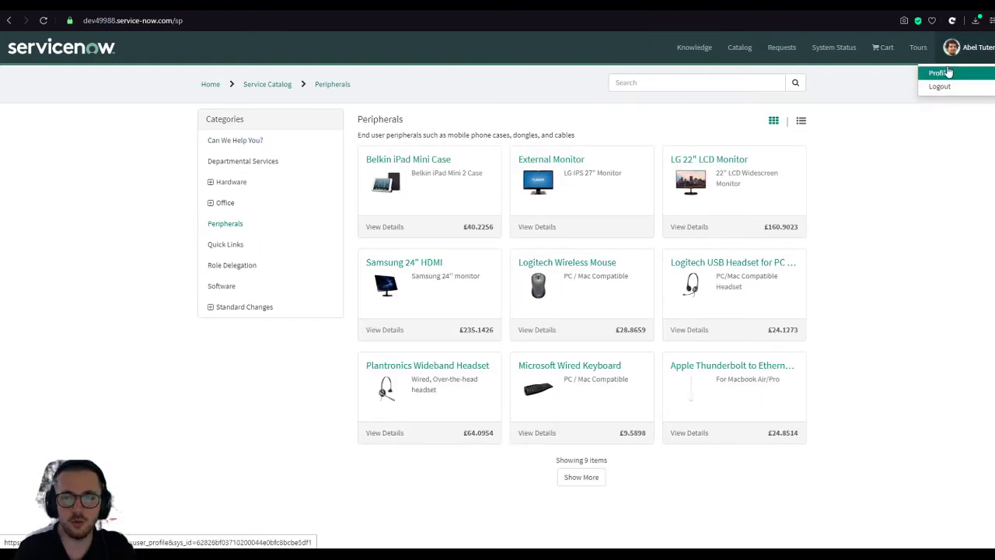
click(893, 52)
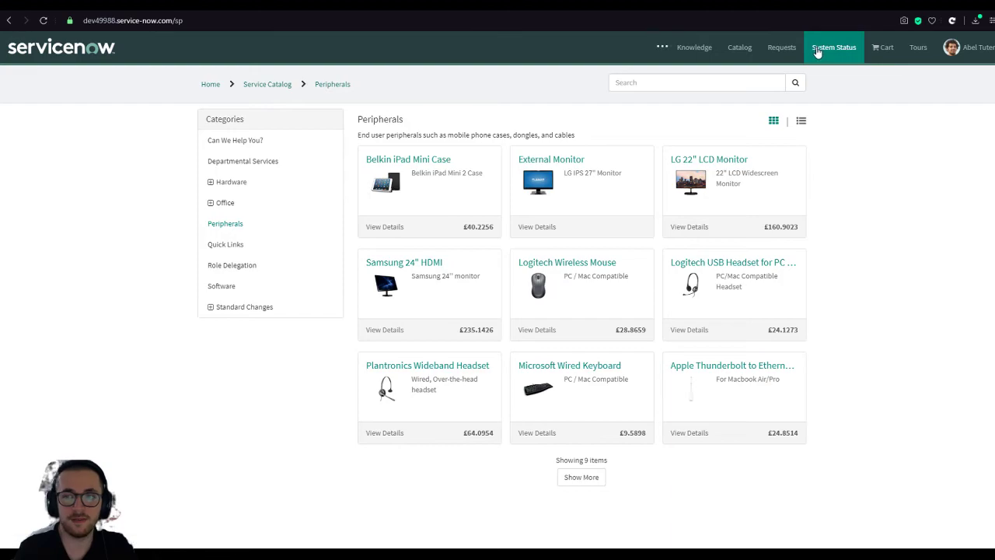
click(814, 50)
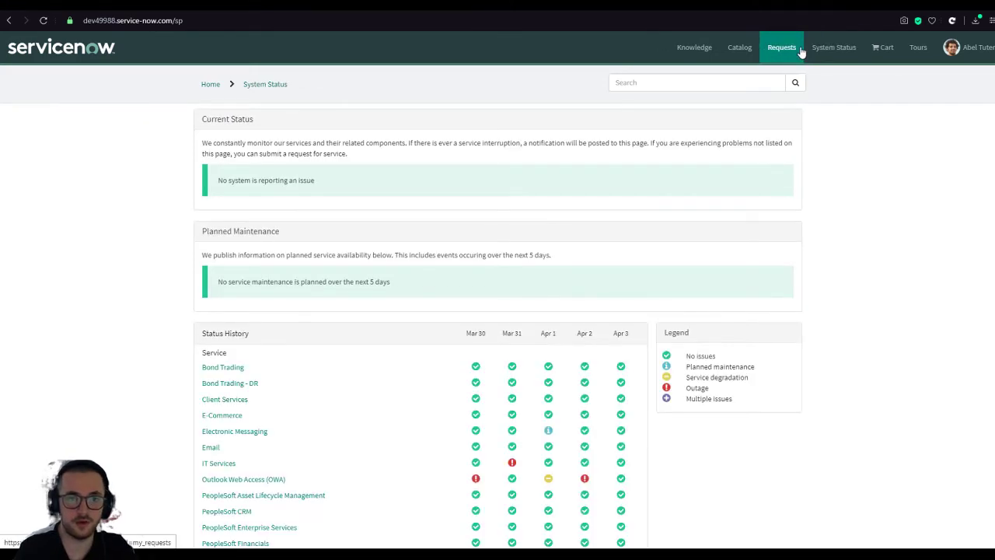
scroll(728, 195, down, 3)
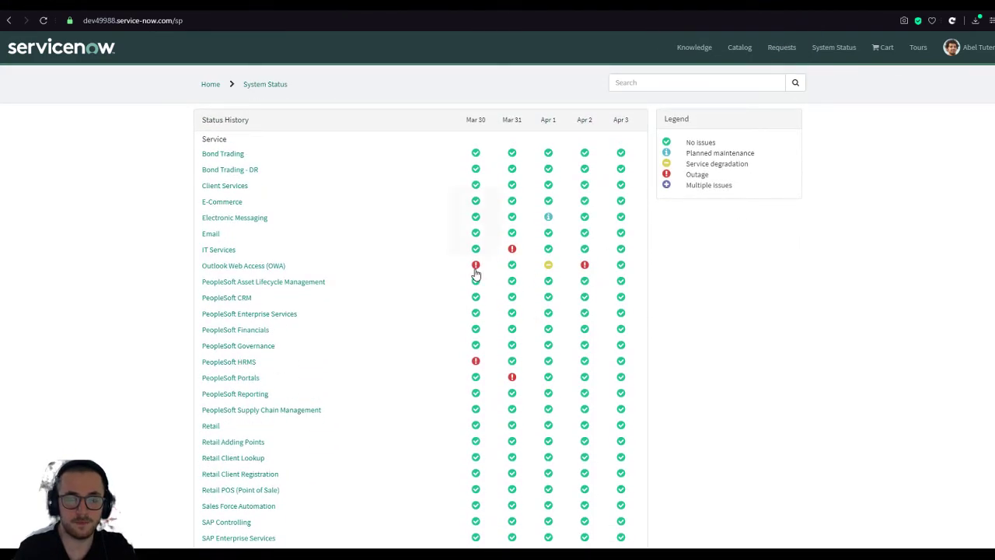
scroll(715, 318, up, 3)
click(976, 48)
click(968, 73)
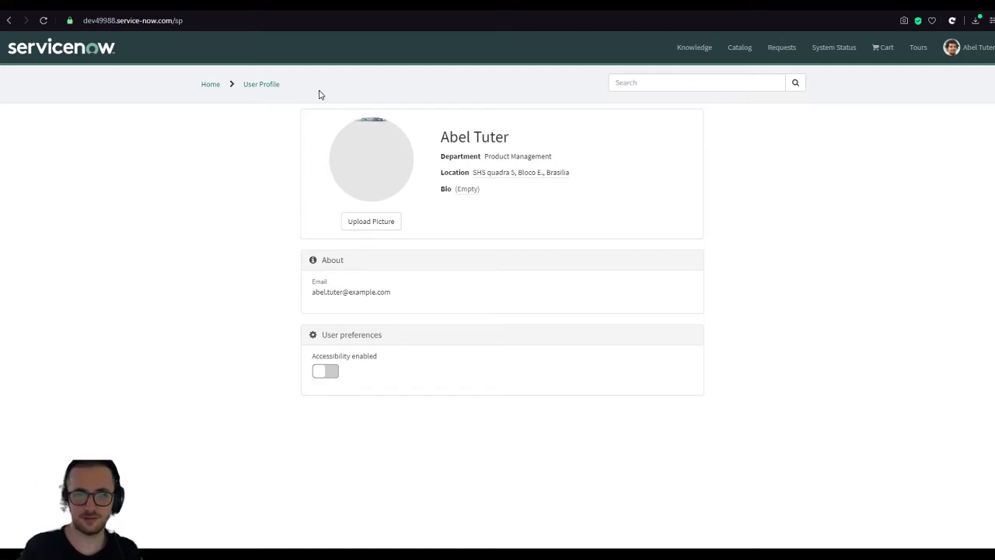
Return from the Service Portal to the instance's main interface and show the Self-Service Homepage with the navigator collapsed
drag(176, 21, 486, 21)
key(BackSpace)
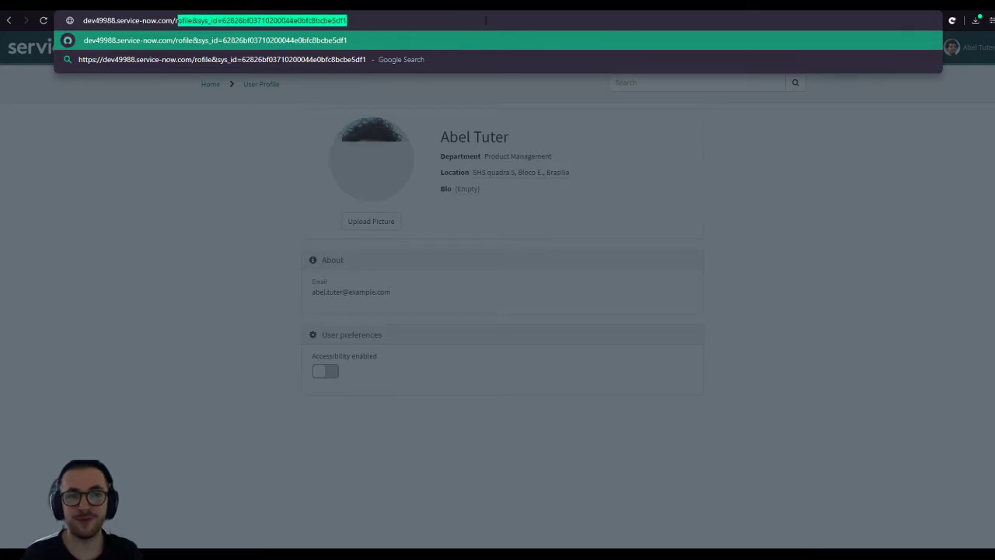
key(BackSpace)
key(BackSpace)
key(Return)
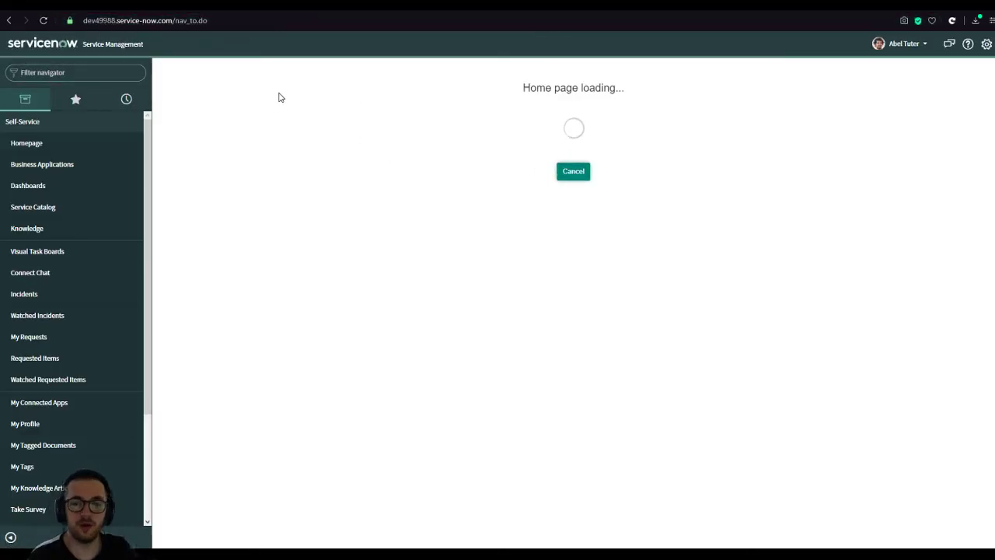
click(70, 139)
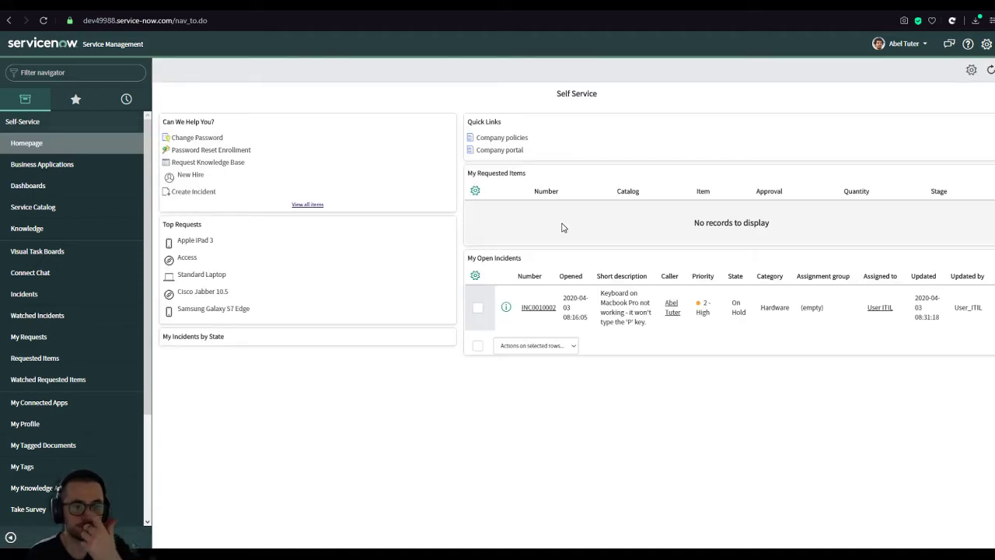
click(12, 536)
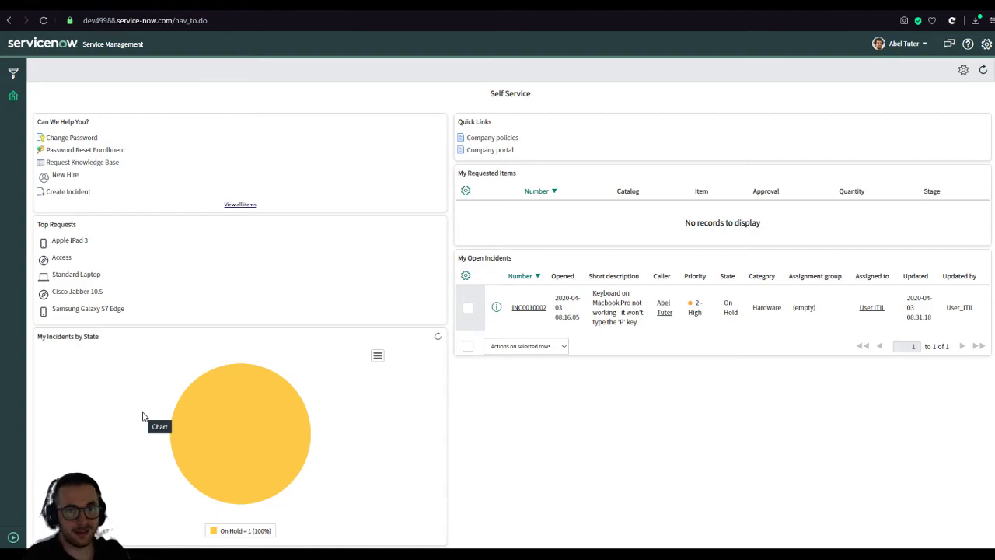
Open the MacBook Pro keyboard incident from My Open Incidents and examine its State, On hold reason and activity comments
click(533, 309)
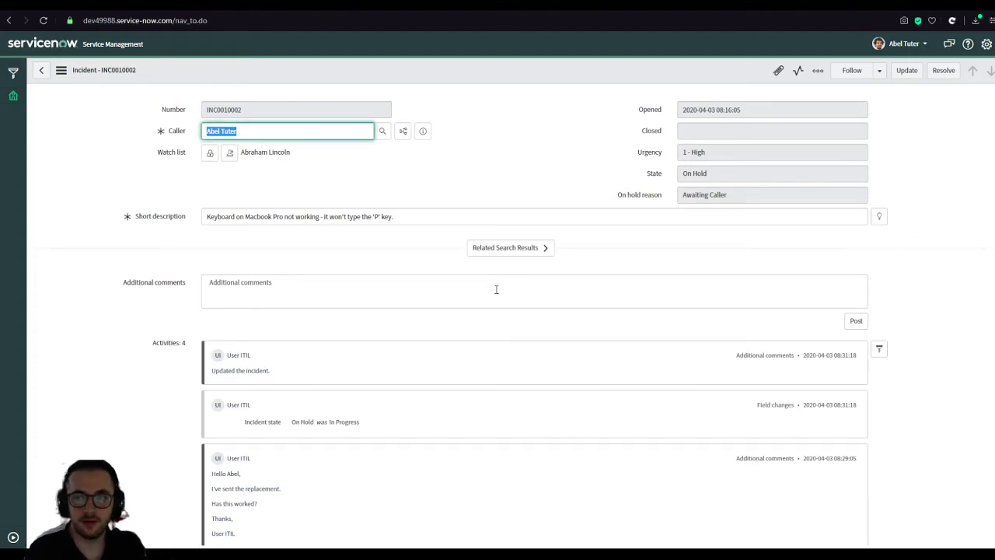
click(673, 181)
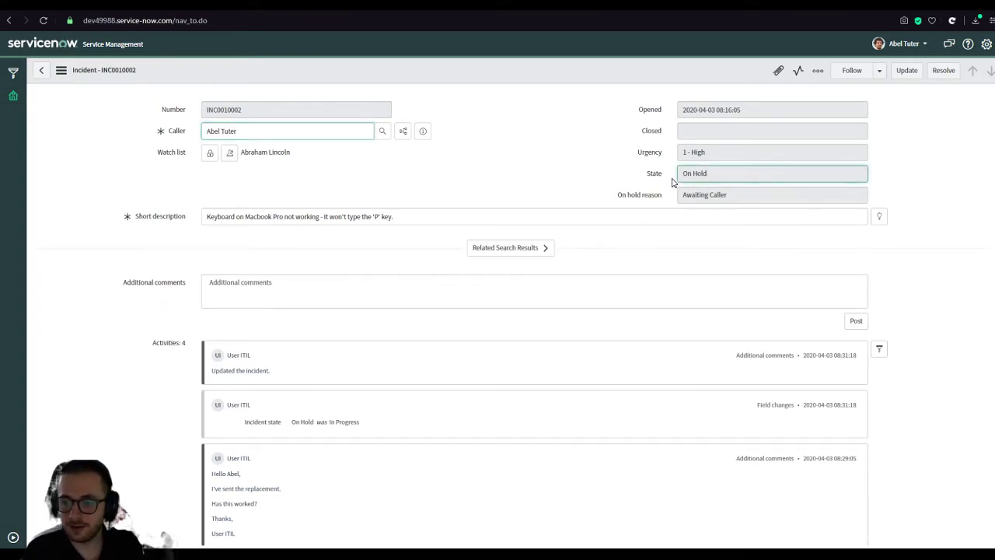
click(754, 195)
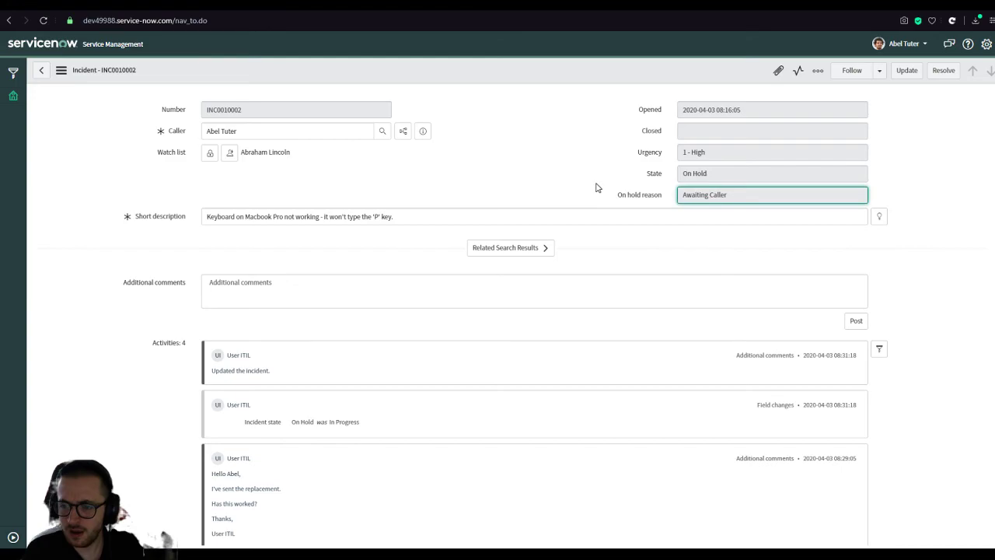
scroll(374, 298, down, 3)
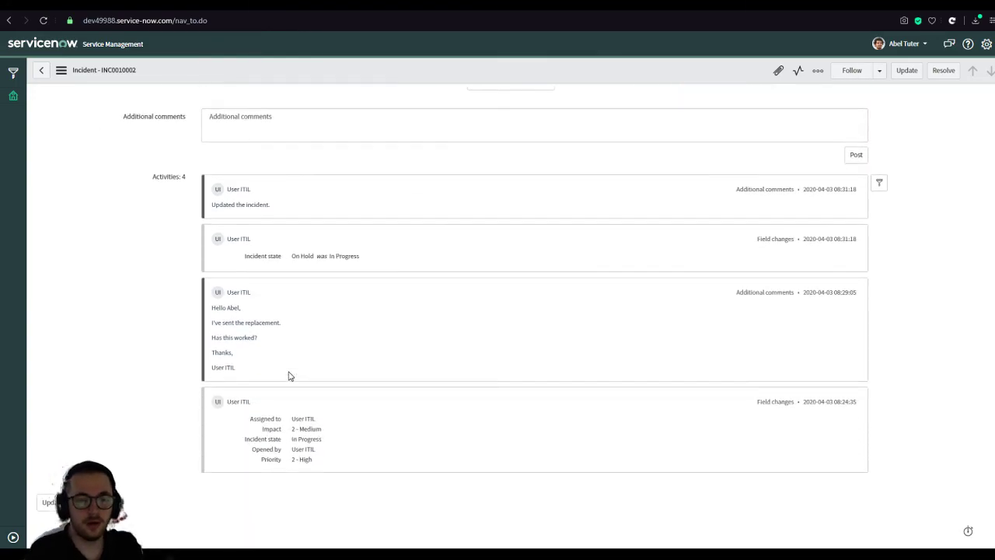
scroll(393, 384, up, 3)
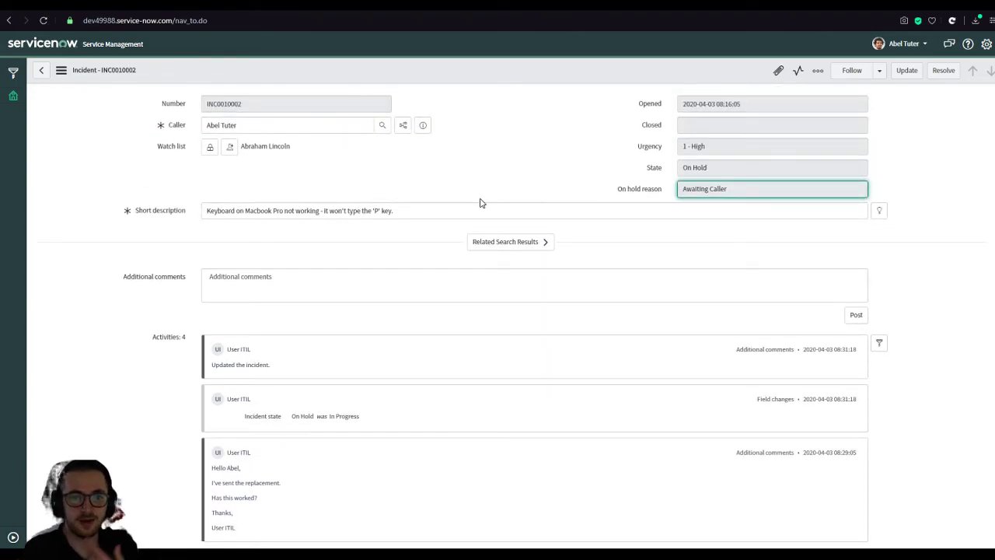
scroll(206, 349, down, 2)
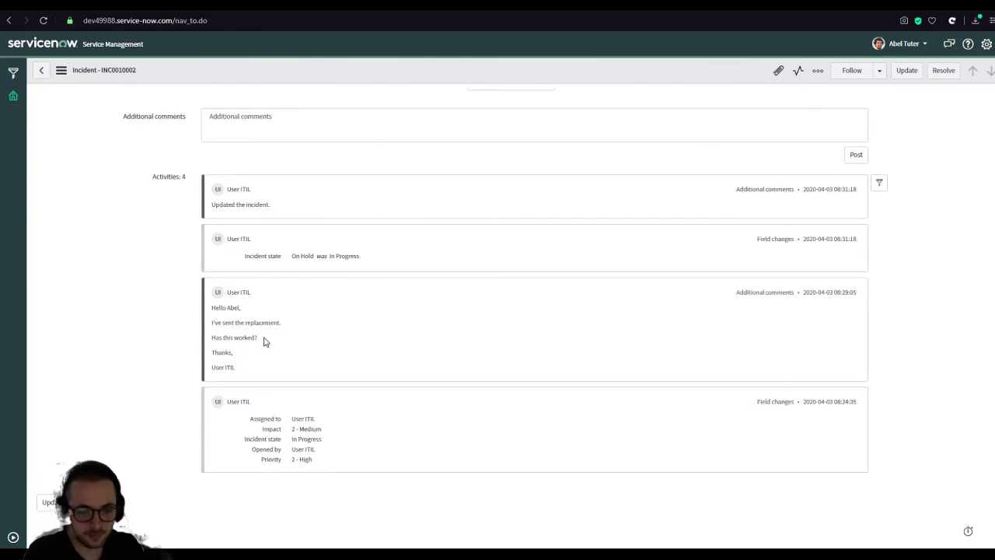
drag(208, 288, 211, 332)
click(351, 342)
scroll(351, 342, up, 2)
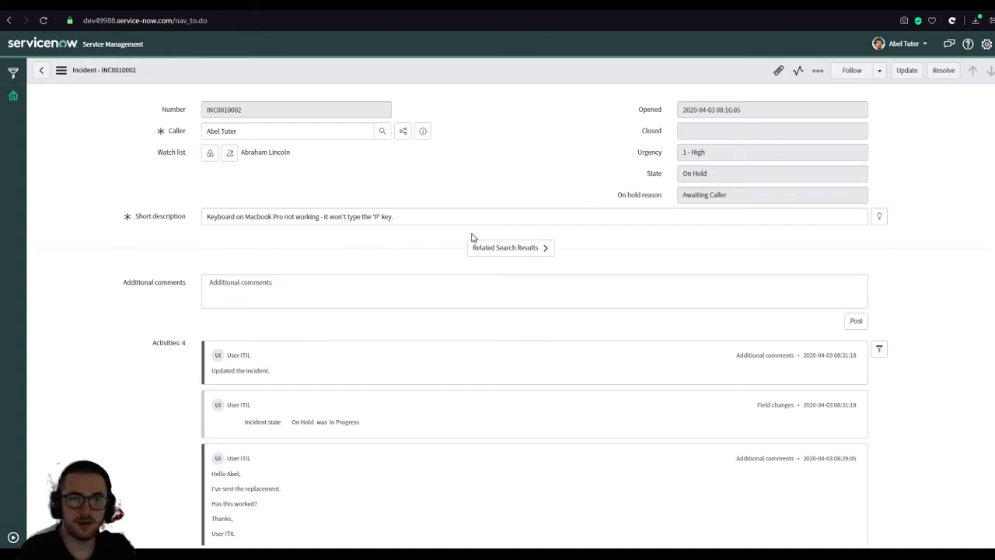
Resolve the incident as the caller and open the resolved record to review its activity history
click(944, 71)
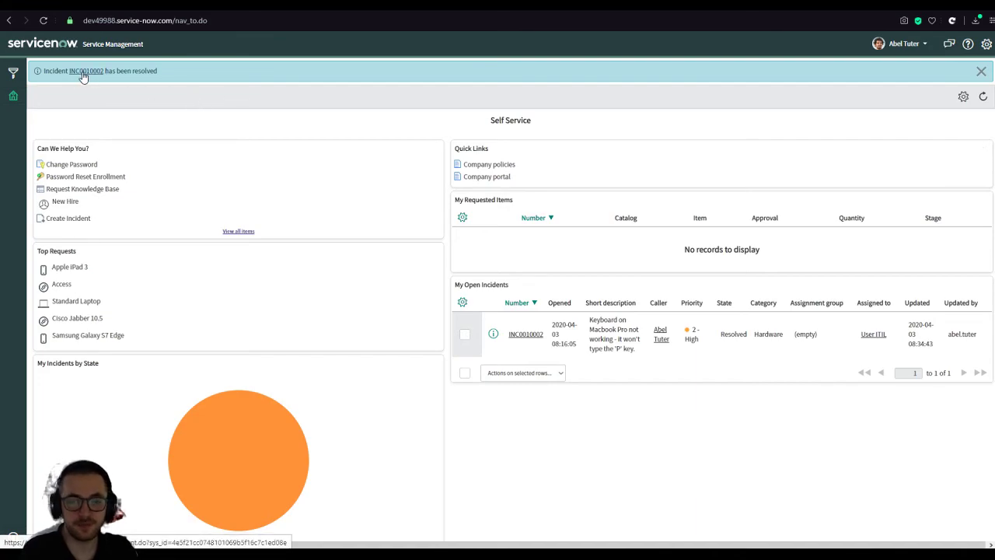
click(84, 72)
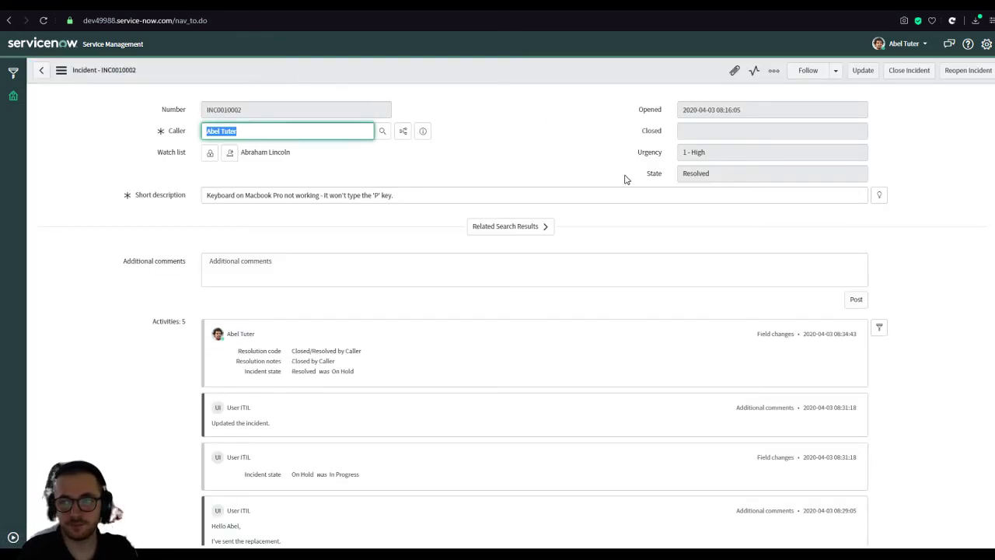
scroll(570, 188, down, 3)
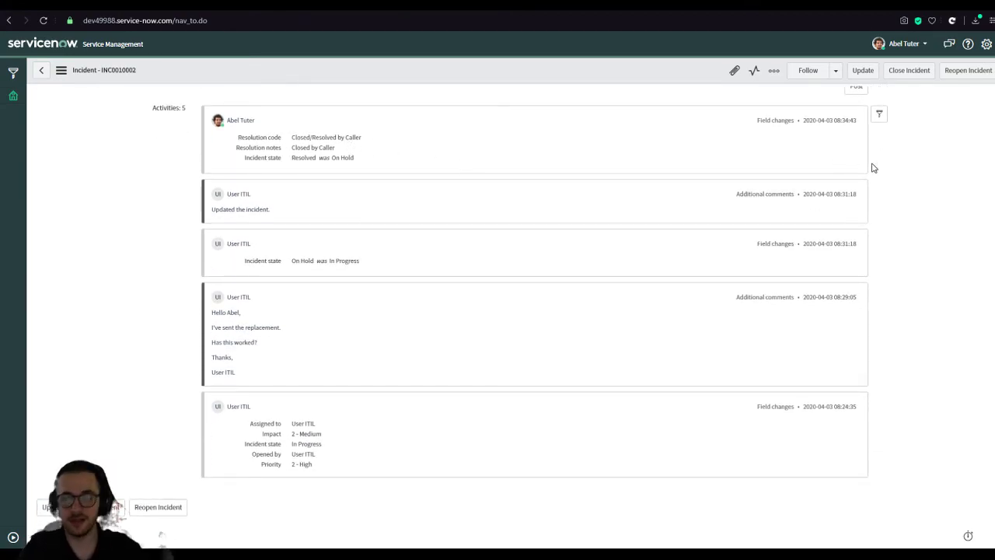
scroll(878, 173, up, 3)
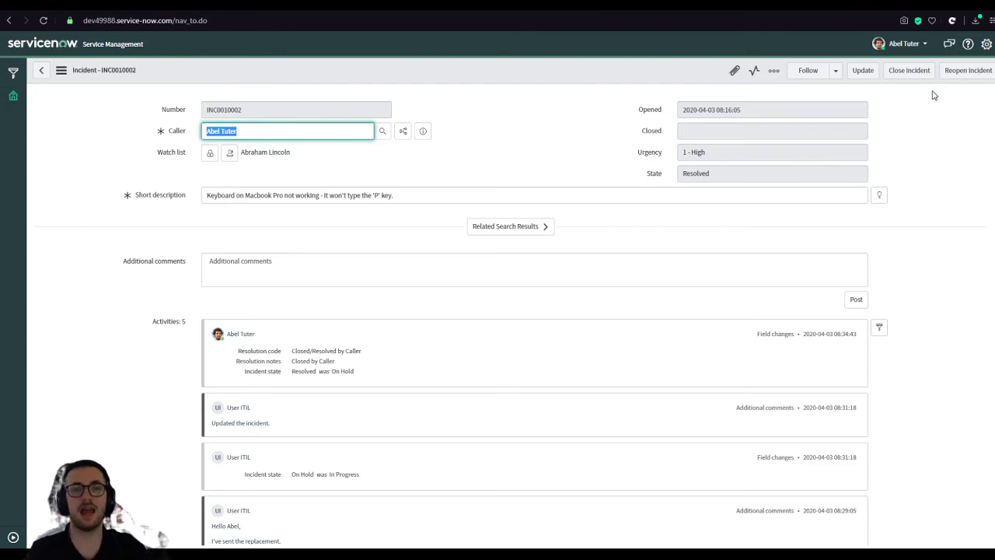
End the caller impersonation and impersonate the User ITIL account, cancelling the homepage loading
click(906, 44)
click(872, 77)
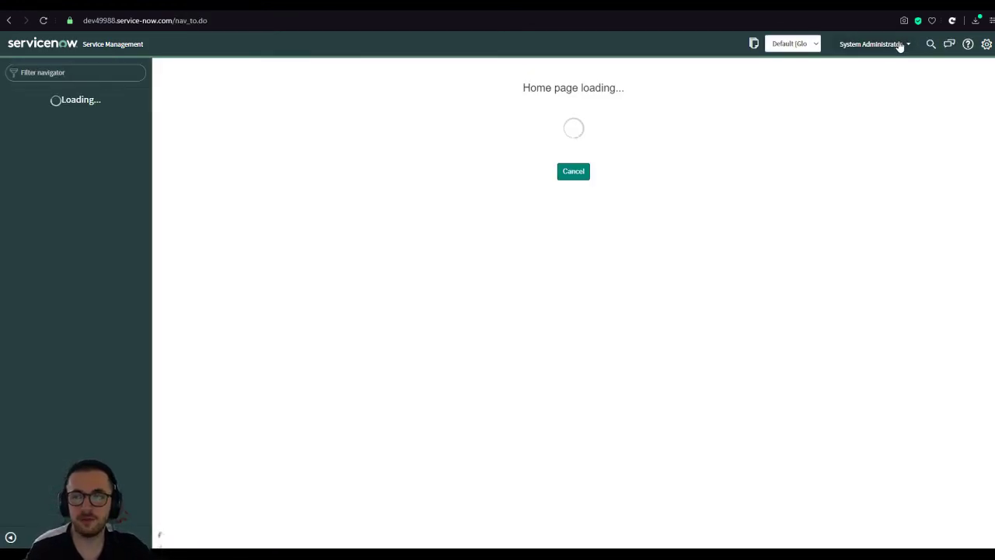
click(901, 45)
click(574, 172)
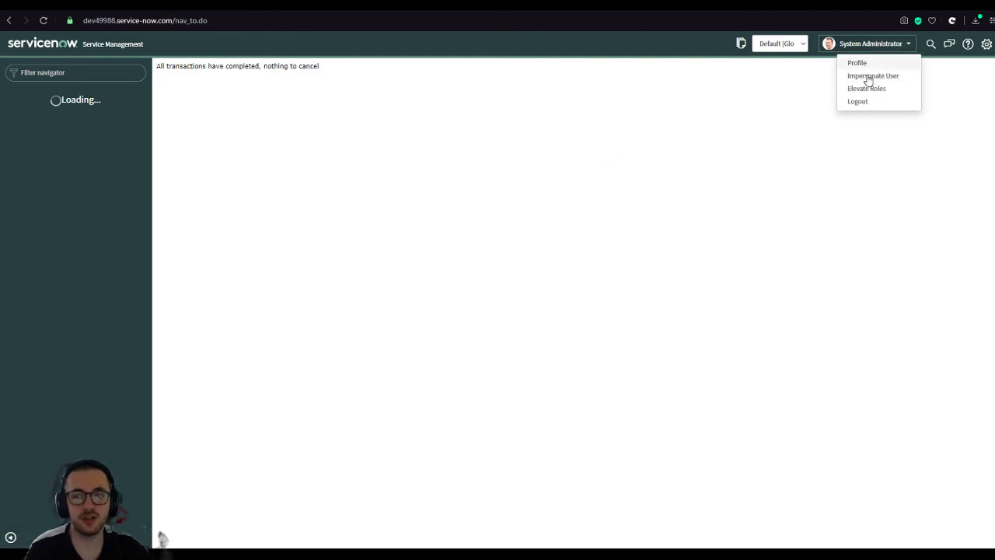
click(864, 76)
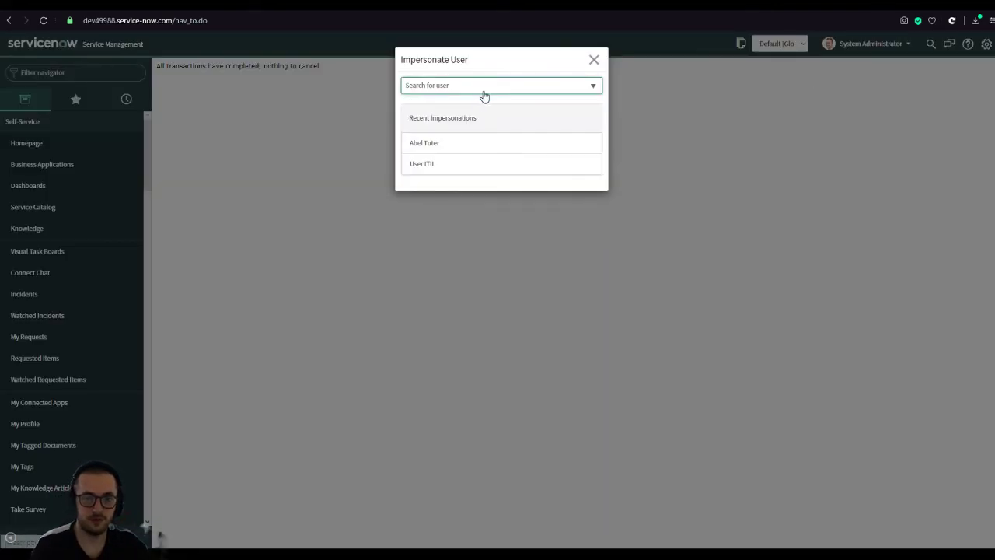
click(443, 164)
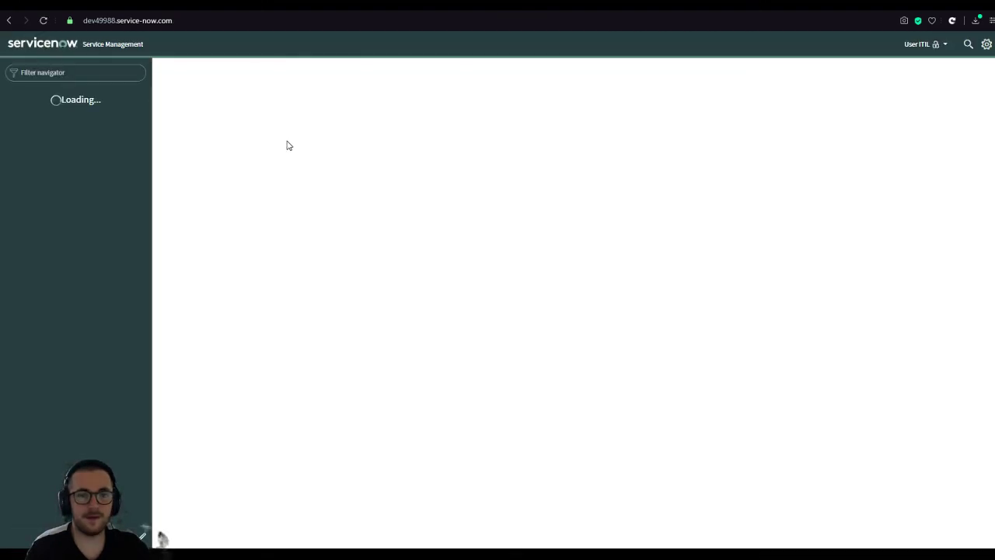
click(575, 171)
Open the MacBook Pro keyboard incident from the incidents assigned to me and examine the resolution details in its latest activity entry
click(68, 190)
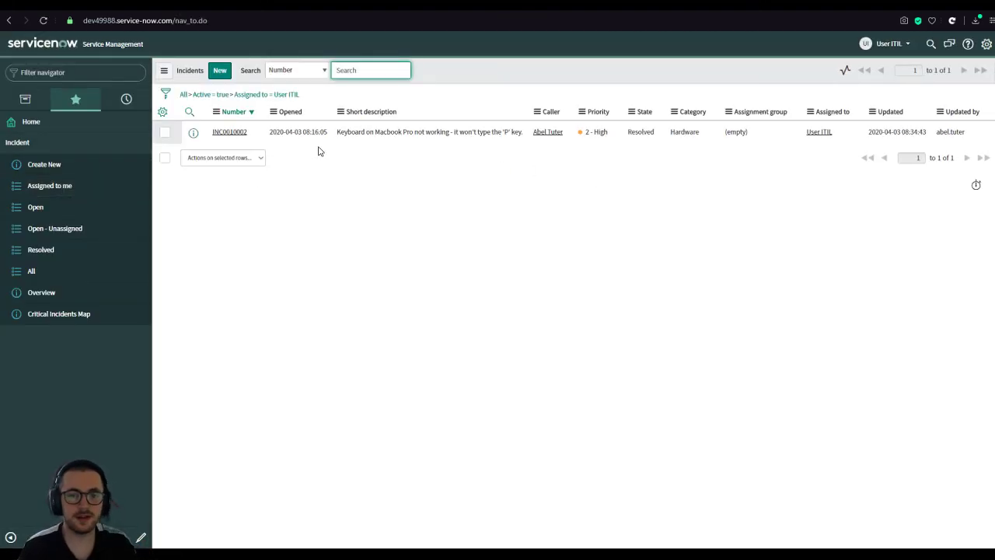
click(227, 132)
scroll(444, 303, down, 2)
scroll(417, 342, down, 3)
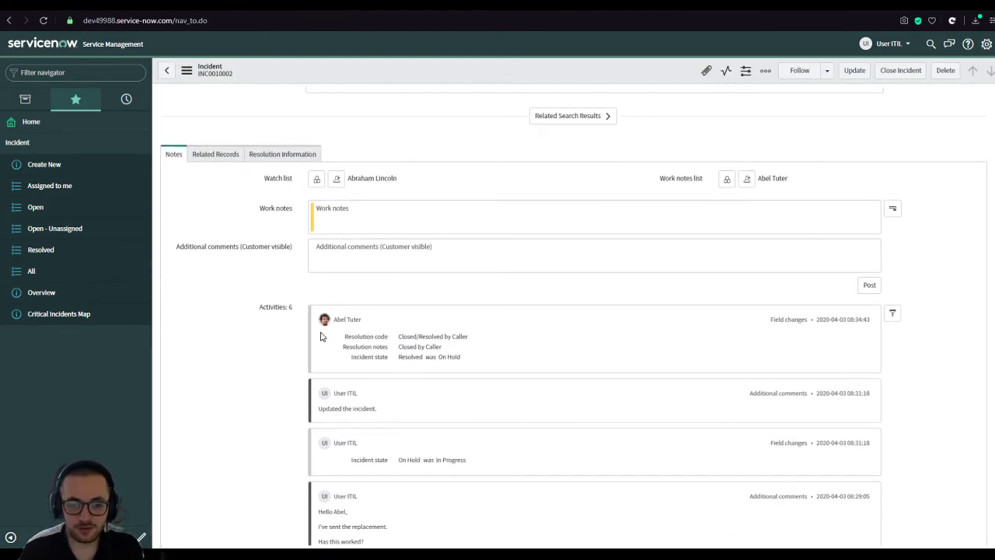
mouse_move(400, 337)
mouse_down()
mouse_move(467, 347)
mouse_move(403, 347)
mouse_up()
click(467, 346)
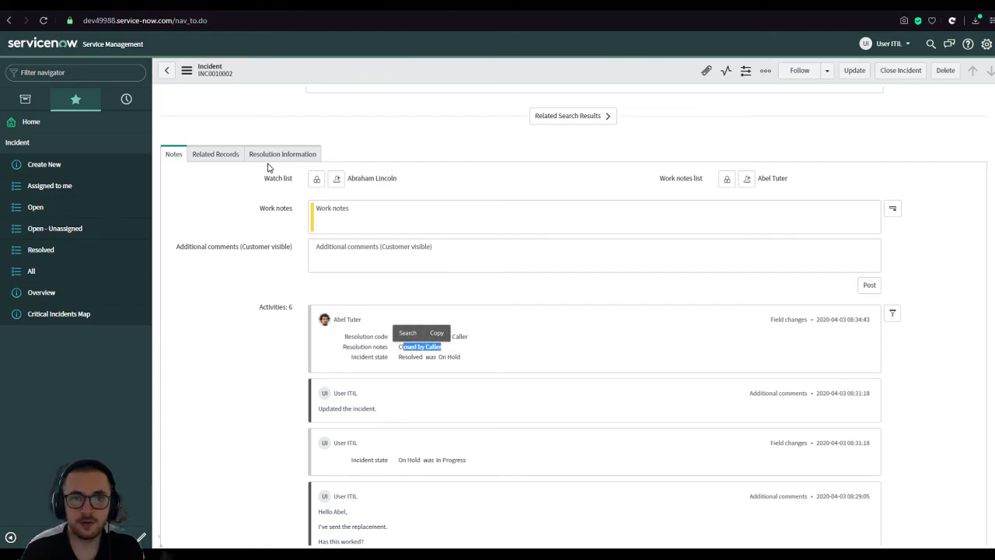
Examine the incident's Resolution Information, including the available Resolution code choices and the Resolution notes
click(273, 155)
drag(383, 221, 313, 209)
click(366, 212)
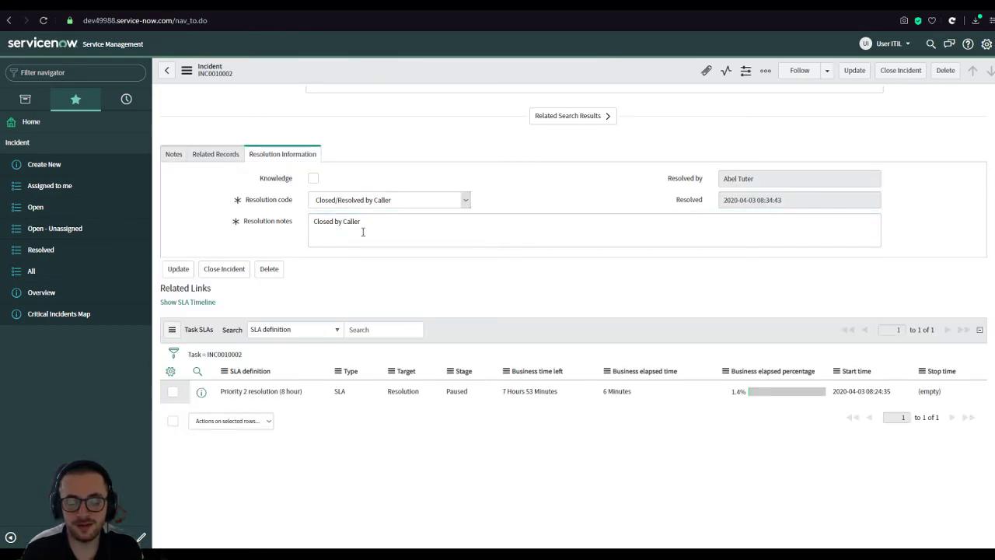
scroll(358, 265, up, 3)
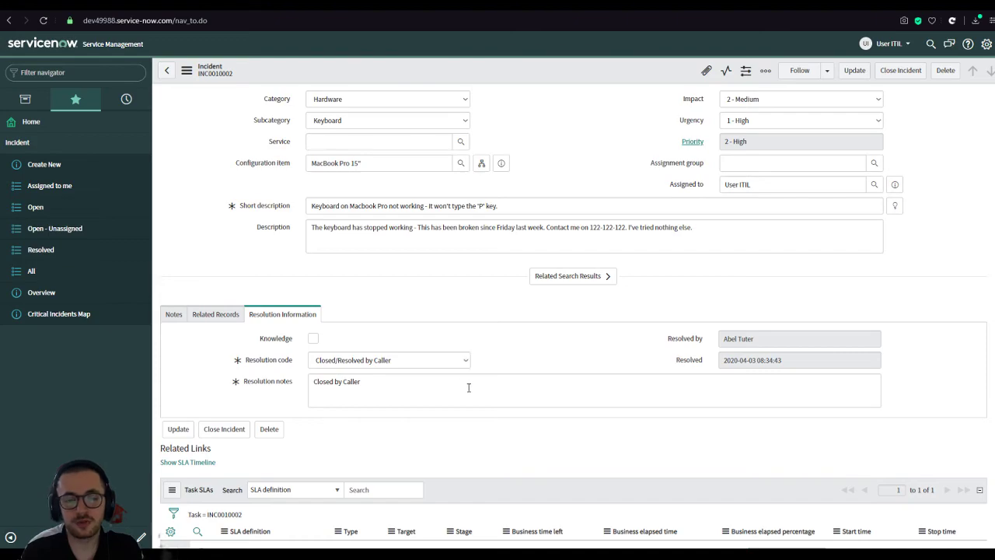
click(460, 360)
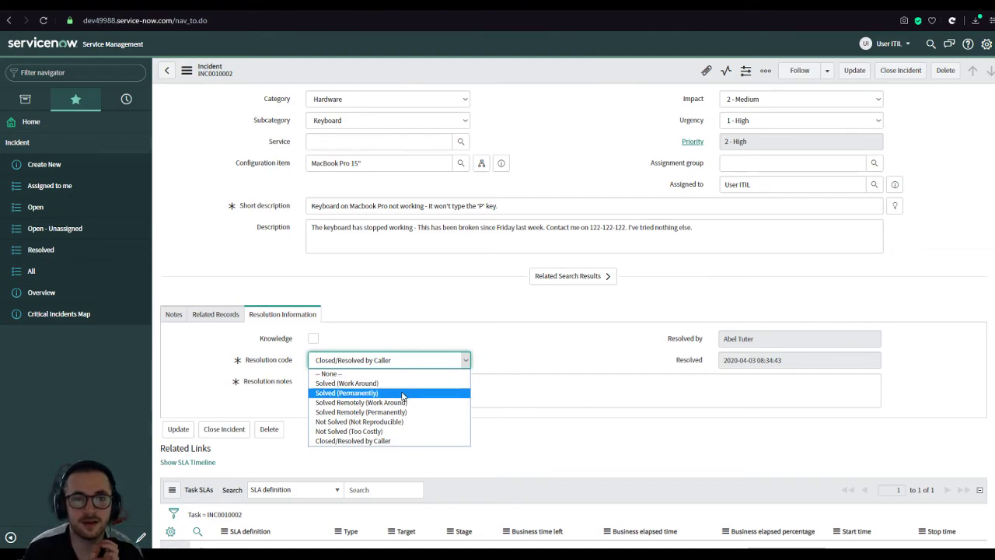
click(408, 441)
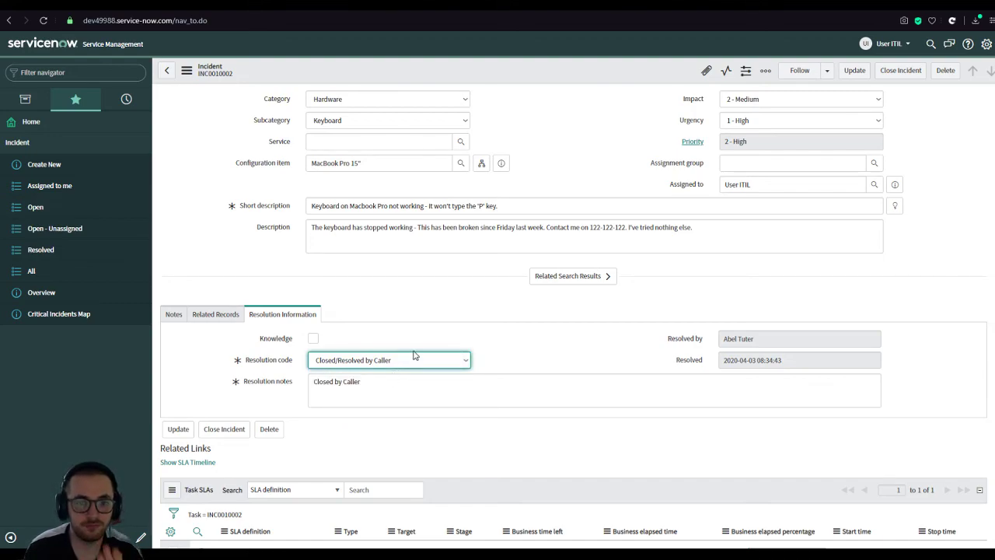
triple_click(359, 384)
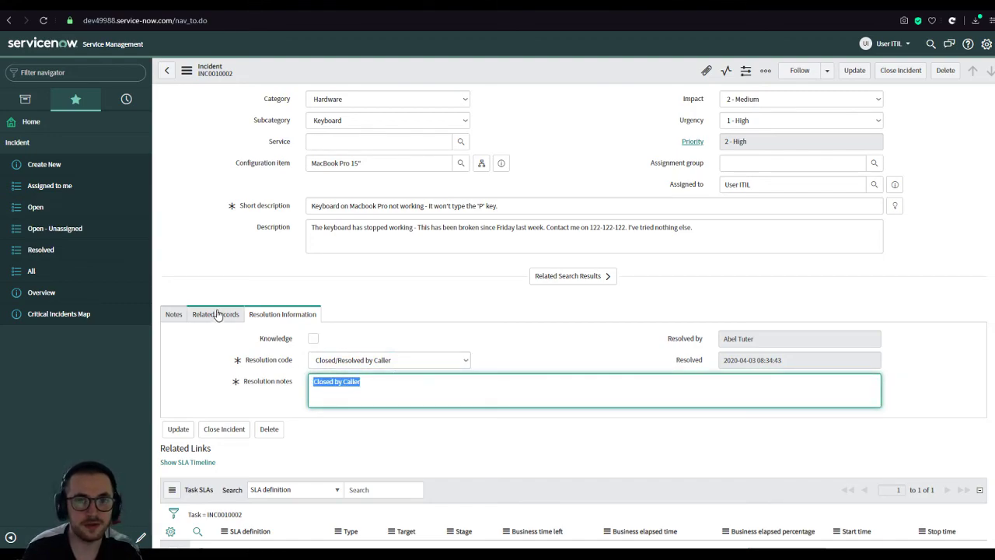
Review the incident's activity history in the notes and the available State choices
click(173, 314)
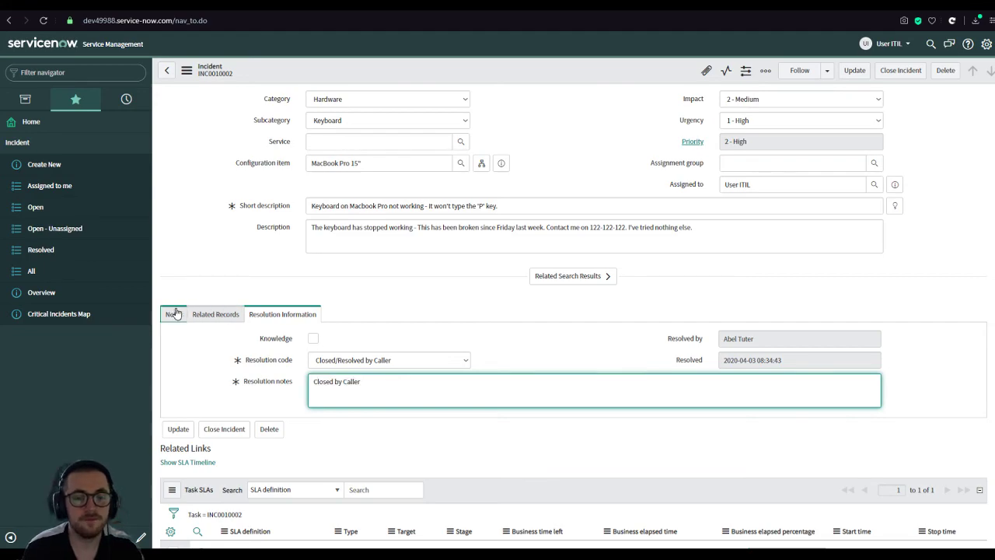
scroll(275, 297, down, 5)
scroll(275, 298, down, 2)
scroll(345, 412, up, 2)
drag(363, 408, 306, 367)
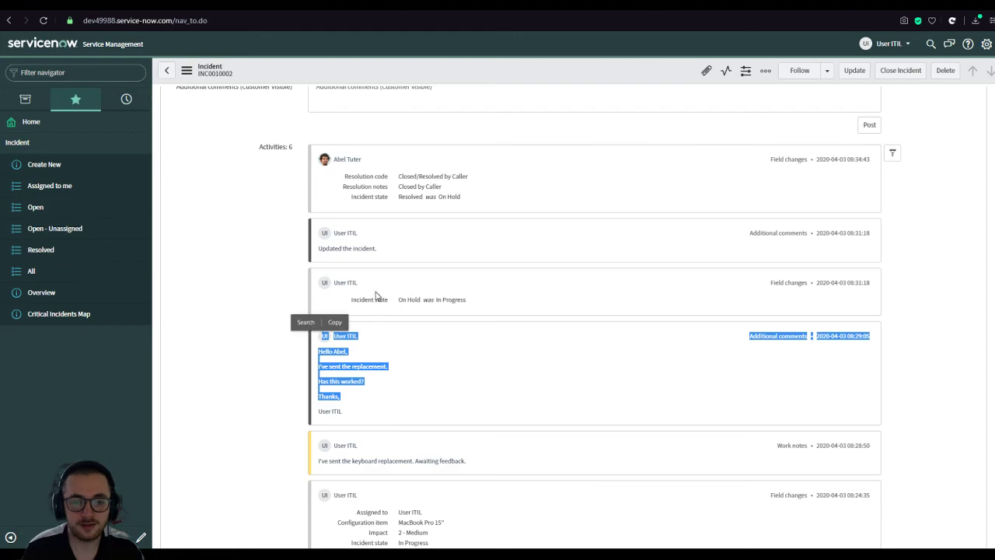
scroll(397, 355, up, 1)
scroll(397, 354, up, 5)
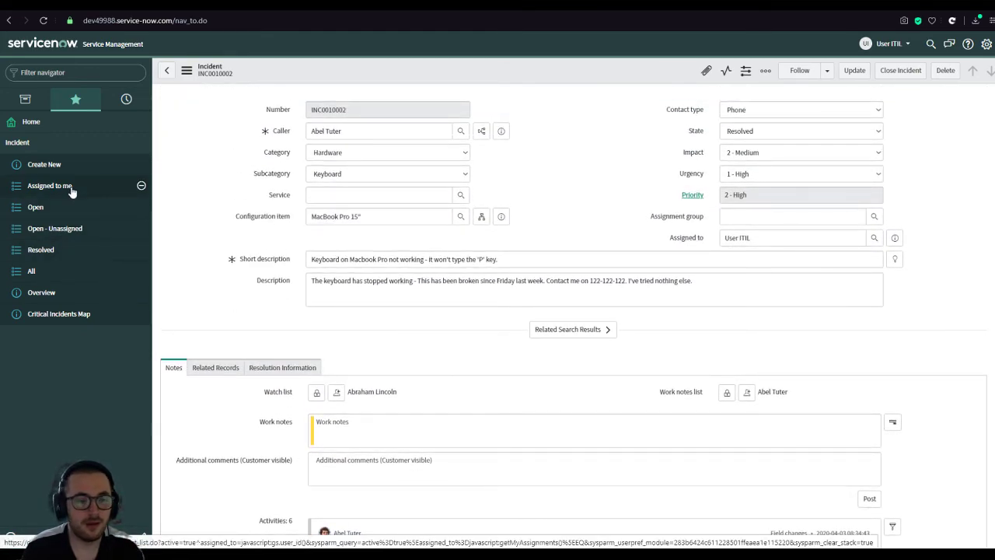
click(754, 129)
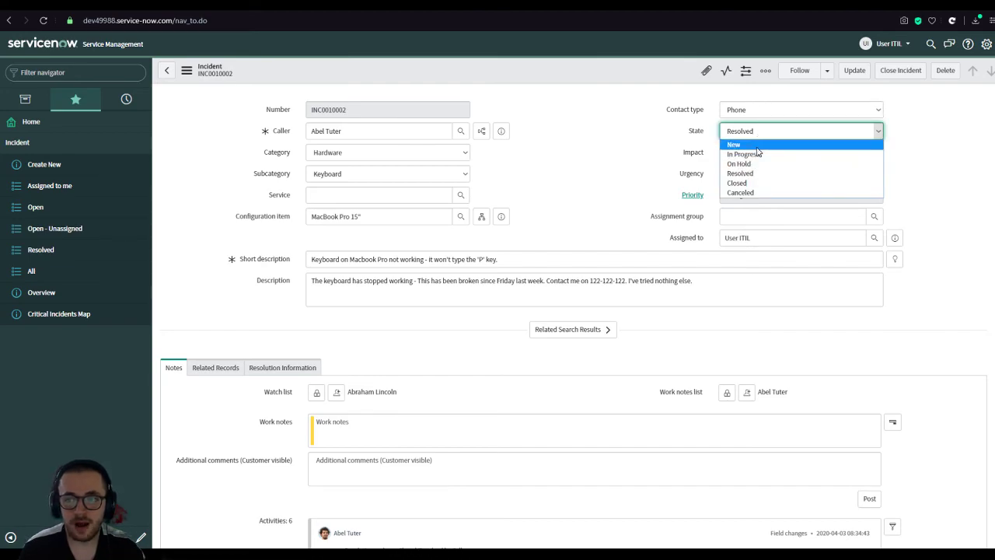
click(752, 133)
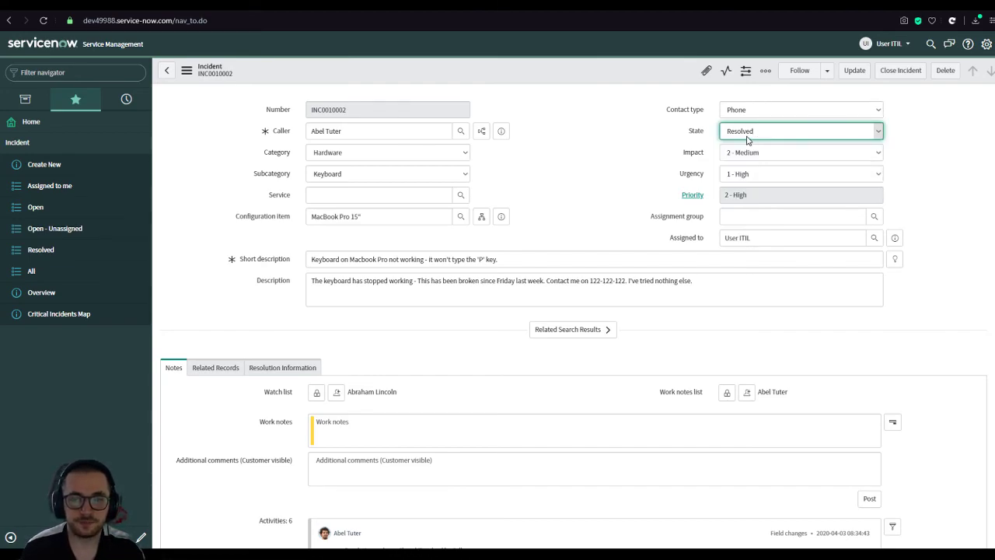
Reopen the keyboard incident record from the incidents assigned to me, set its State to Closed and save the update
click(76, 190)
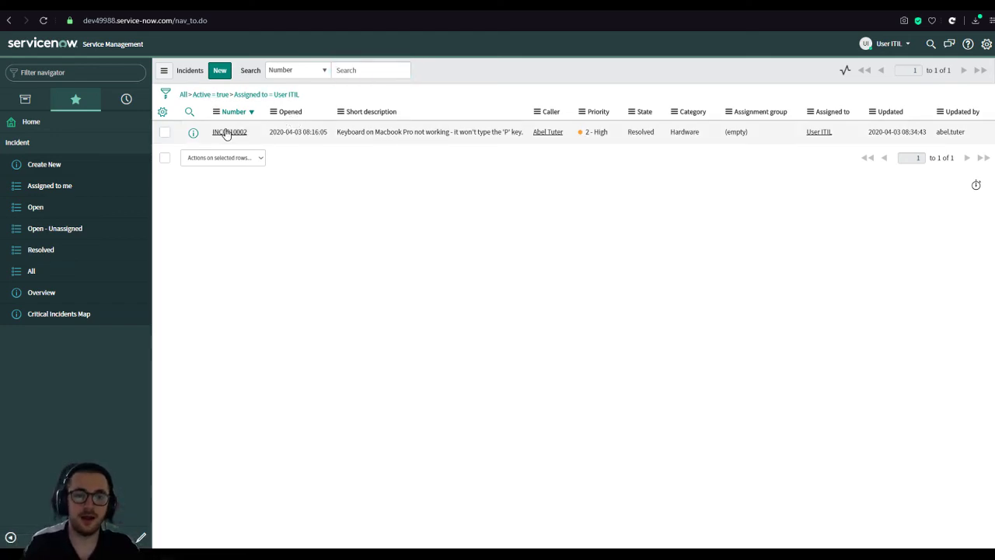
click(226, 132)
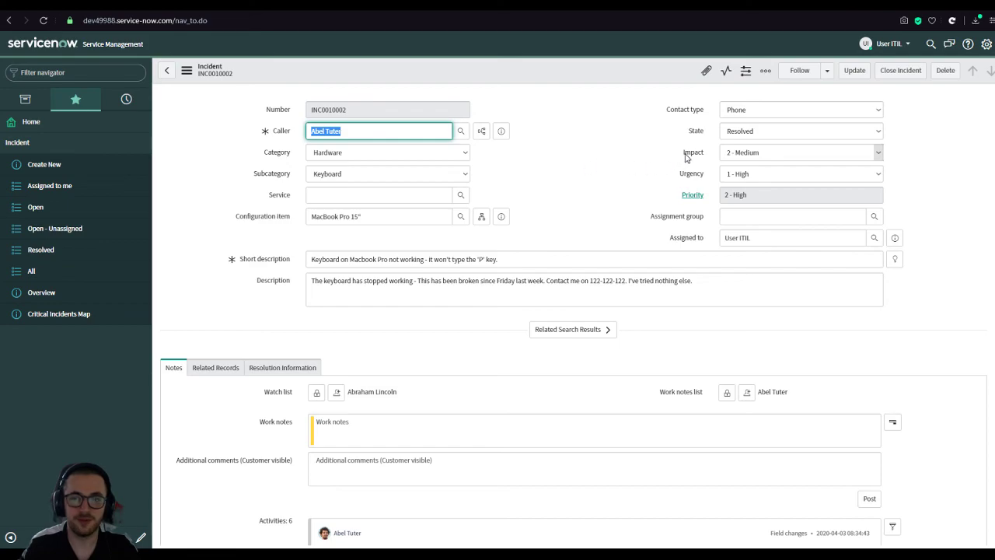
click(736, 136)
click(752, 185)
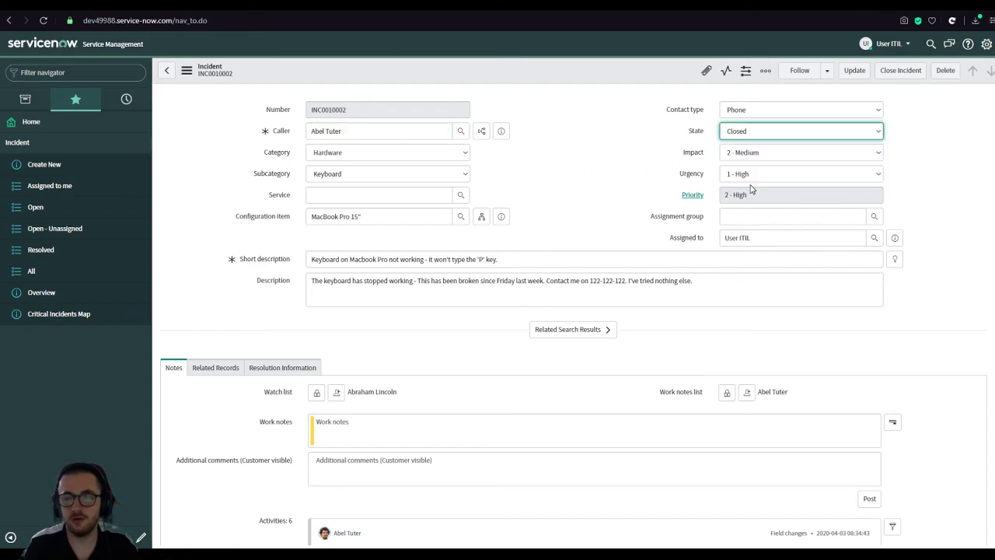
click(852, 76)
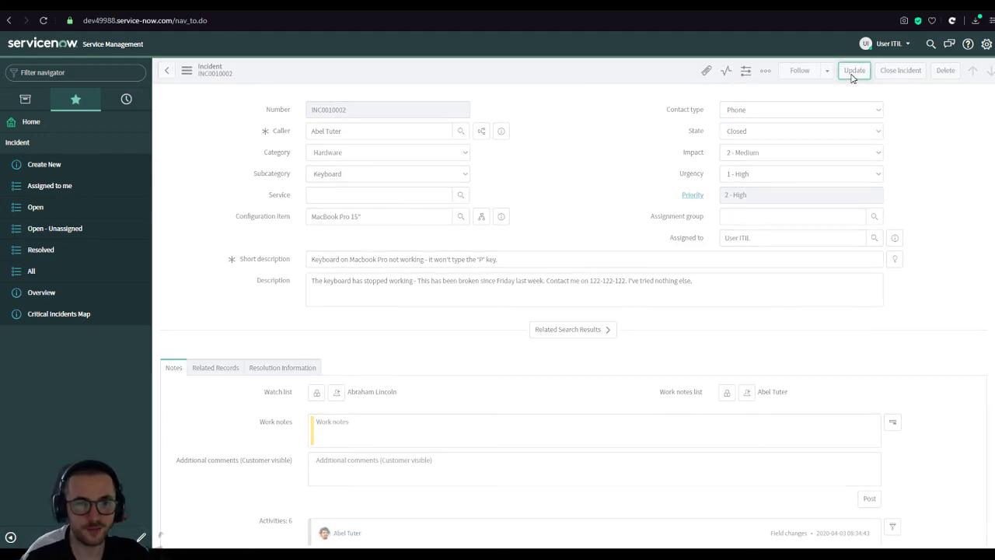